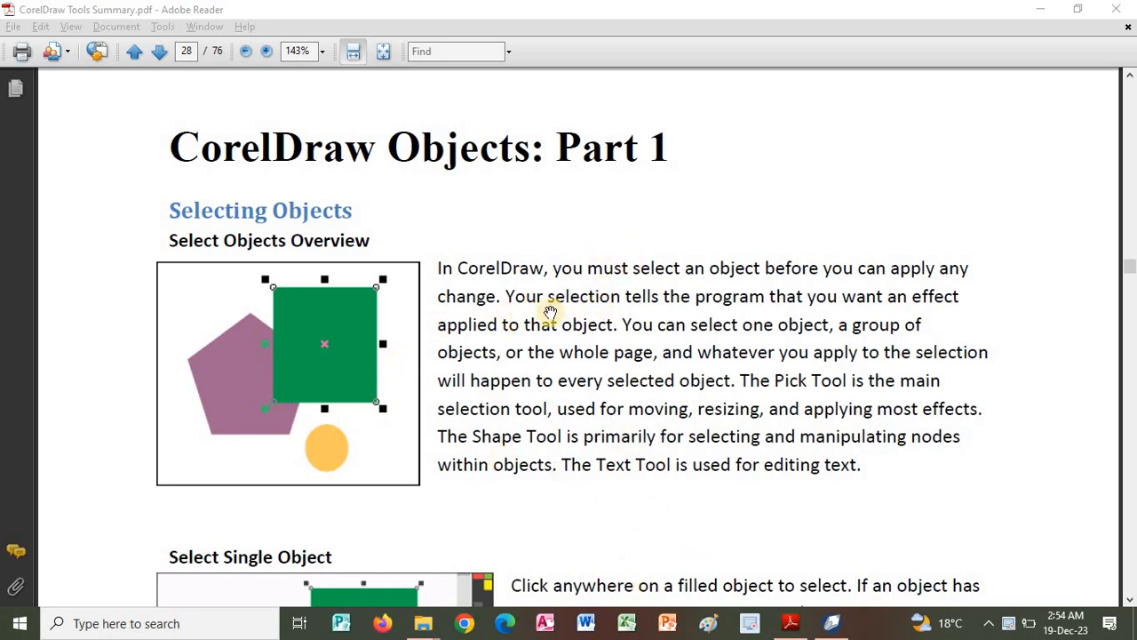
Read the guide's Selecting Objects section, from the overview through single objects and unfilled items to Marquee Select.
{"action": "left_click_drag", "start_coordinate": [608, 348], "coordinate": [603, 282]}
{"action": "scroll", "coordinate": [603, 283], "scroll_direction": "down", "scroll_amount": 1}
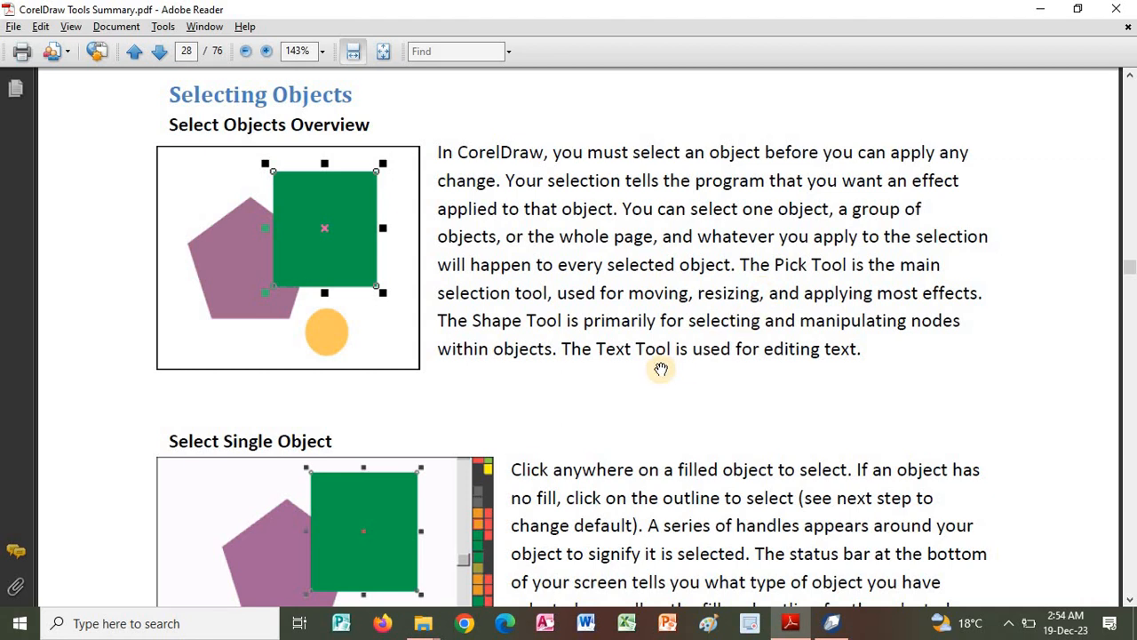
{"action": "scroll", "coordinate": [687, 276], "scroll_direction": "down", "scroll_amount": 1}
{"action": "scroll", "coordinate": [654, 360], "scroll_direction": "down", "scroll_amount": 2}
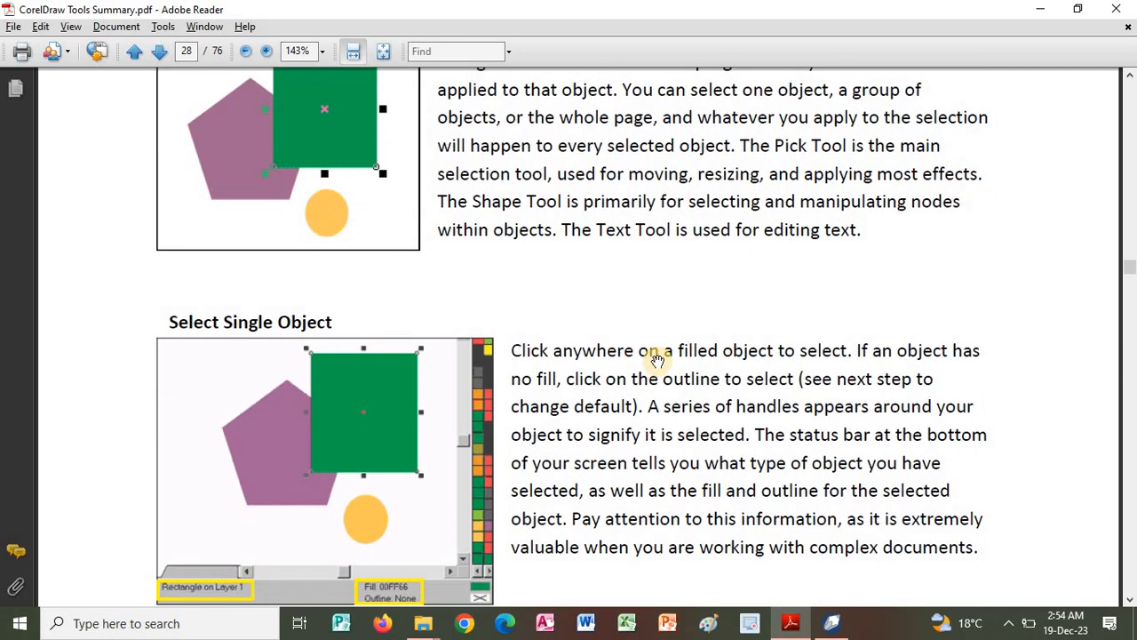
{"action": "scroll", "coordinate": [665, 355], "scroll_direction": "down", "scroll_amount": 4}
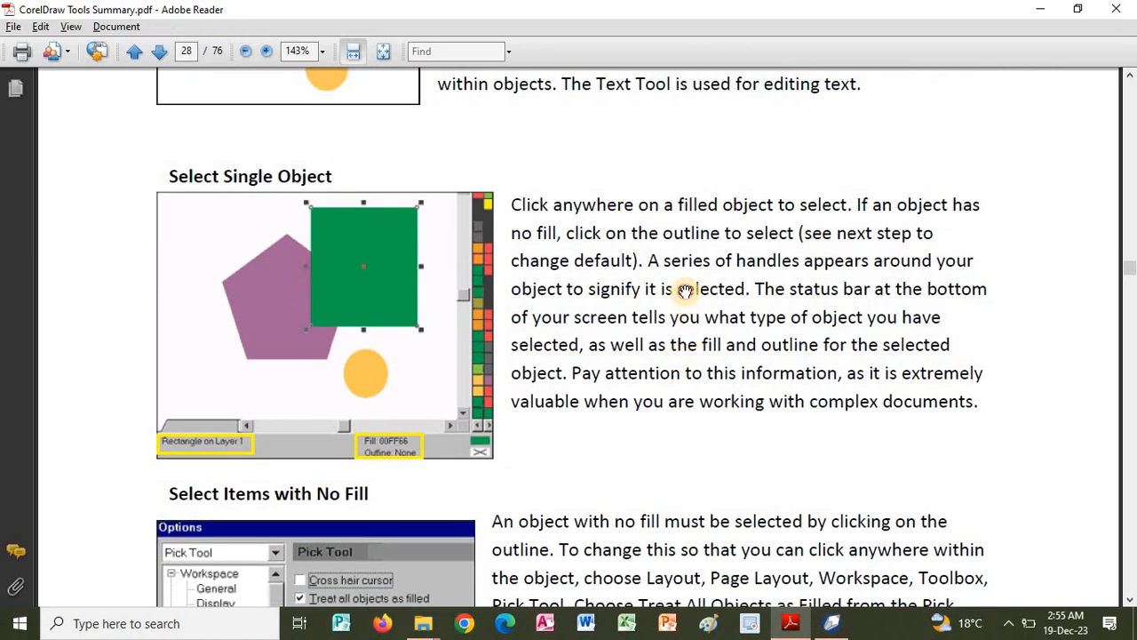
{"action": "scroll", "coordinate": [688, 302], "scroll_direction": "down", "scroll_amount": 2}
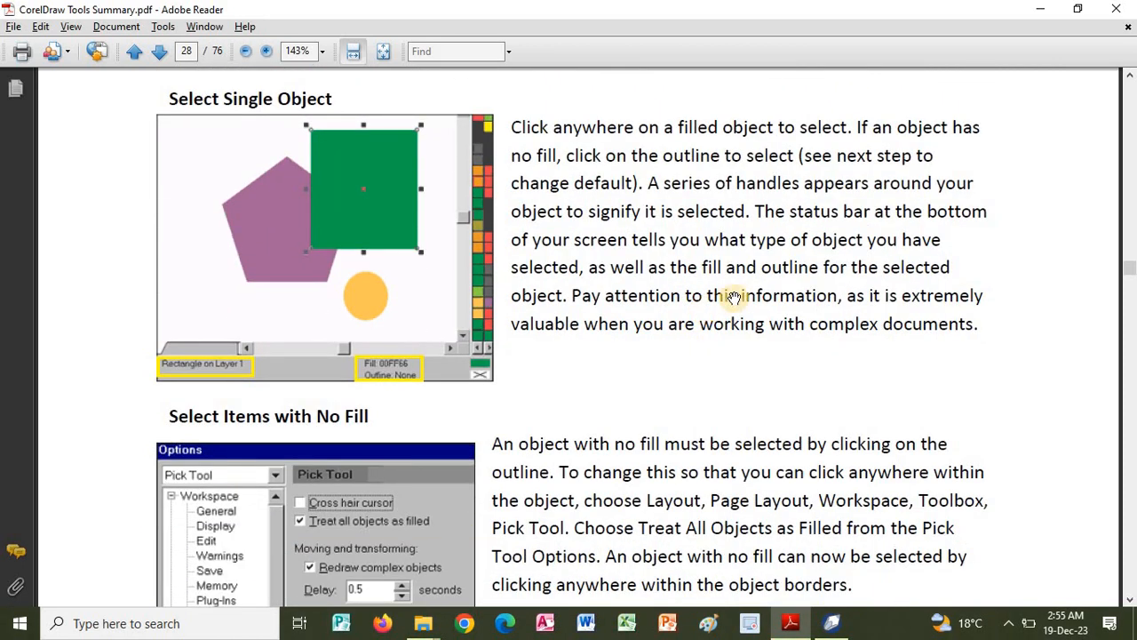
{"action": "scroll", "coordinate": [711, 453], "scroll_direction": "down", "scroll_amount": 5}
{"action": "scroll", "coordinate": [711, 453], "scroll_direction": "down", "scroll_amount": 10}
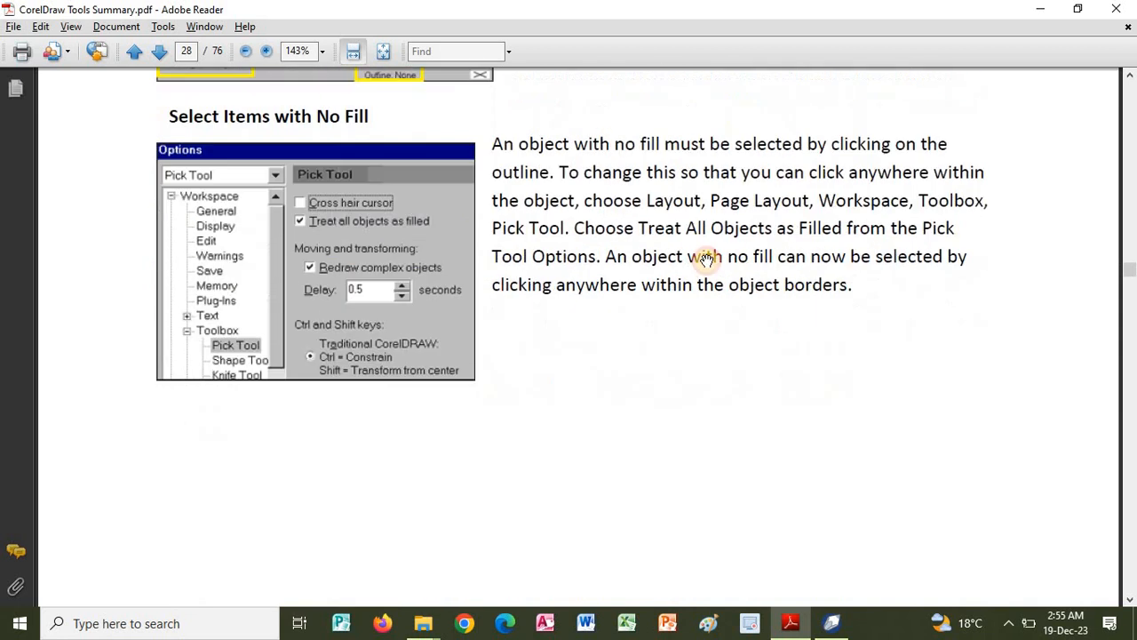
{"action": "scroll", "coordinate": [657, 278], "scroll_direction": "down", "scroll_amount": 11}
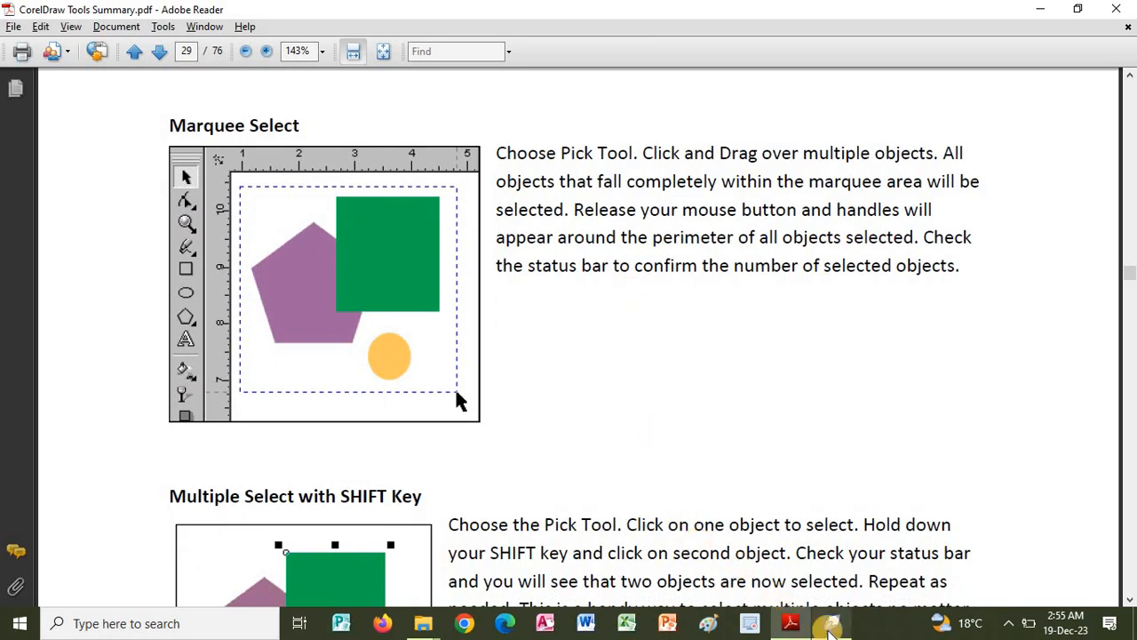
Switch to CorelDRAW, try selecting the green rectangle and the purple pentagon individually, and clear the selection.
{"action": "left_click", "coordinate": [831, 623]}
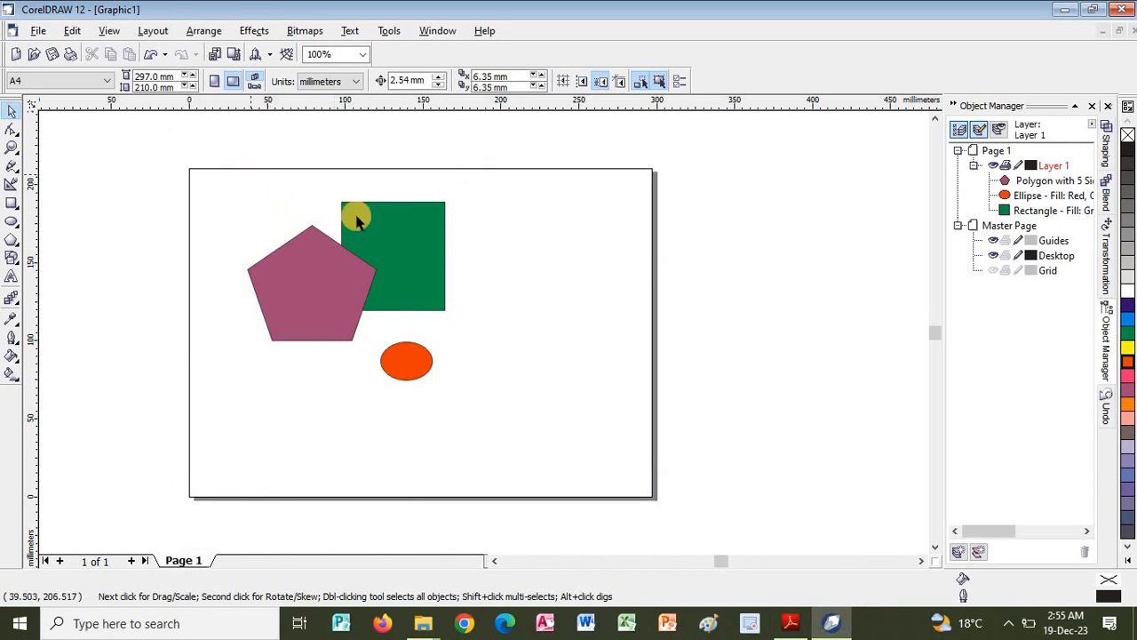
{"action": "left_click", "coordinate": [386, 230]}
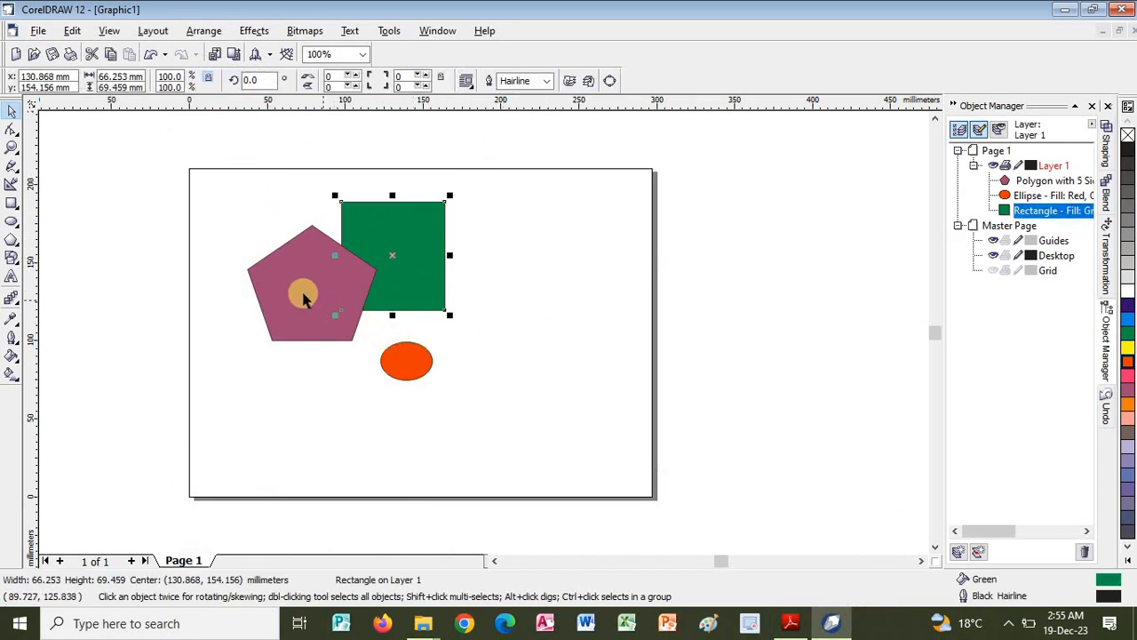
{"action": "left_click", "coordinate": [346, 322]}
{"action": "left_click", "coordinate": [289, 240]}
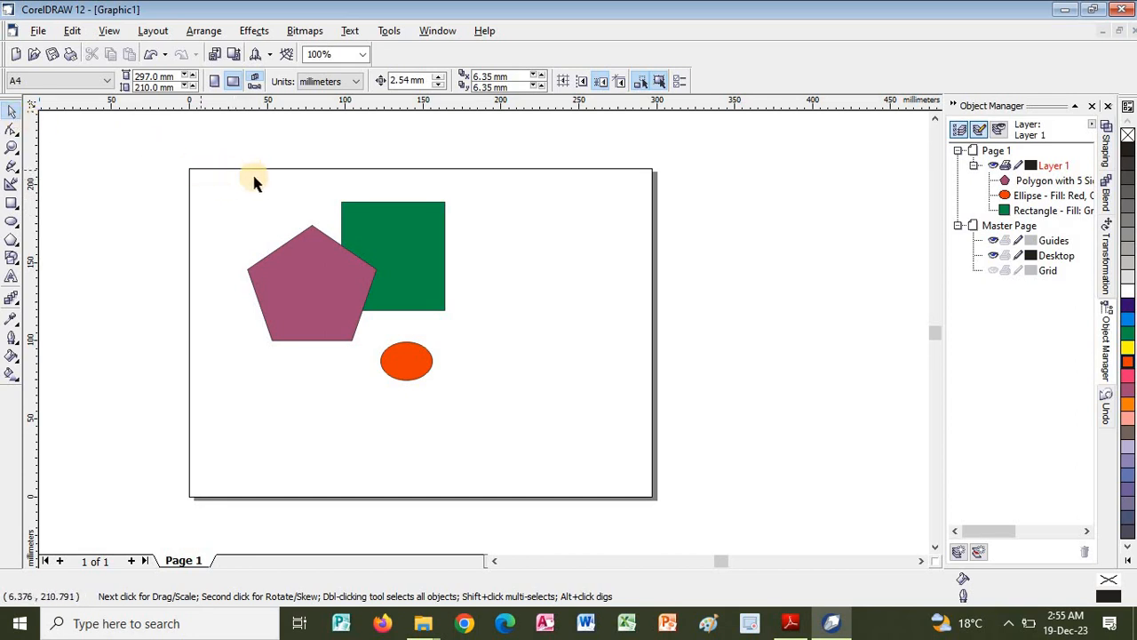
{"action": "left_click", "coordinate": [229, 173]}
Marquee-select the pentagon, rectangle and ellipse and move them together to a center of about X 113 mm, Y 119 mm.
{"action": "left_click_drag", "start_coordinate": [267, 213], "coordinate": [469, 400]}
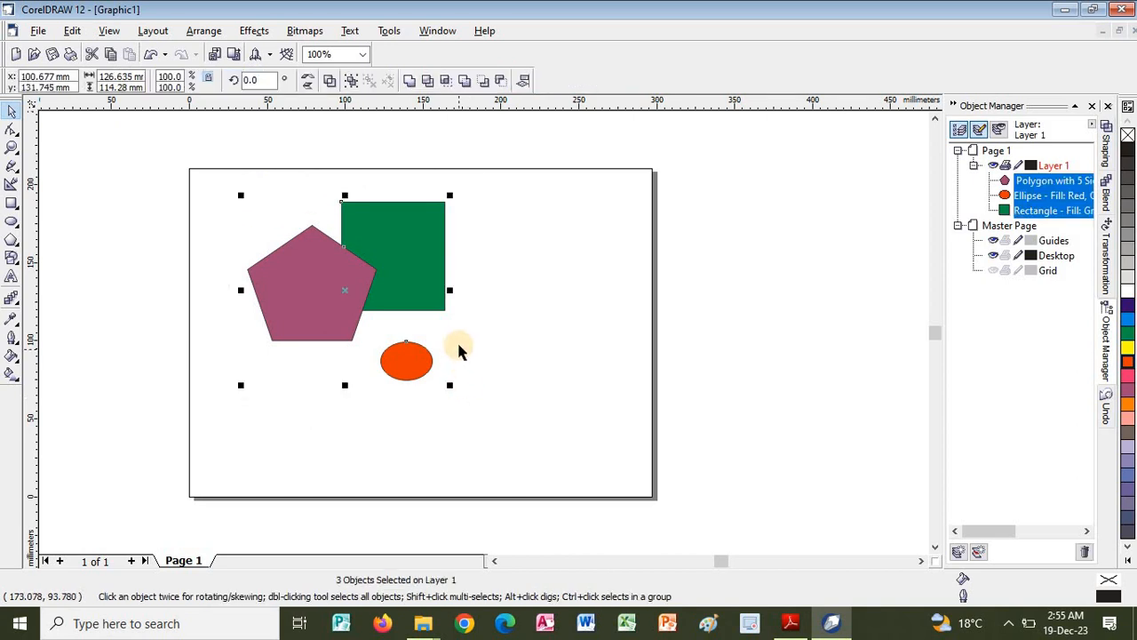
{"action": "left_click_drag", "start_coordinate": [367, 289], "coordinate": [492, 256]}
{"action": "left_click_drag", "start_coordinate": [414, 276], "coordinate": [385, 340]}
Switch to the PDF guide in Adobe Reader and read about multiple selection with Shift, Shape Tool selecting and selecting text.
{"action": "key", "text": "alt+Tab"}
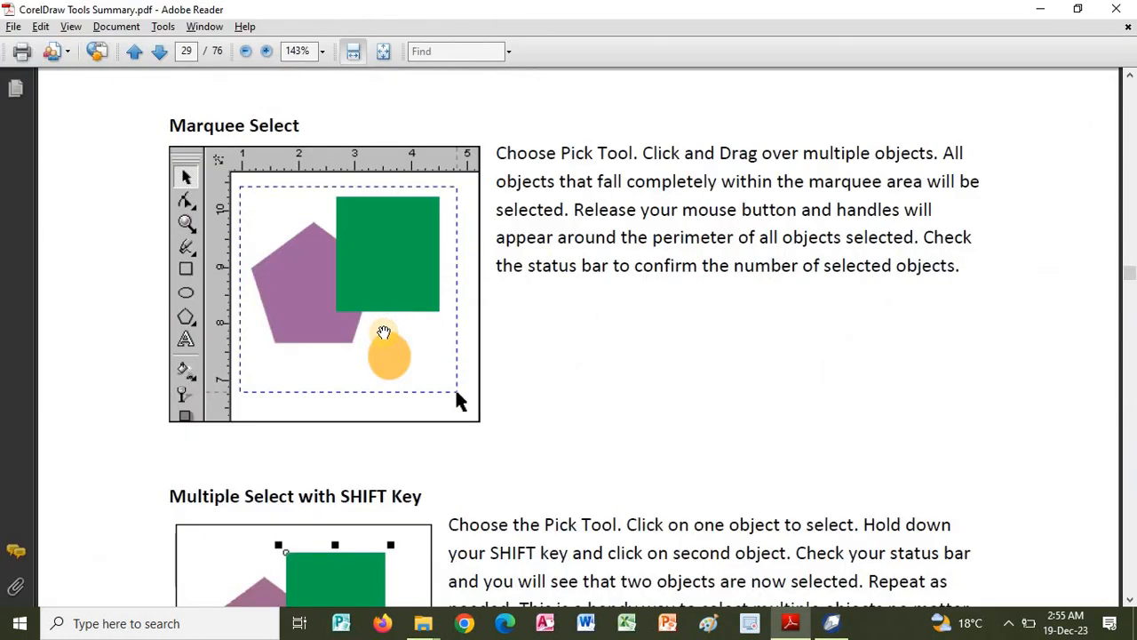
{"action": "scroll", "coordinate": [602, 401], "scroll_direction": "down", "scroll_amount": 5}
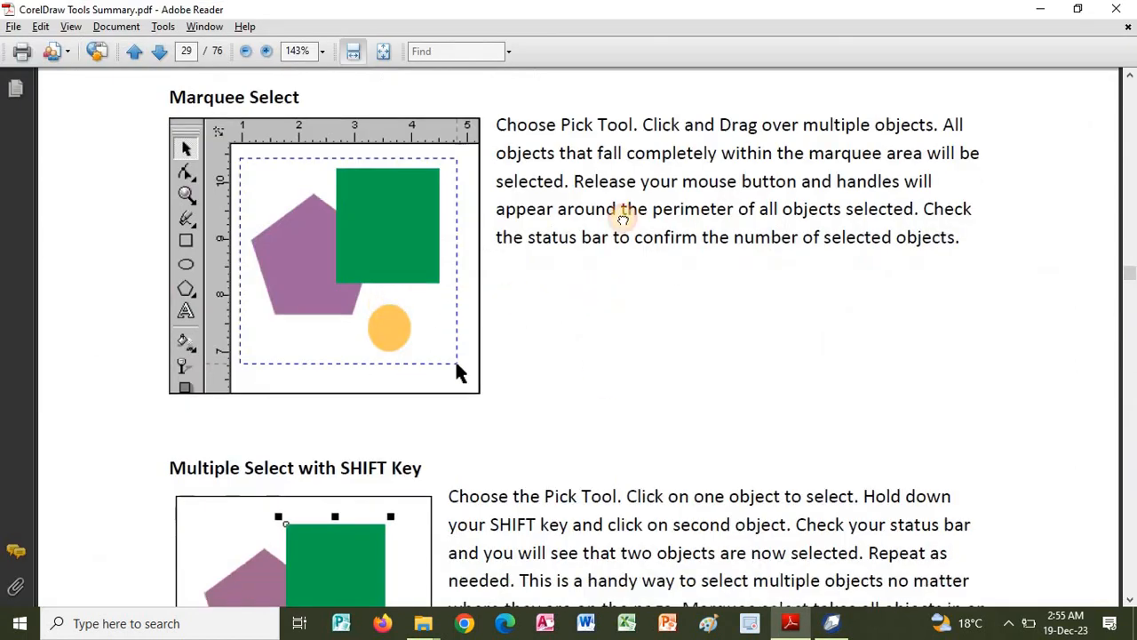
{"action": "scroll", "coordinate": [666, 333], "scroll_direction": "down", "scroll_amount": 1}
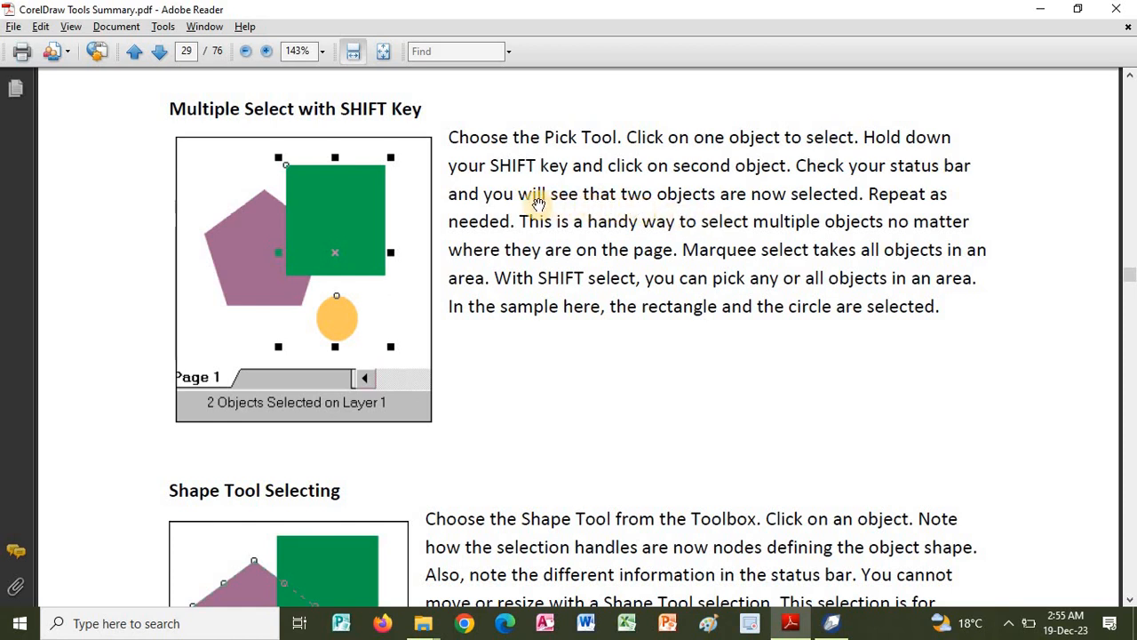
{"action": "scroll", "coordinate": [559, 186], "scroll_direction": "down", "scroll_amount": 5}
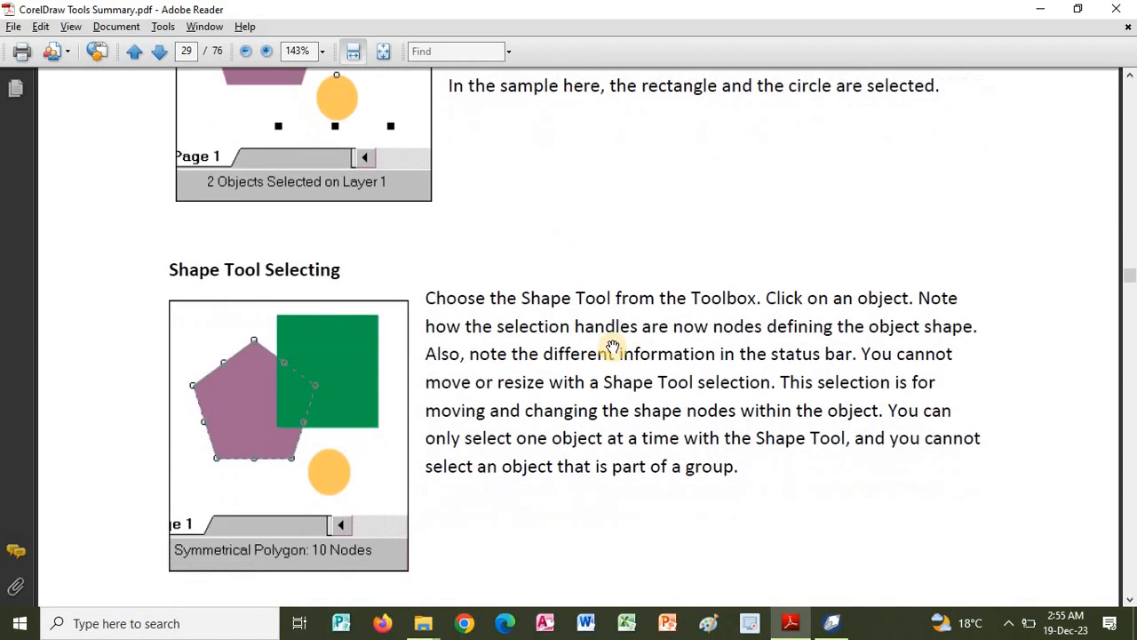
{"action": "scroll", "coordinate": [613, 345], "scroll_direction": "down", "scroll_amount": 4}
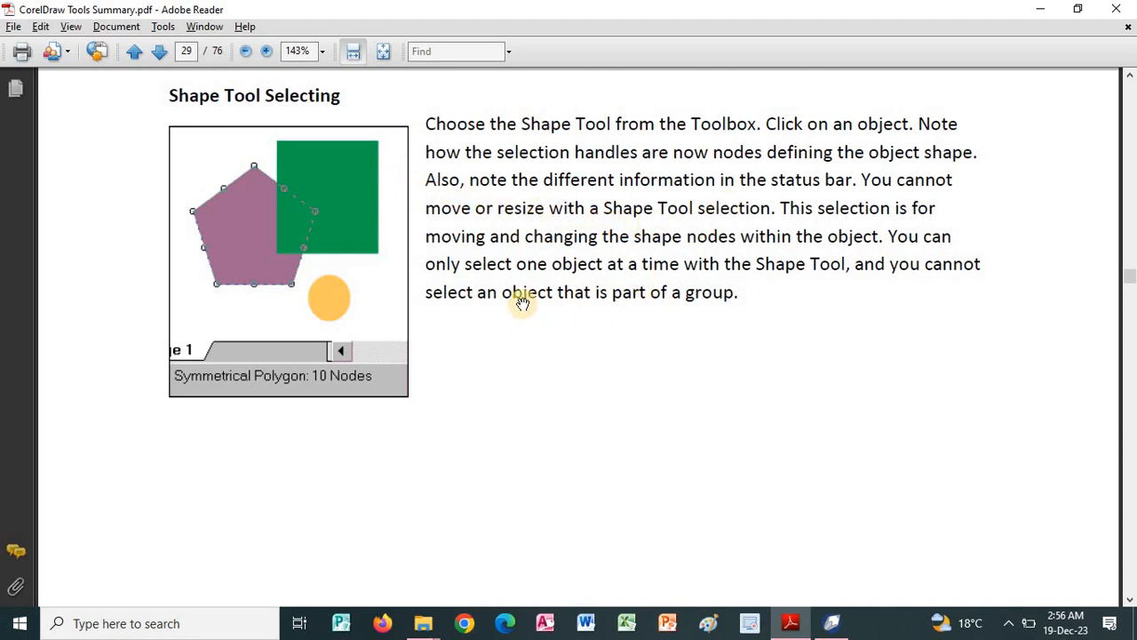
{"action": "scroll", "coordinate": [548, 227], "scroll_direction": "down", "scroll_amount": 1}
{"action": "scroll", "coordinate": [548, 228], "scroll_direction": "down", "scroll_amount": 6}
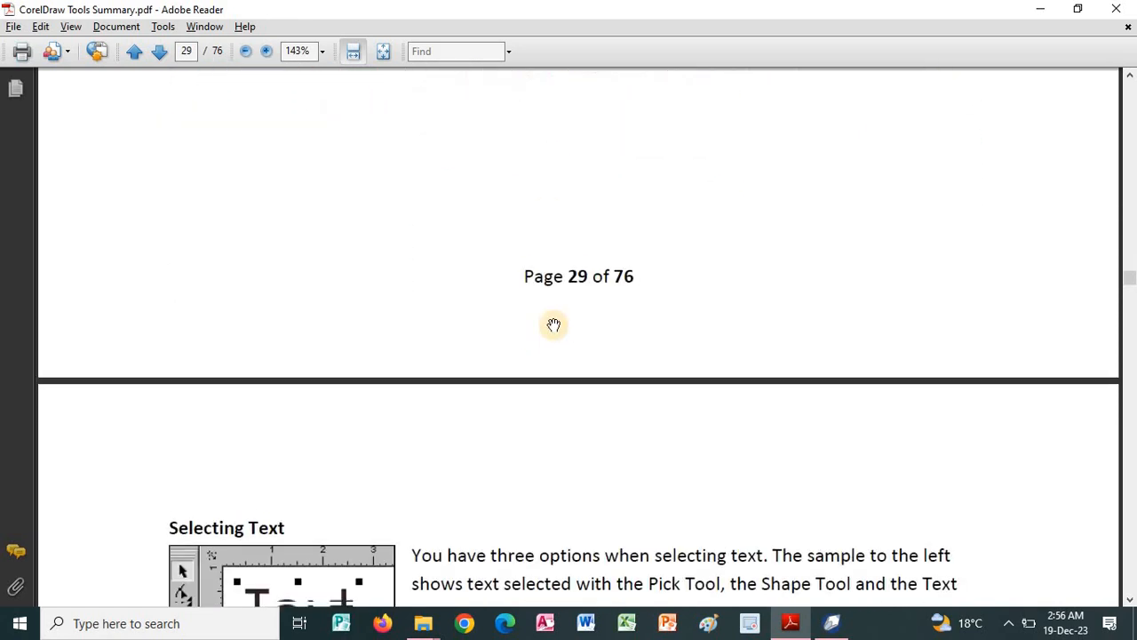
{"action": "scroll", "coordinate": [548, 187], "scroll_direction": "down", "scroll_amount": 7}
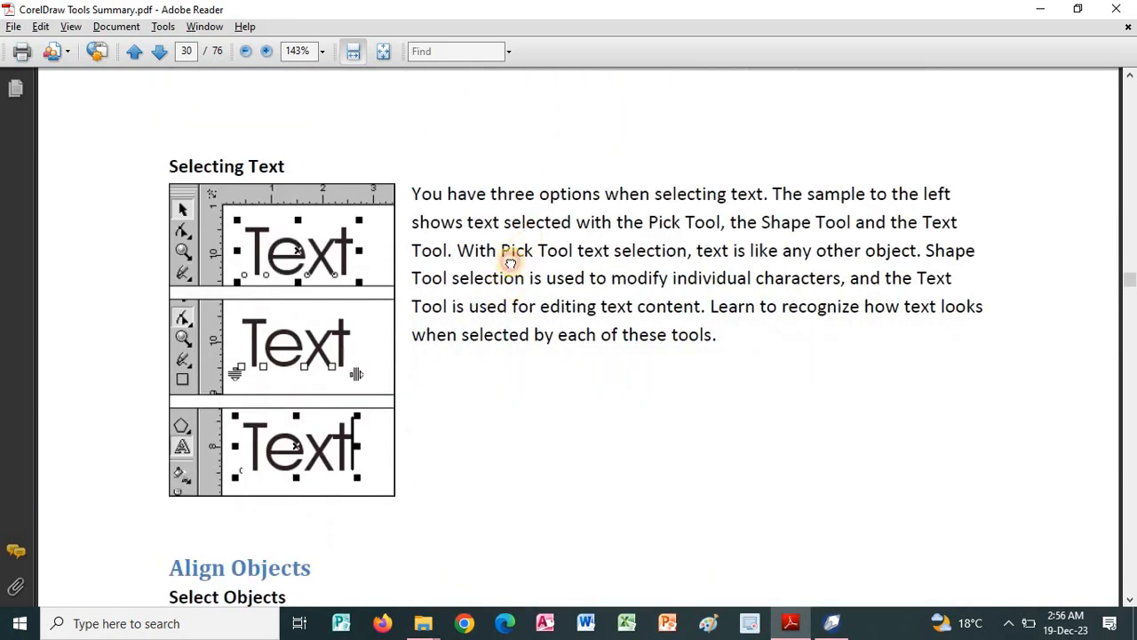
{"action": "scroll", "coordinate": [511, 253], "scroll_direction": "down", "scroll_amount": 1}
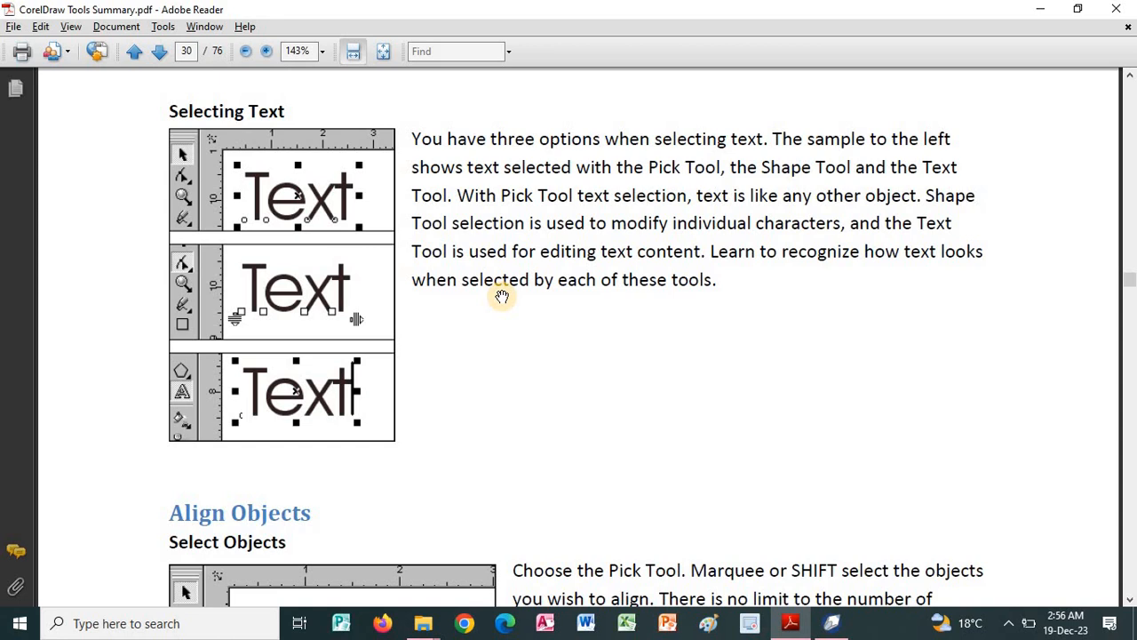
Switch to CorelDRAW, try placing and adjusting a short artistic text beside the green rectangle, and delete it.
{"action": "key", "text": "alt+Tab"}
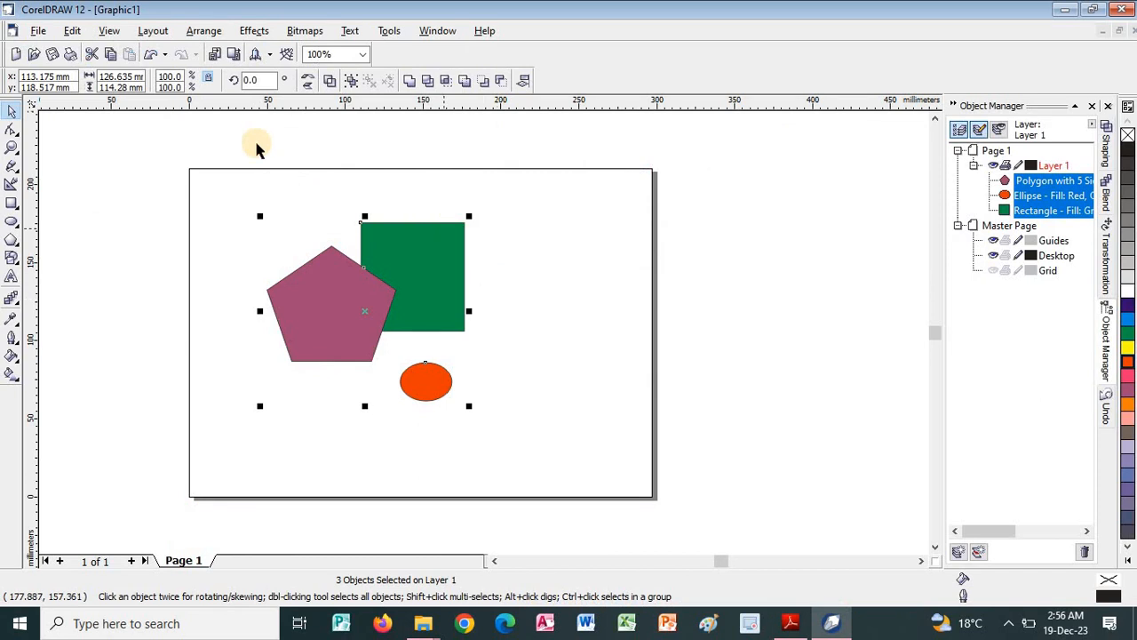
{"action": "left_click", "coordinate": [71, 173]}
{"action": "left_click", "coordinate": [10, 278]}
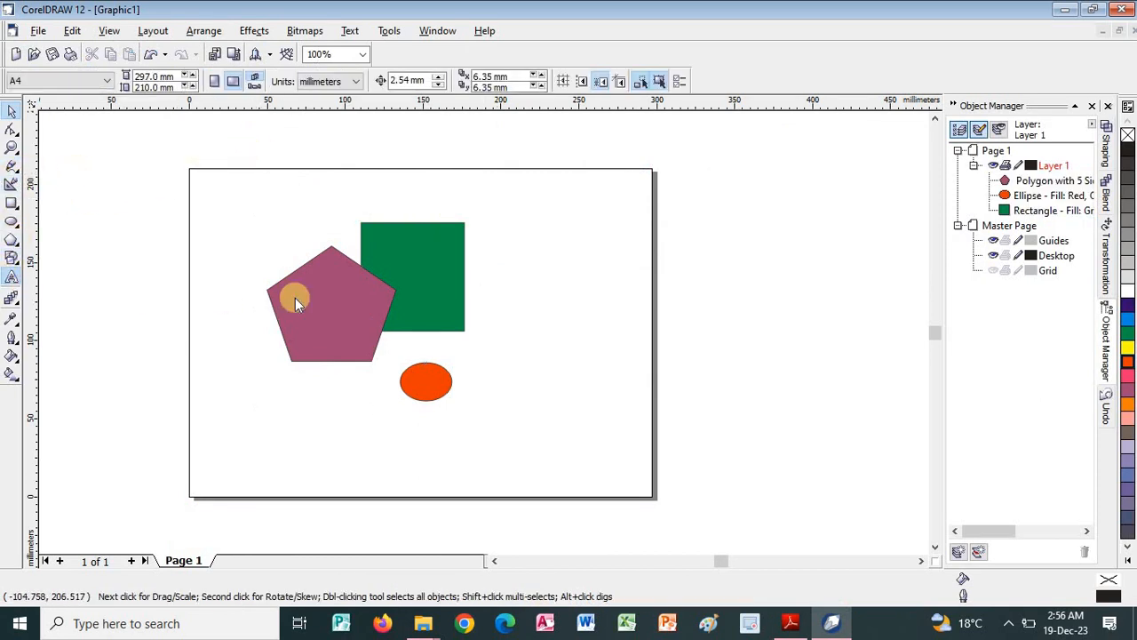
{"action": "left_click", "coordinate": [547, 367]}
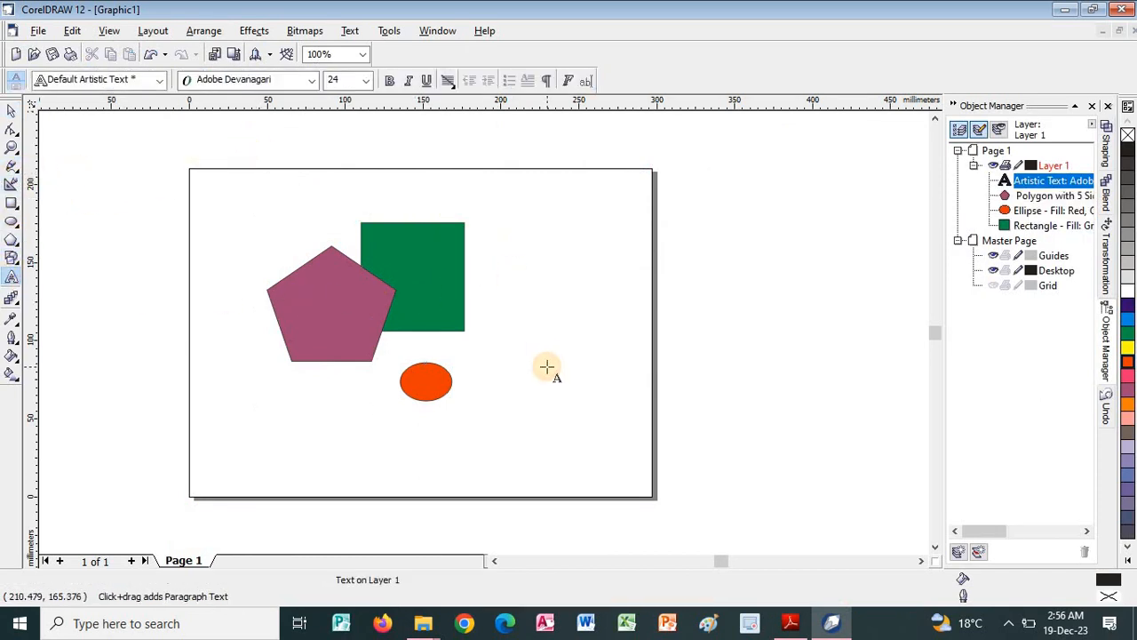
{"action": "left_click", "coordinate": [13, 110]}
{"action": "left_click_drag", "start_coordinate": [529, 250], "coordinate": [577, 275]}
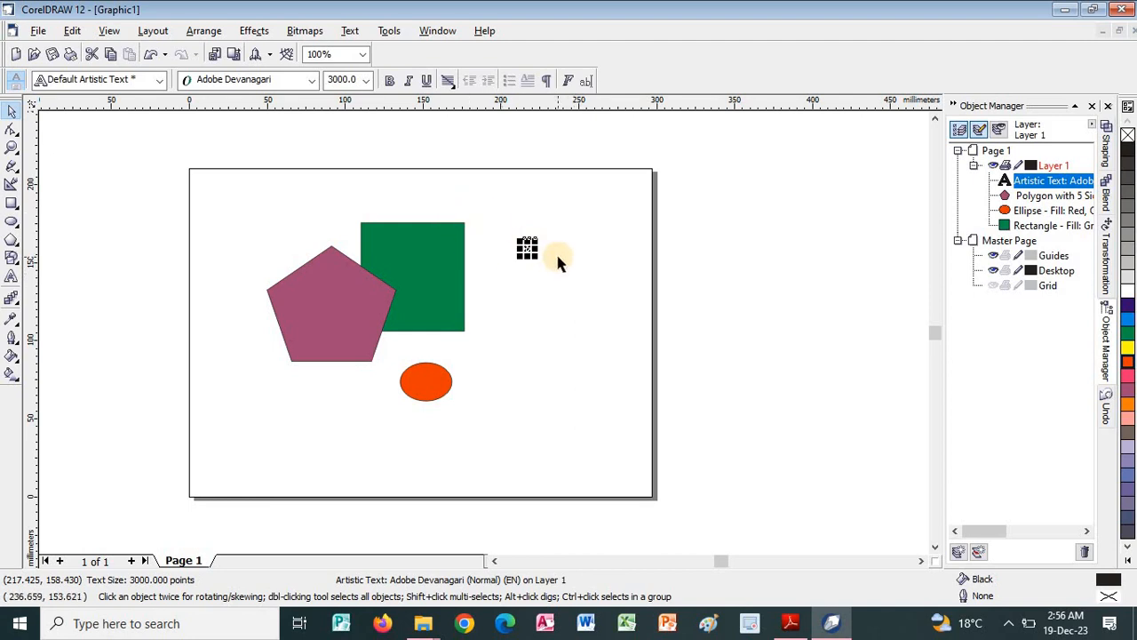
{"action": "key", "text": "Delete"}
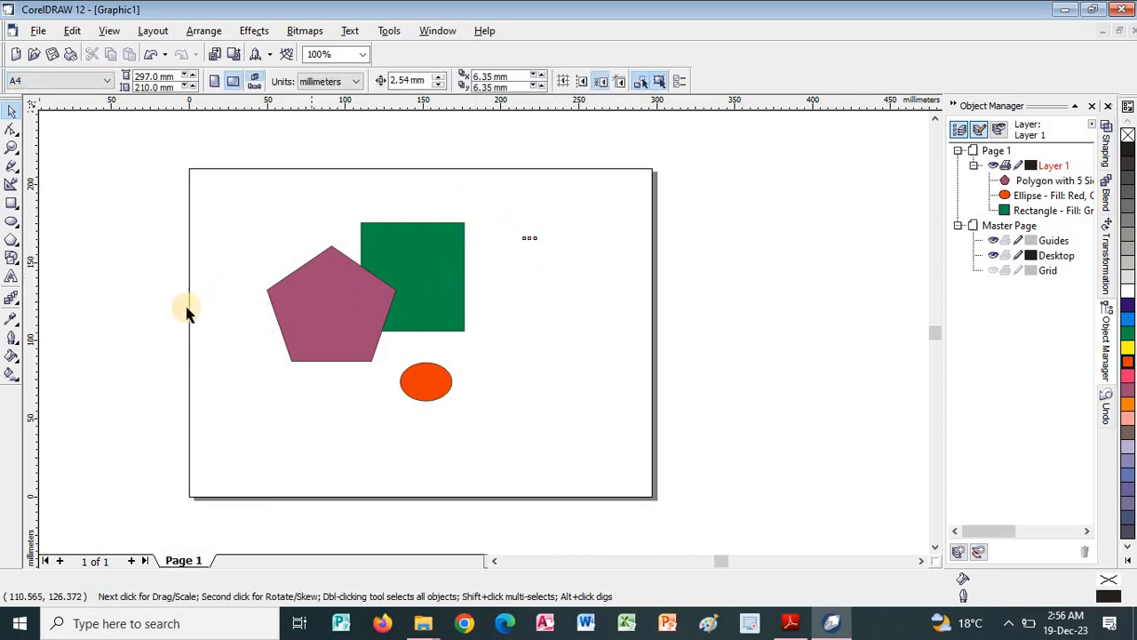
Switch to the PDF guide in Adobe Reader and read the Align Objects section on selecting objects and aligning them vertically.
{"action": "left_click", "coordinate": [789, 623]}
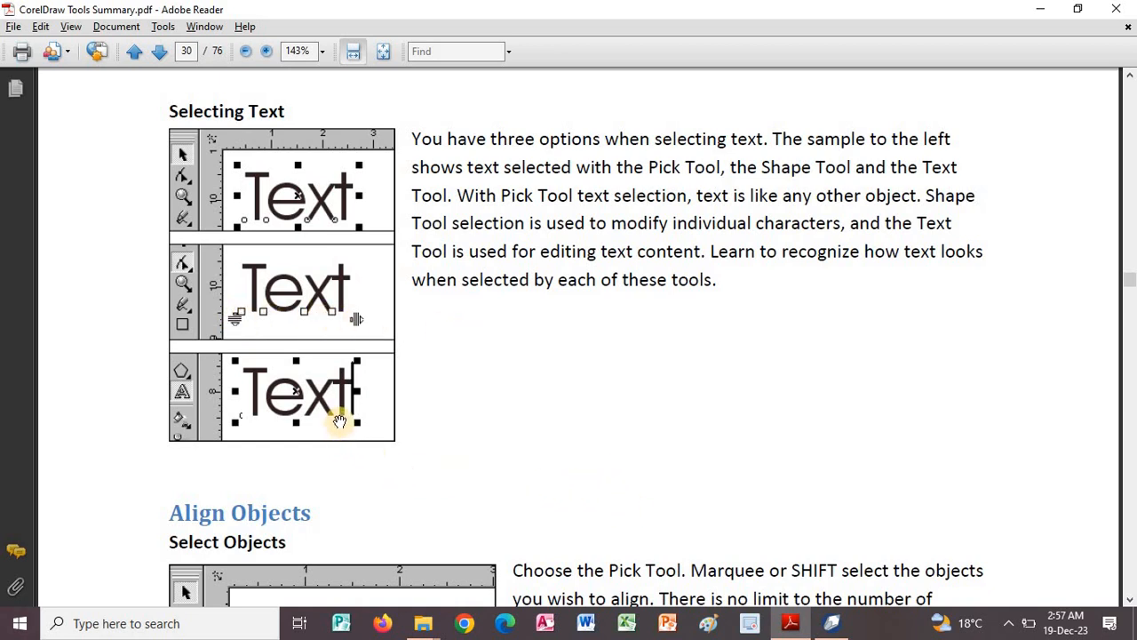
{"action": "scroll", "coordinate": [469, 510], "scroll_direction": "down", "scroll_amount": 5}
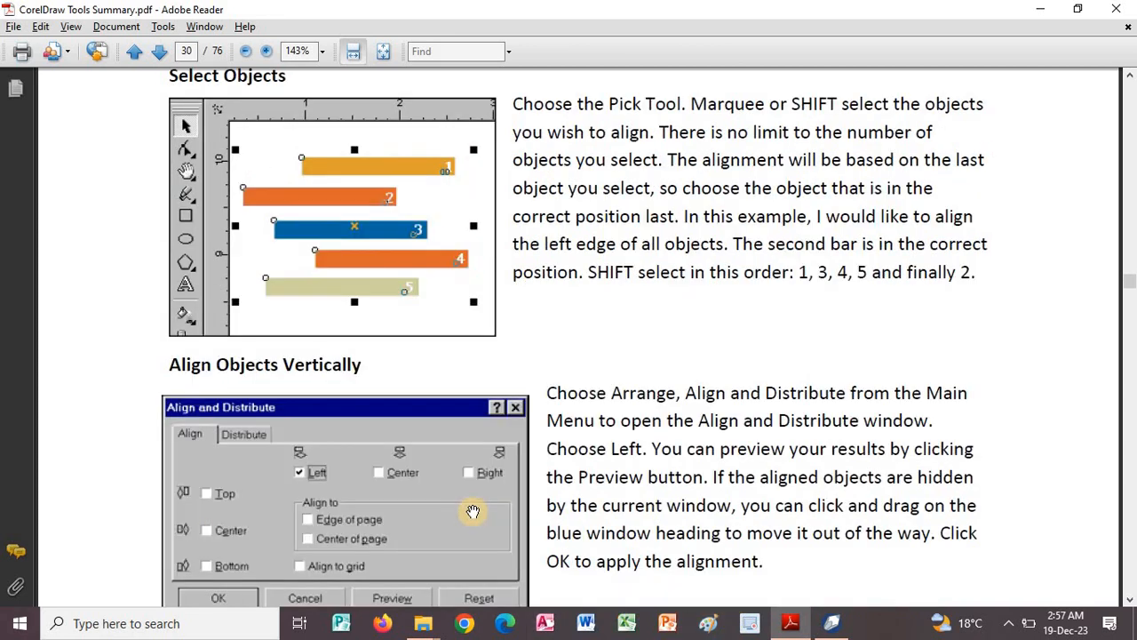
{"action": "scroll", "coordinate": [563, 346], "scroll_direction": "up", "scroll_amount": 5}
{"action": "scroll", "coordinate": [583, 464], "scroll_direction": "down", "scroll_amount": 2}
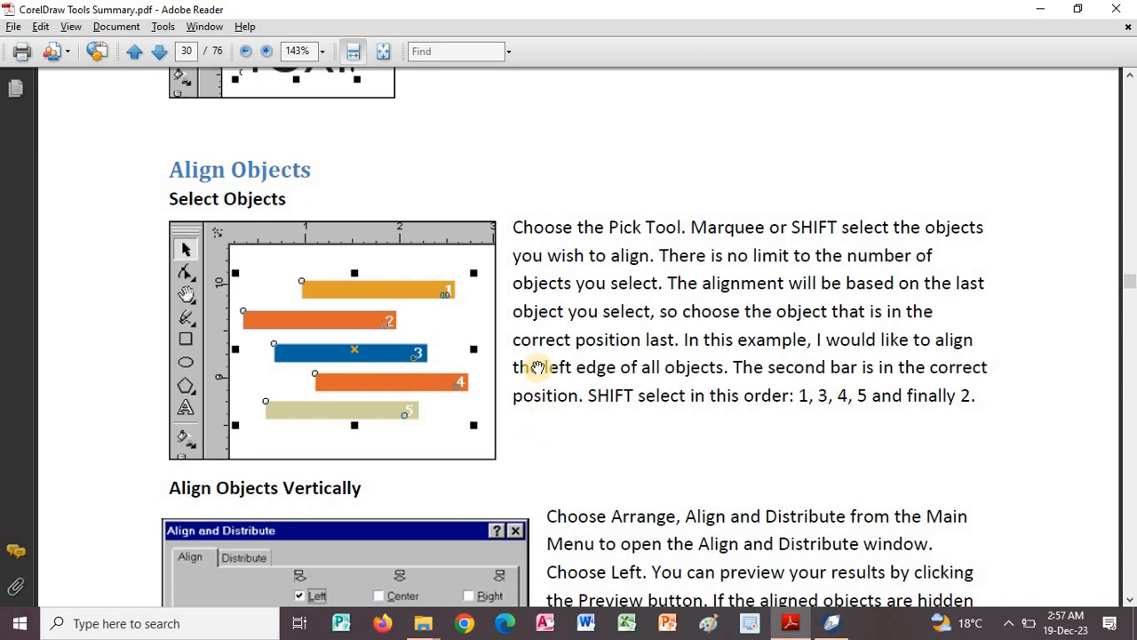
{"action": "scroll", "coordinate": [576, 369], "scroll_direction": "down", "scroll_amount": 2}
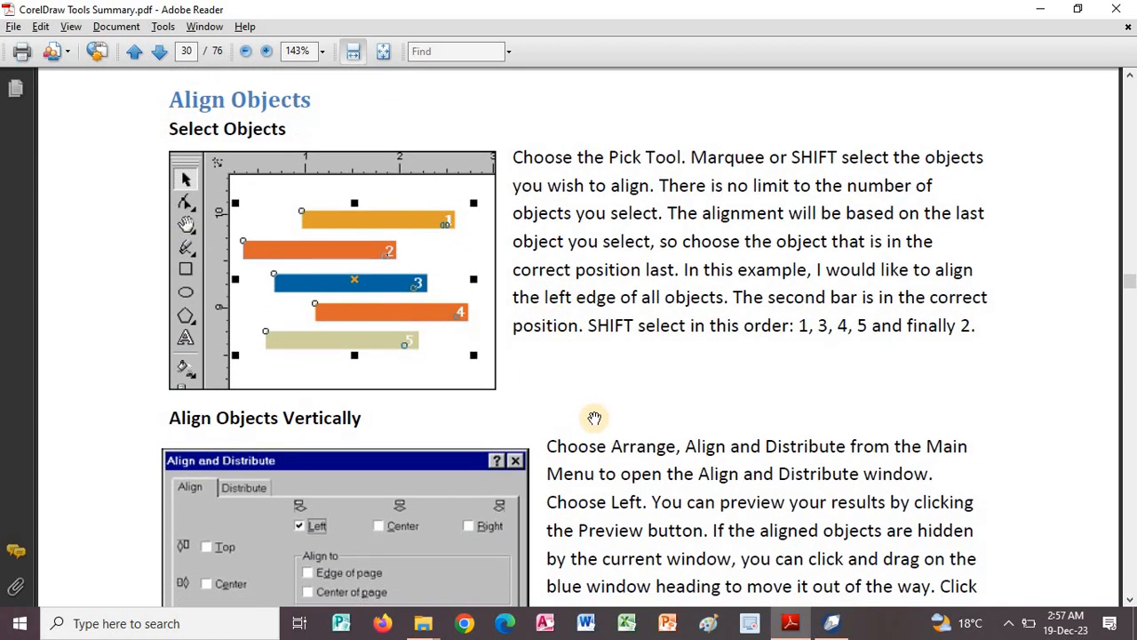
Switch to CorelDRAW and move the pentagon to about X 64, Y 117 mm and the green rectangle to about X 161, Y 149 mm.
{"action": "left_click", "coordinate": [824, 626]}
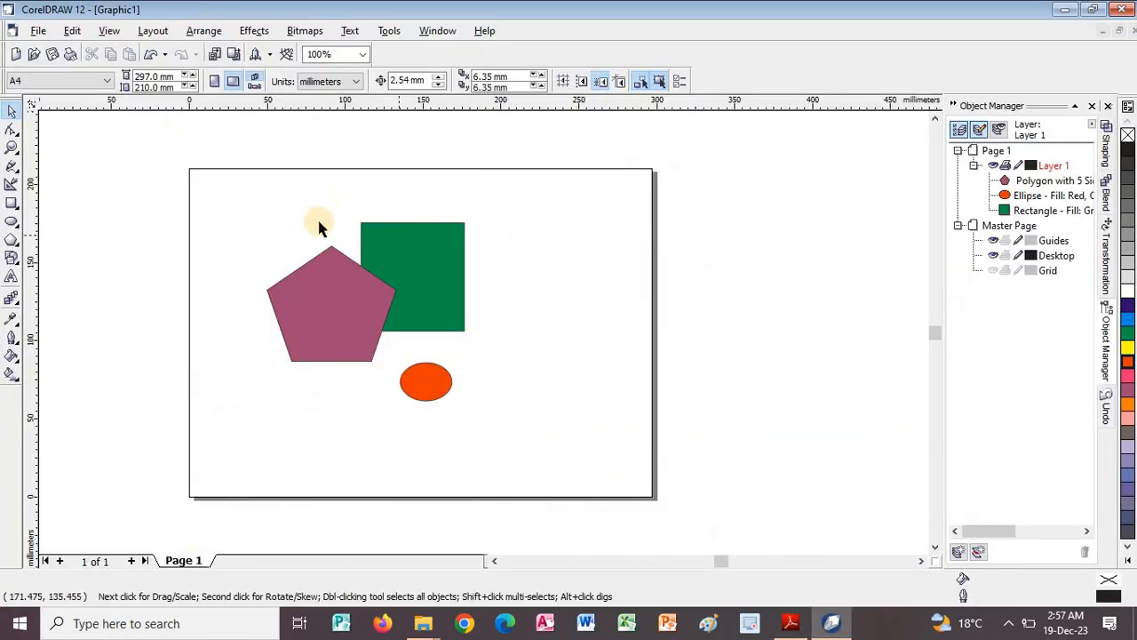
{"action": "left_click_drag", "start_coordinate": [350, 315], "coordinate": [307, 324]}
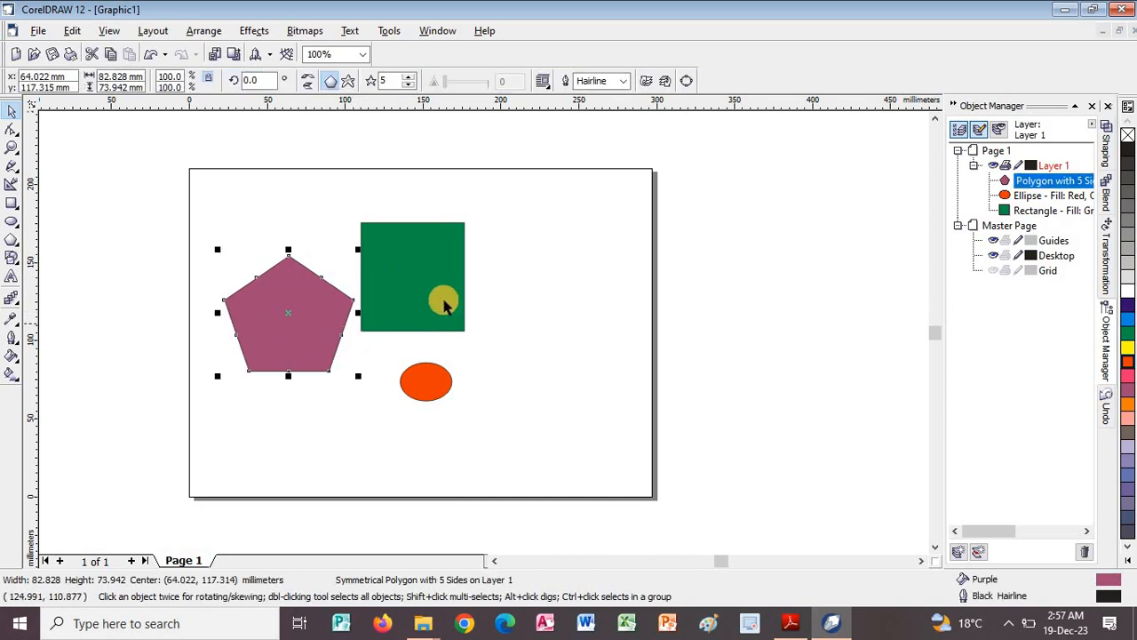
{"action": "left_click_drag", "start_coordinate": [466, 291], "coordinate": [494, 279]}
Draw an unfilled rectangle about 271 by 200 mm just inside the page edges, enclosing all the shapes.
{"action": "left_click", "coordinate": [11, 202]}
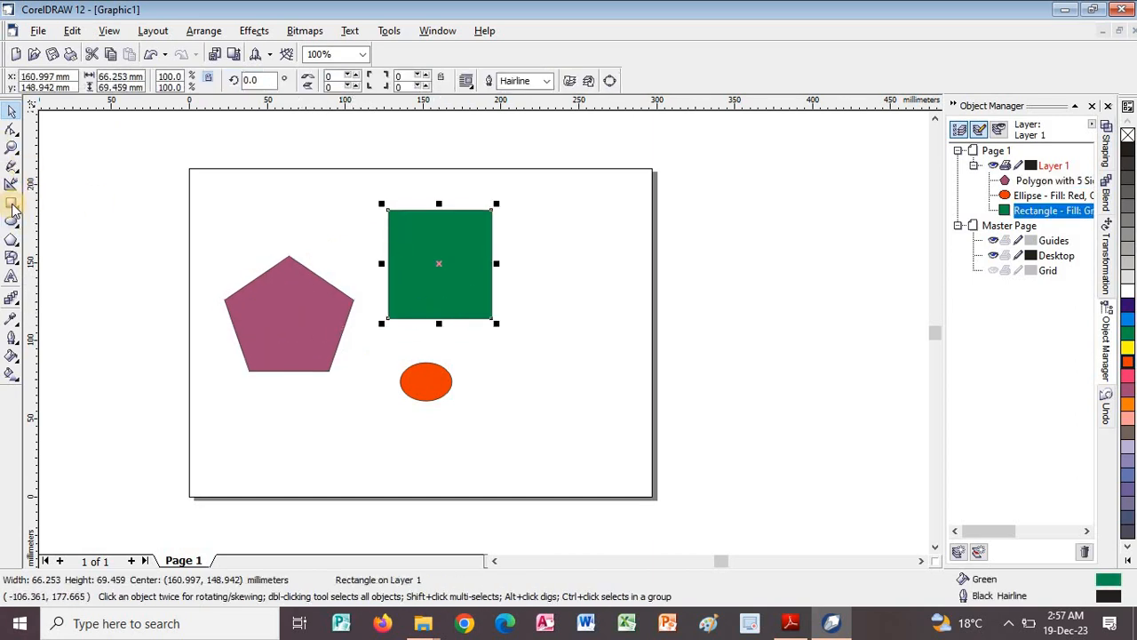
{"action": "left_click_drag", "start_coordinate": [199, 173], "coordinate": [624, 485]}
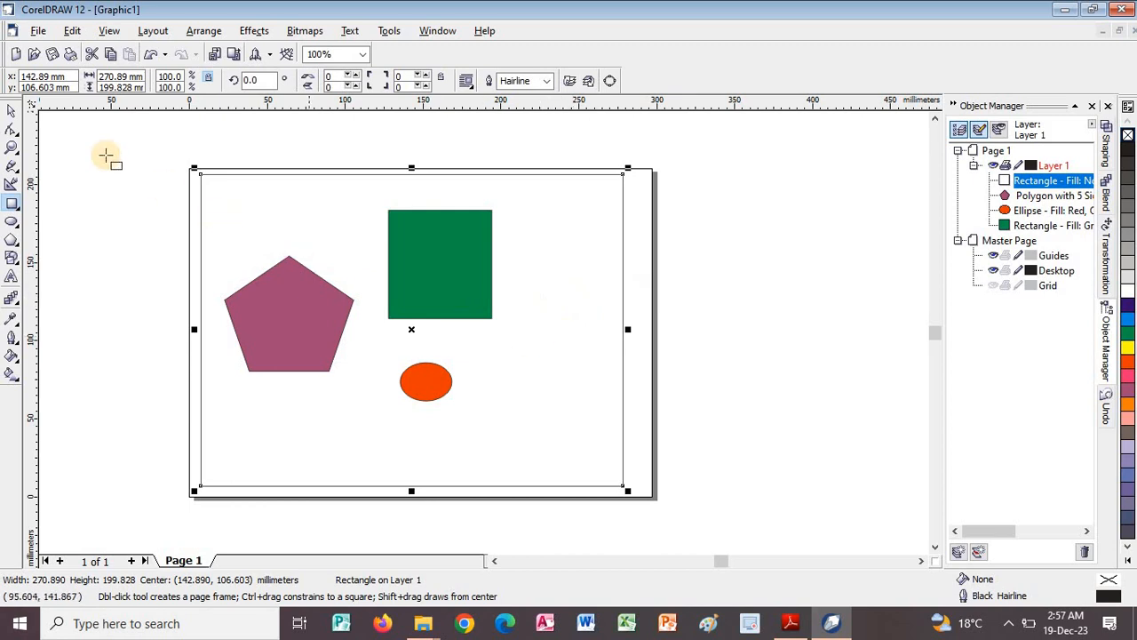
{"action": "left_click", "coordinate": [11, 109]}
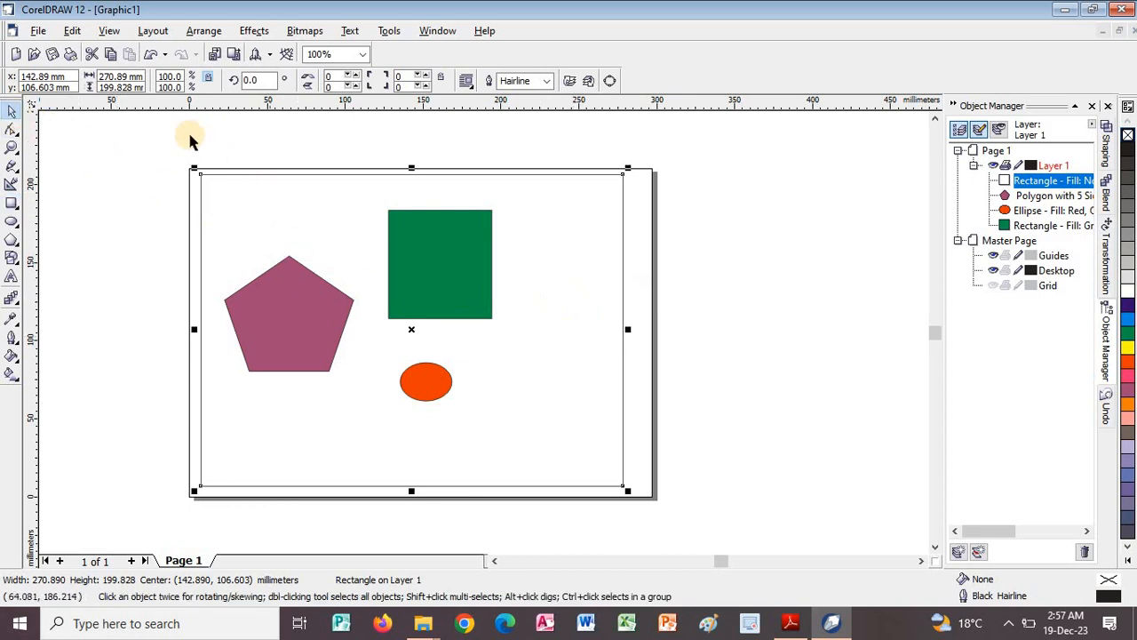
Select all four objects on the page together, including the large outer rectangle.
{"action": "scroll", "coordinate": [640, 524], "scroll_direction": "down", "scroll_amount": 1}
{"action": "scroll", "coordinate": [677, 554], "scroll_direction": "down", "scroll_amount": 2}
{"action": "key", "text": "ctrl+a"}
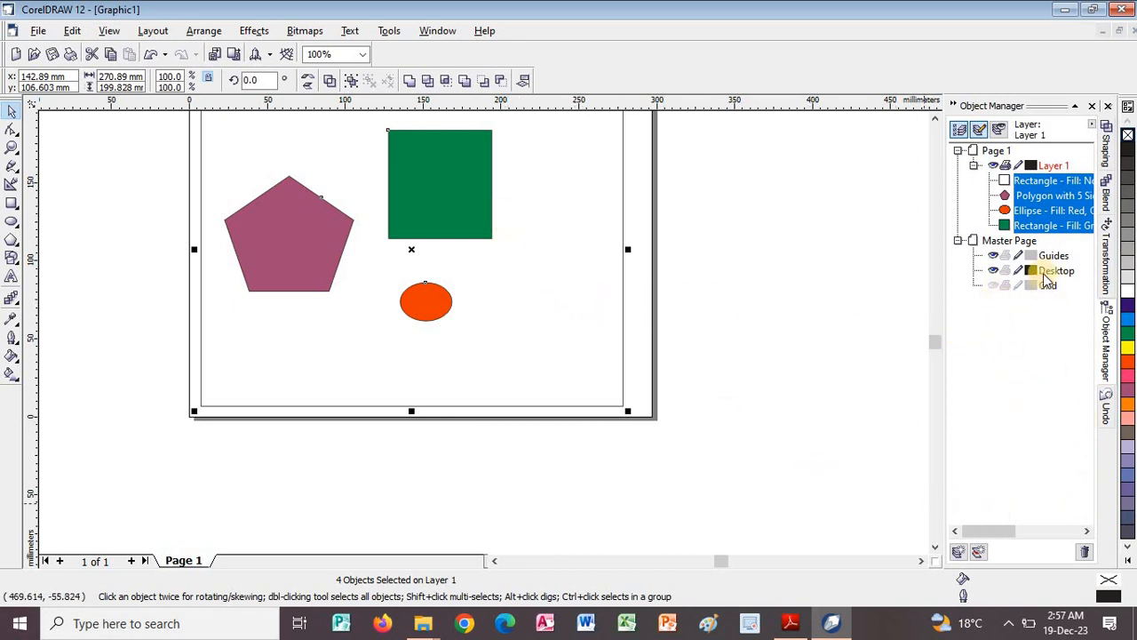
{"action": "left_click", "coordinate": [939, 119]}
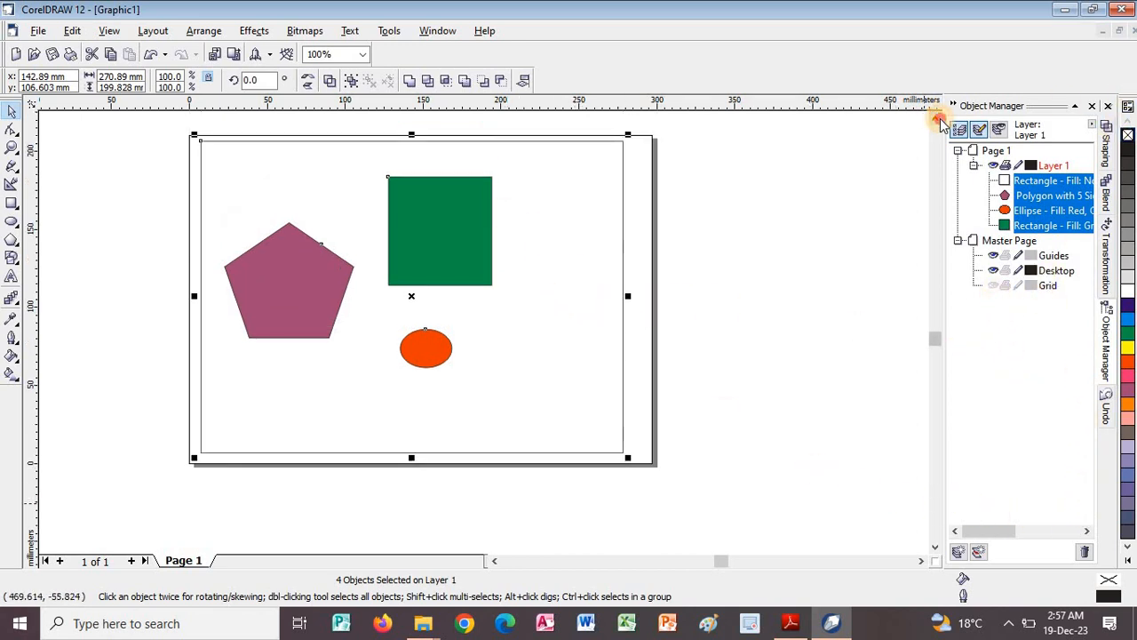
{"action": "left_click", "coordinate": [939, 119]}
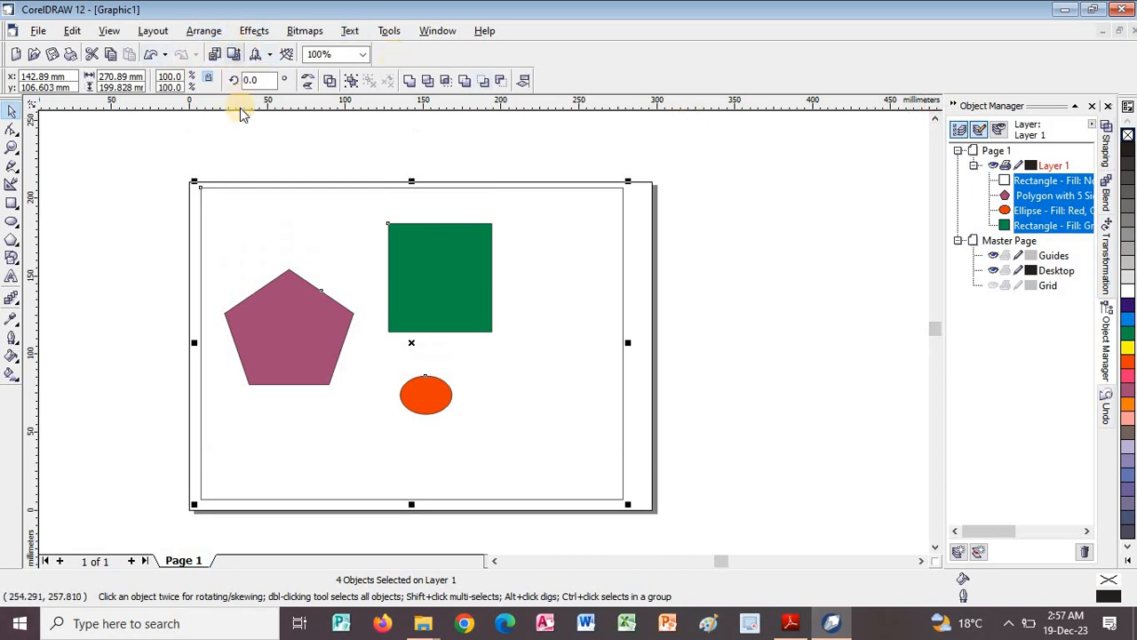
Switch to the PDF guide in Adobe Reader and read the instructions for aligning objects vertically with the Align and Distribute window.
{"action": "key", "text": "alt+Tab"}
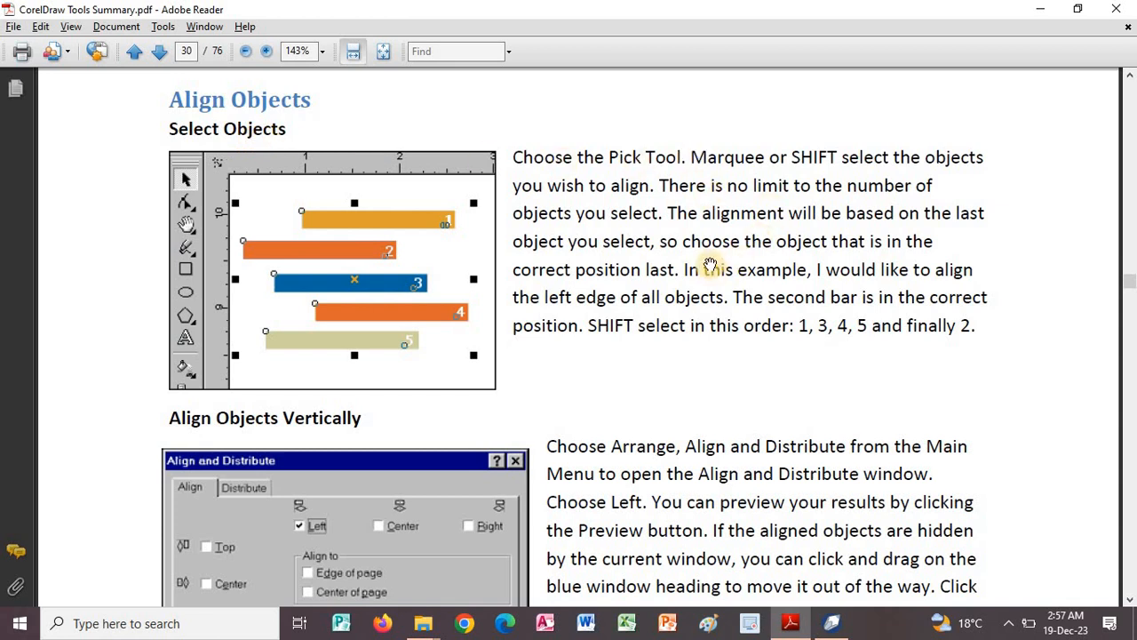
{"action": "left_click_drag", "start_coordinate": [723, 252], "coordinate": [736, 172]}
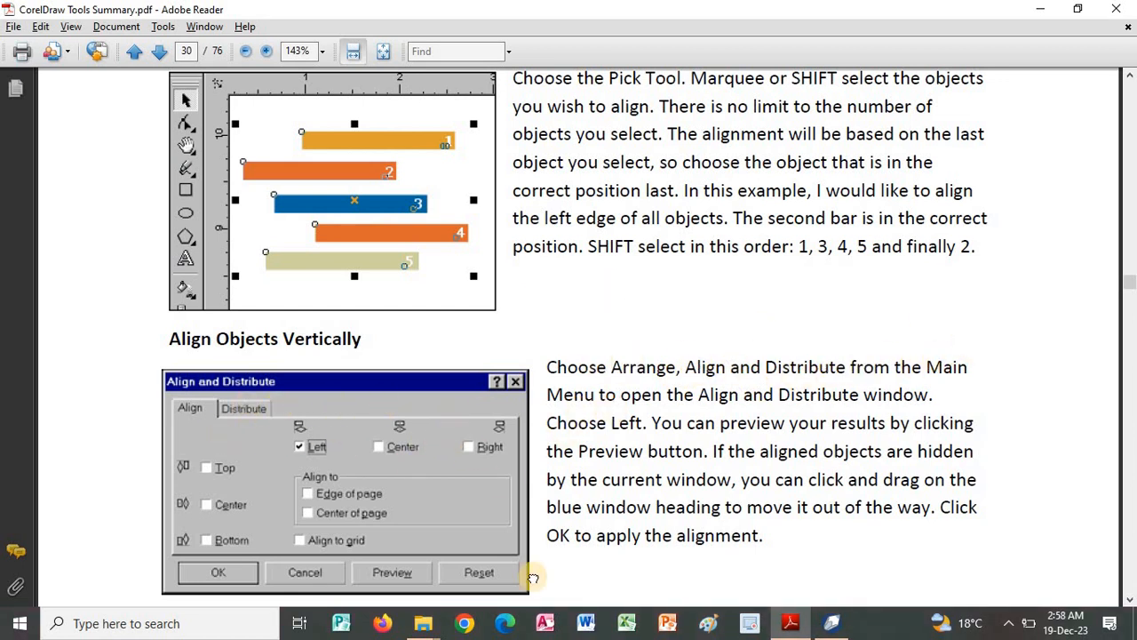
{"action": "key", "text": "alt+Tab"}
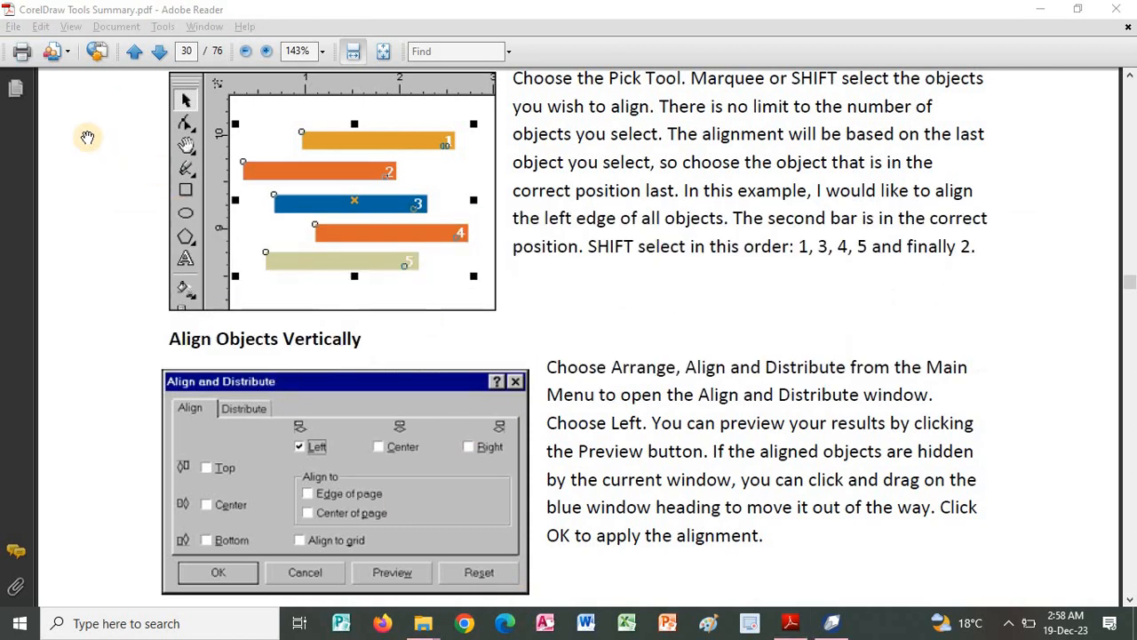
{"action": "left_click", "coordinate": [519, 247]}
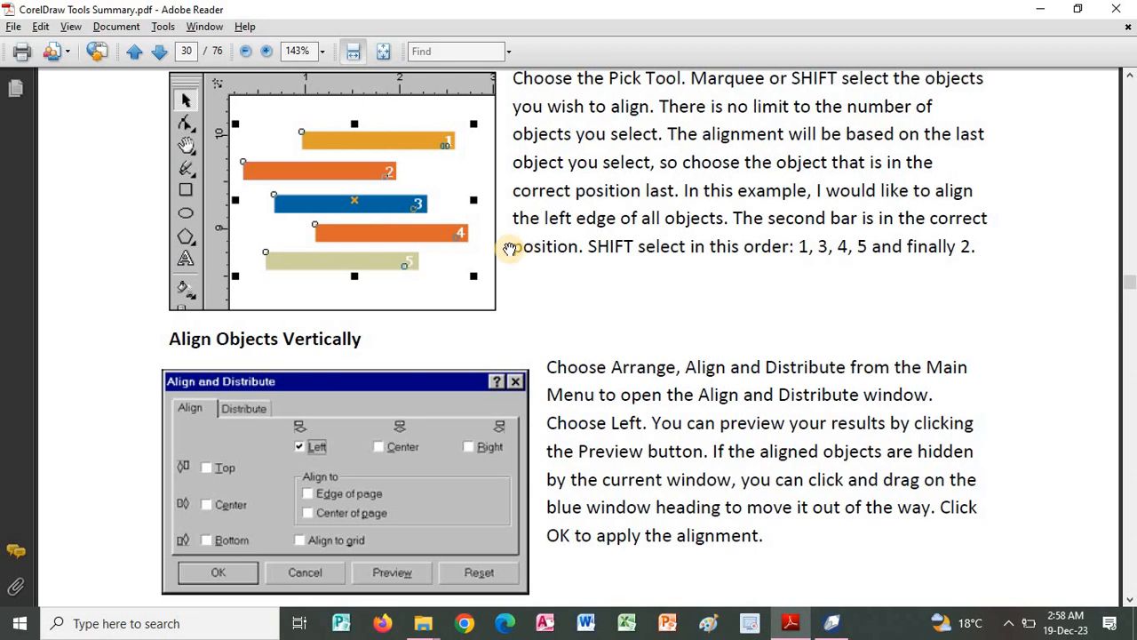
Switch to CorelDRAW and open the Align and Distribute dialog for the four selected objects, placing it clear of the coloured shapes.
{"action": "key", "text": "alt+Tab"}
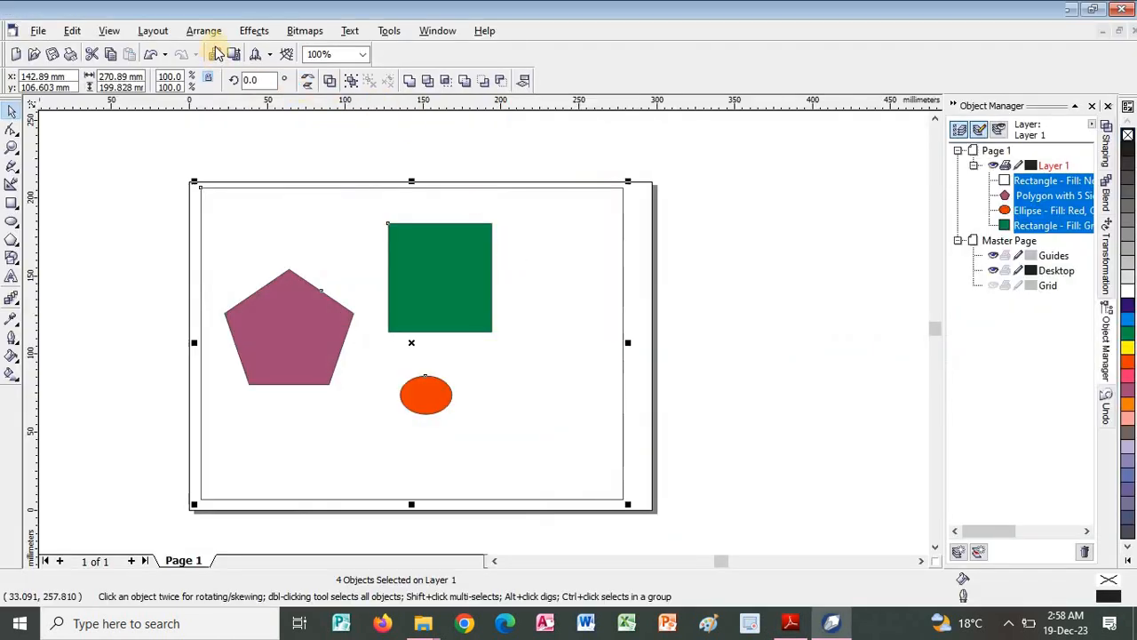
{"action": "left_click", "coordinate": [215, 35]}
{"action": "mouse_move", "coordinate": [218, 55]}
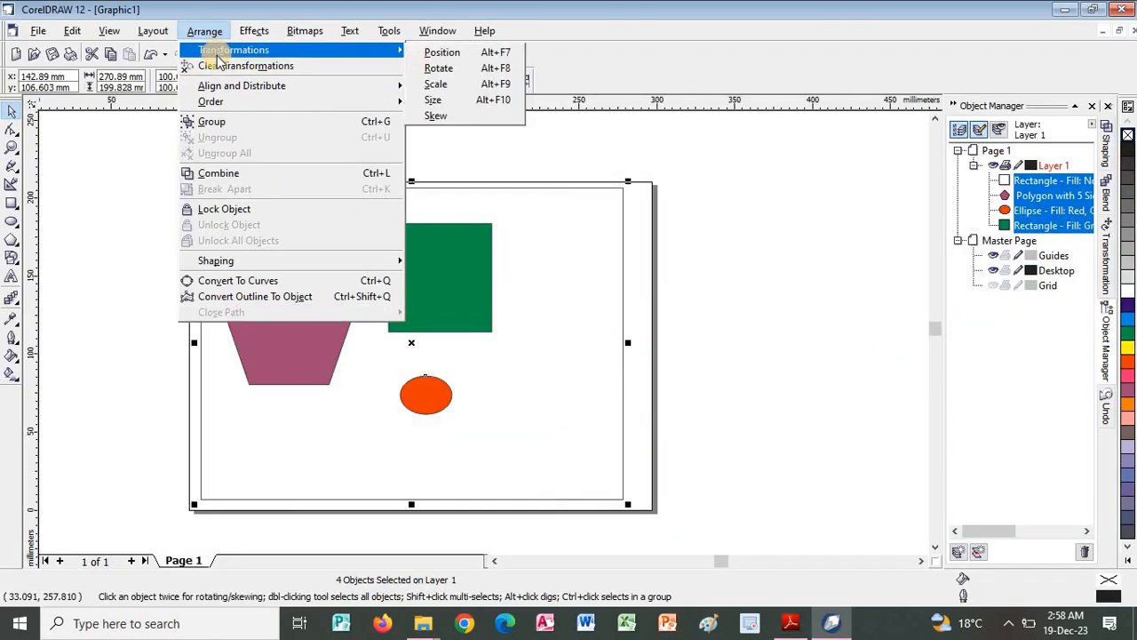
{"action": "mouse_move", "coordinate": [235, 85]}
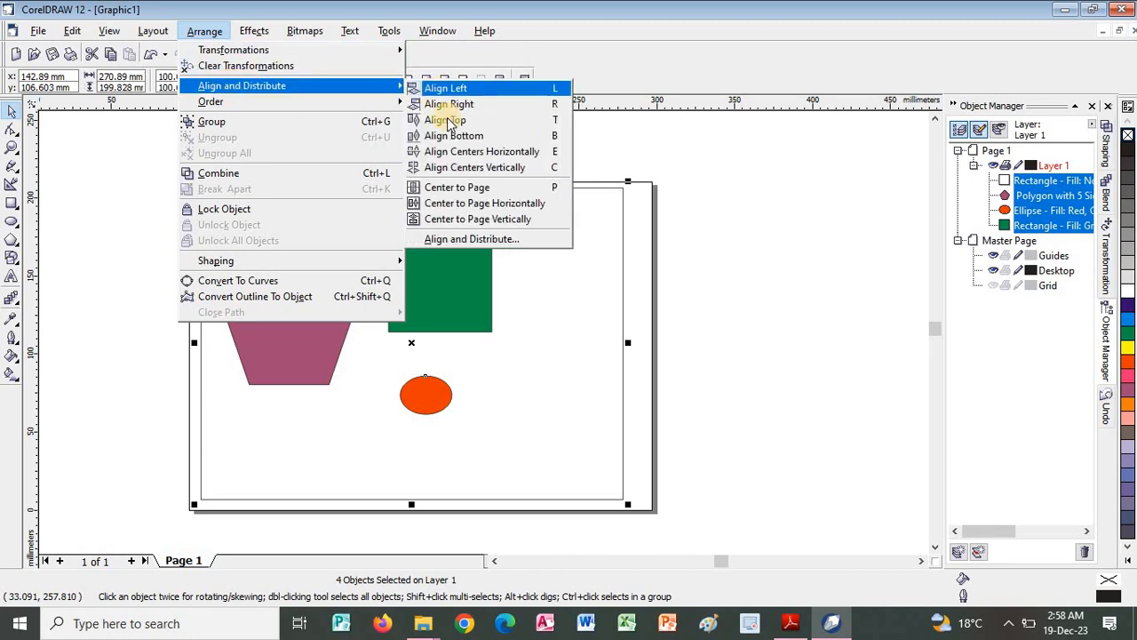
{"action": "left_click", "coordinate": [454, 241]}
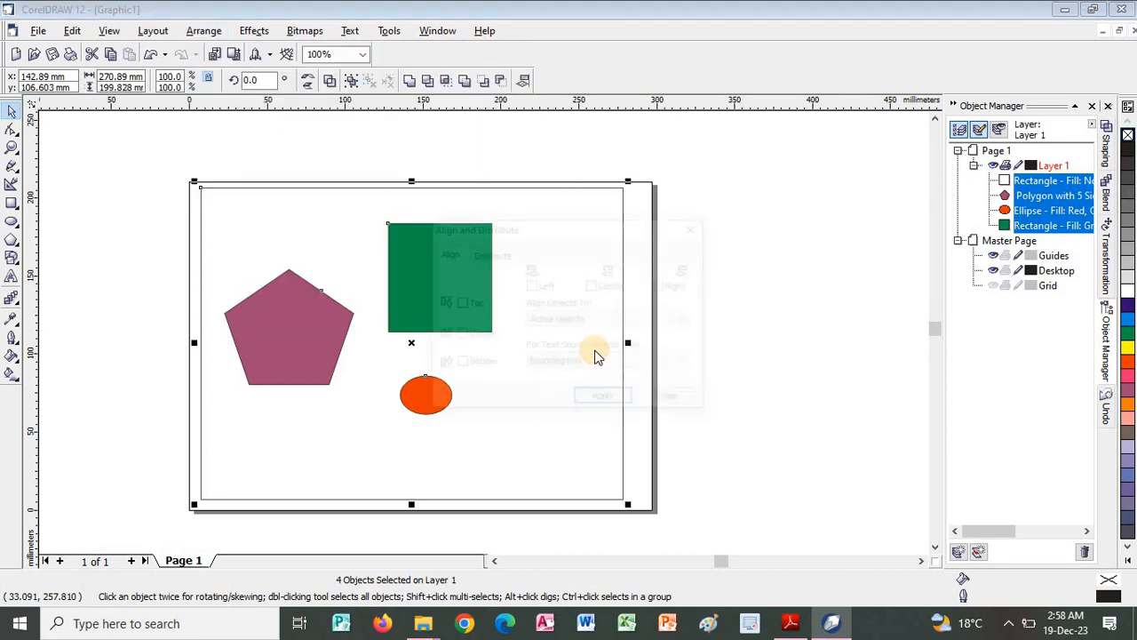
{"action": "left_click_drag", "start_coordinate": [551, 232], "coordinate": [738, 196]}
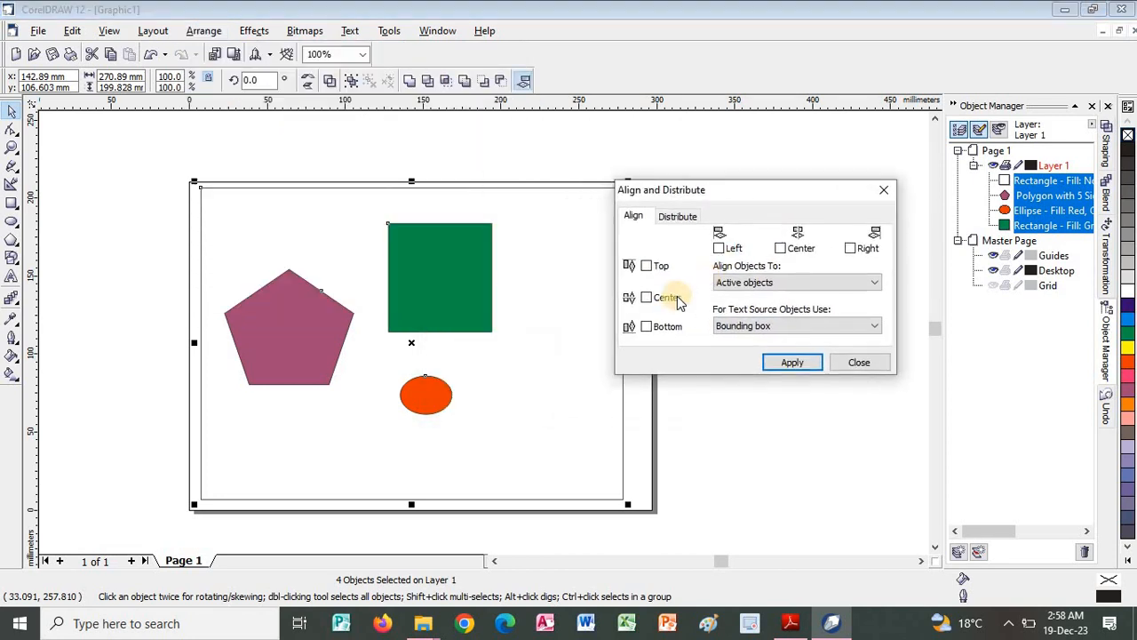
Check the Align Objects Vertically instructions in the PDF guide once more and return to CorelDRAW.
{"action": "key", "text": "alt+Tab"}
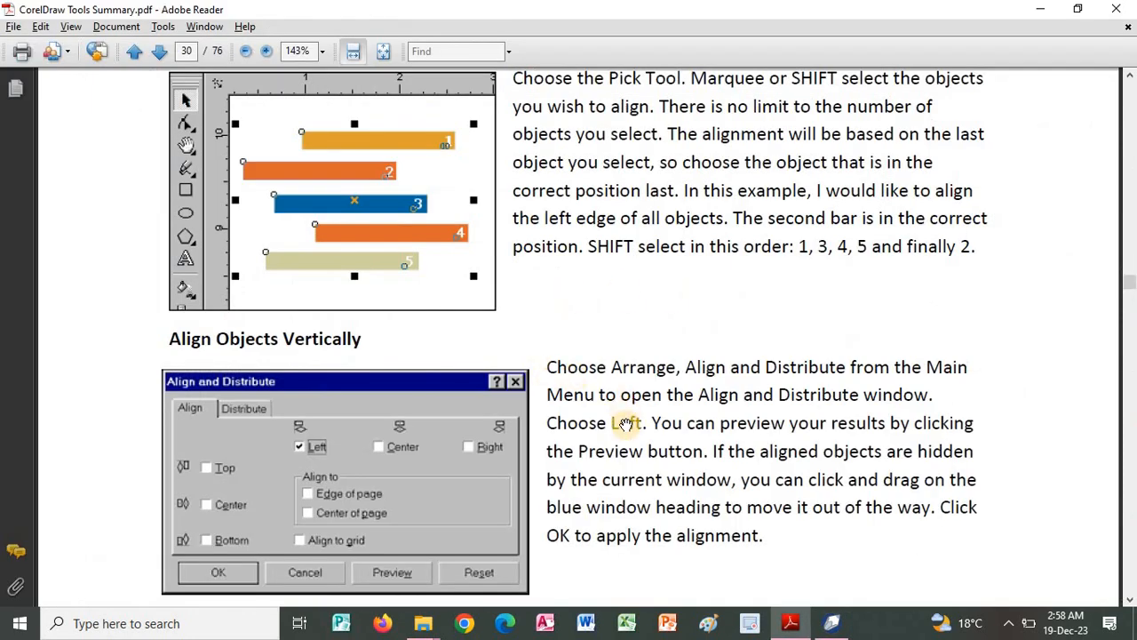
{"action": "left_click_drag", "start_coordinate": [636, 350], "coordinate": [633, 219]}
{"action": "key", "text": "alt+Tab"}
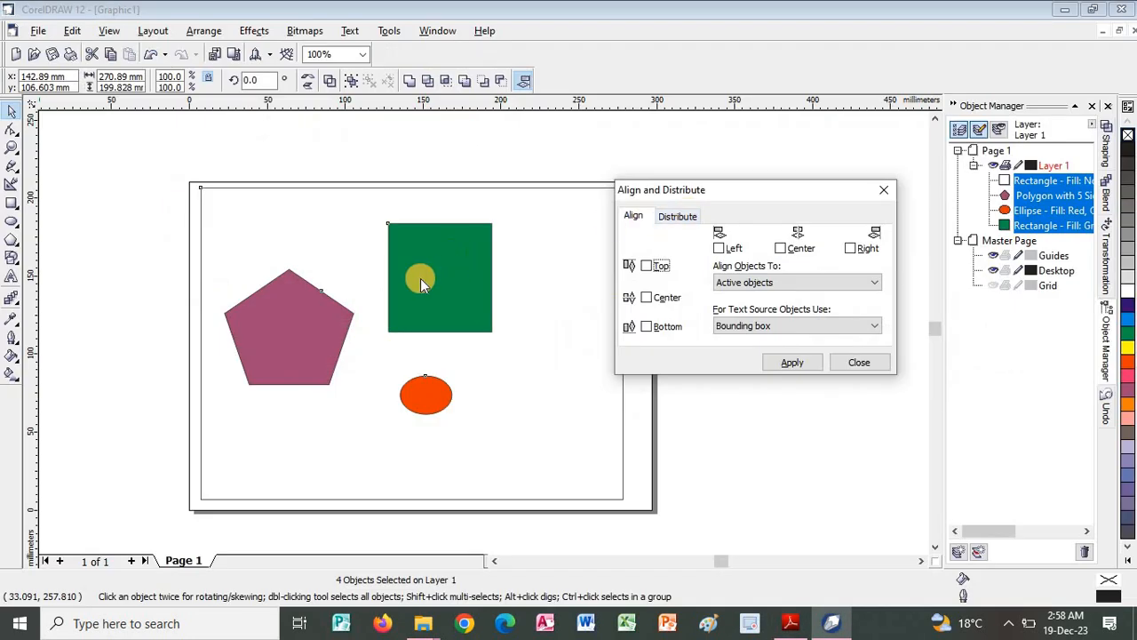
Try aligning the four selected objects by their top edges and undo the alignment.
{"action": "left_click", "coordinate": [648, 265]}
{"action": "left_click", "coordinate": [792, 363]}
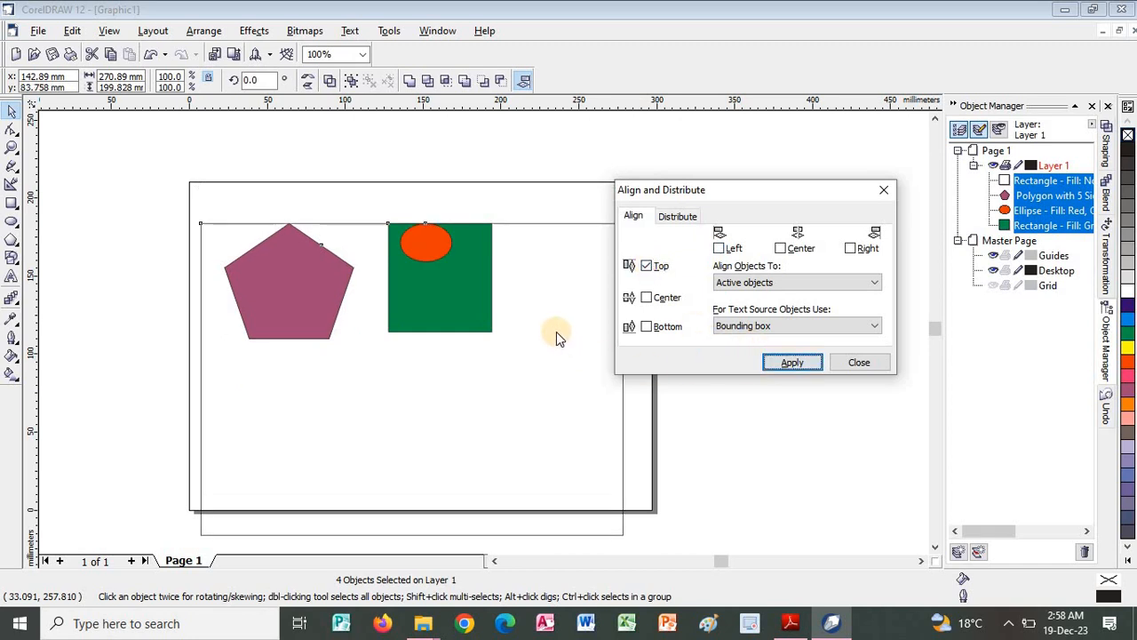
{"action": "key", "text": "ctrl+z"}
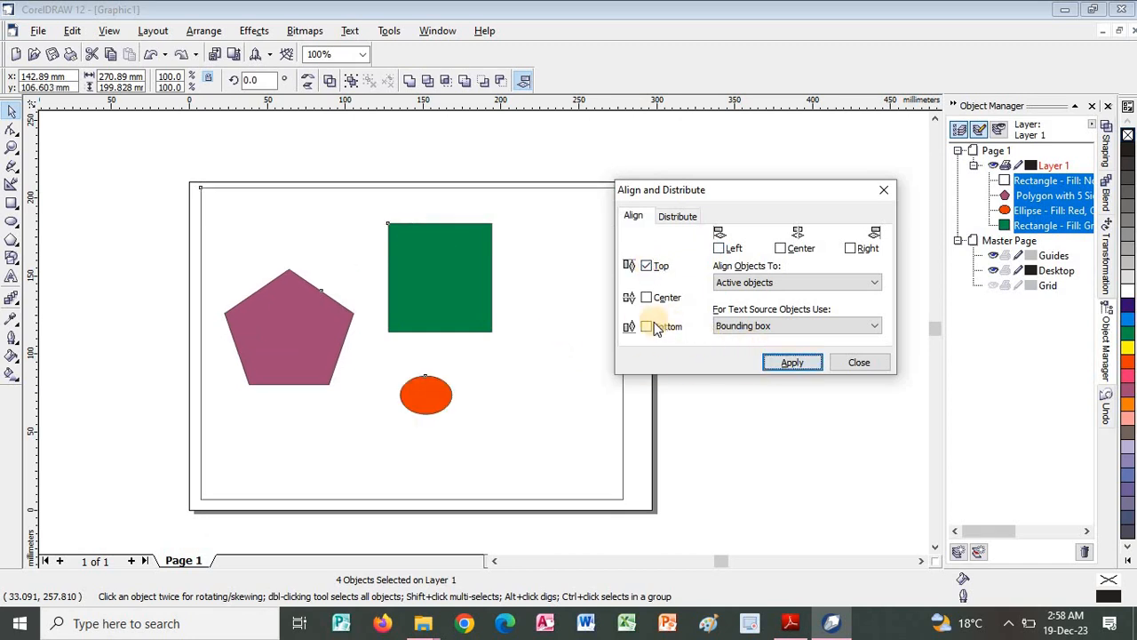
Try aligning the selected objects by their bottom edges, undo it, and apply the vertical Center alignment instead.
{"action": "left_click", "coordinate": [651, 327]}
{"action": "left_click", "coordinate": [790, 363]}
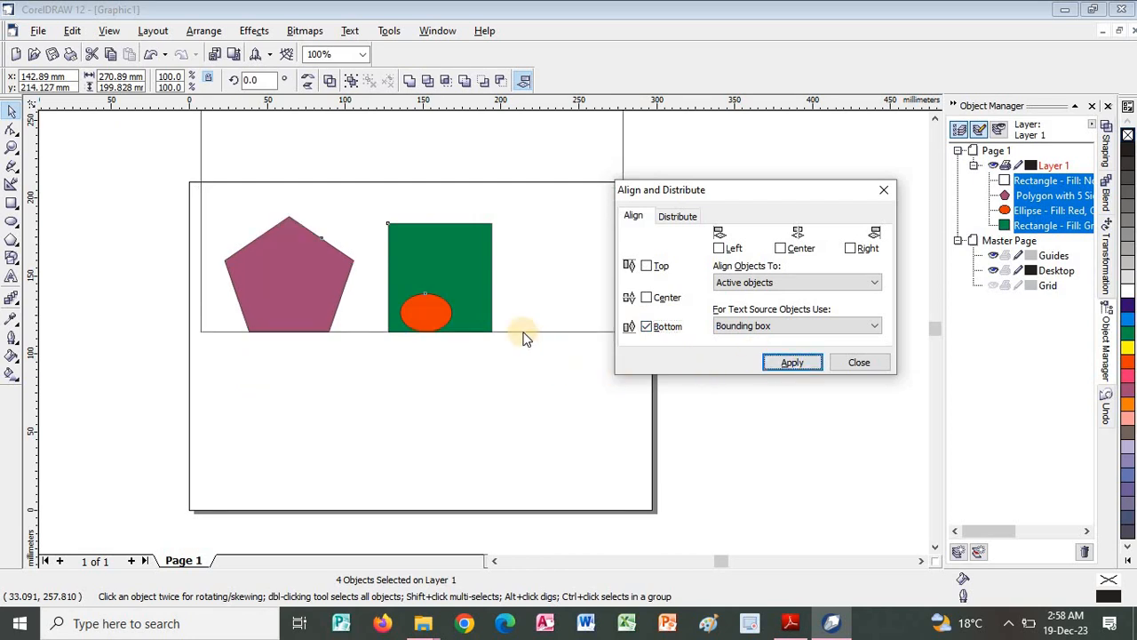
{"action": "key", "text": "ctrl+z"}
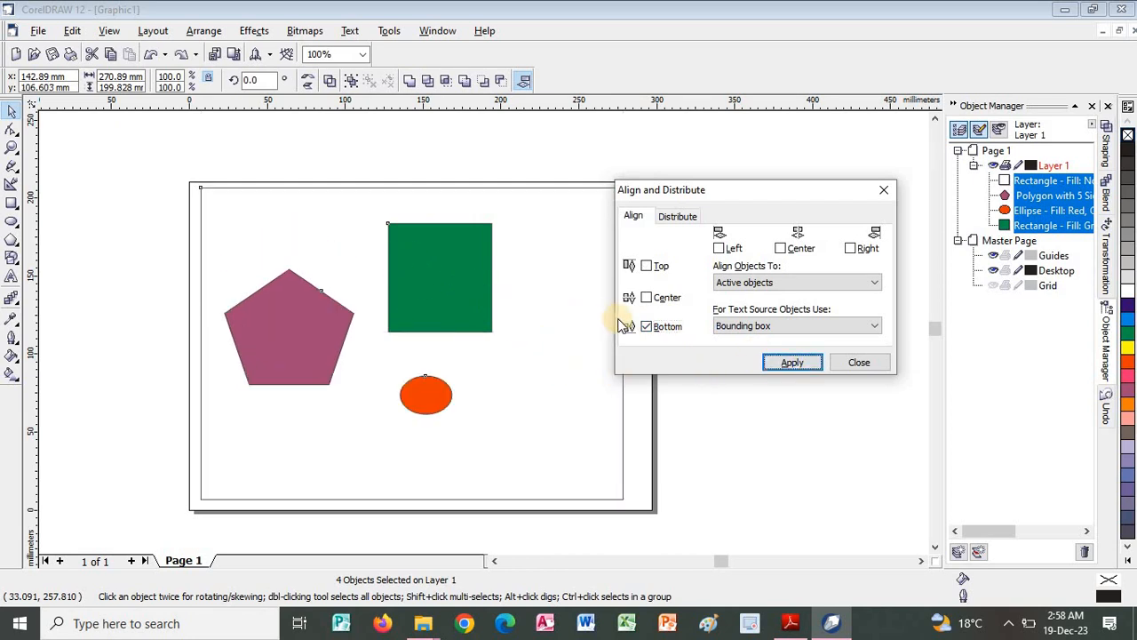
{"action": "left_click", "coordinate": [645, 299]}
{"action": "left_click", "coordinate": [772, 367]}
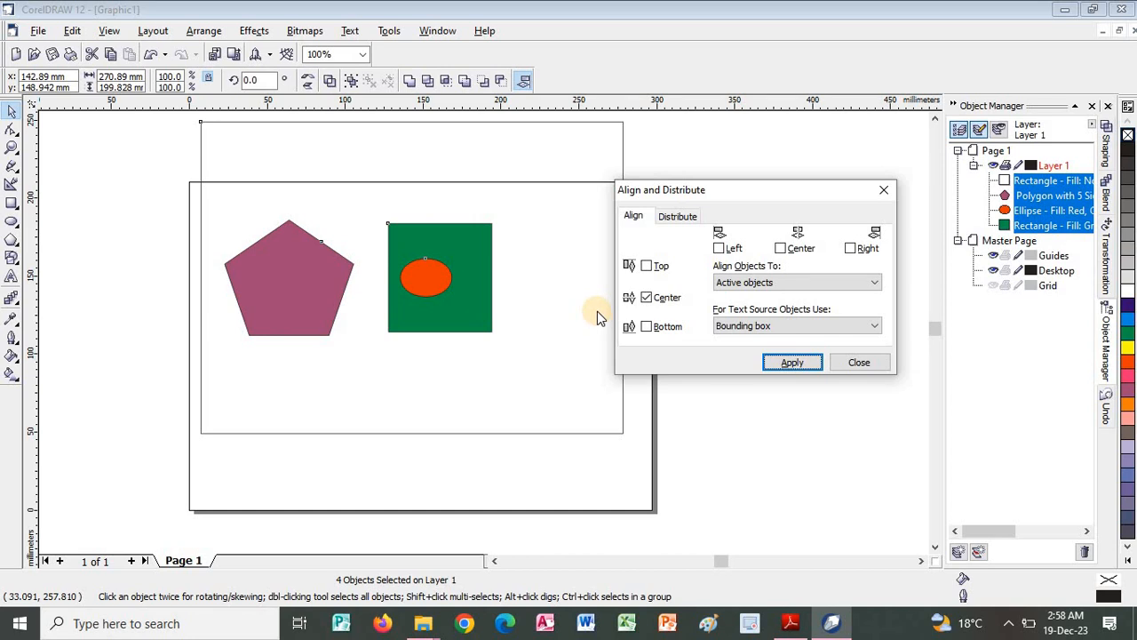
Switch to the PDF guide and read through Align Results, Align Objects Horizontally and Align to Page Center or Edge.
{"action": "key", "text": "alt+Tab"}
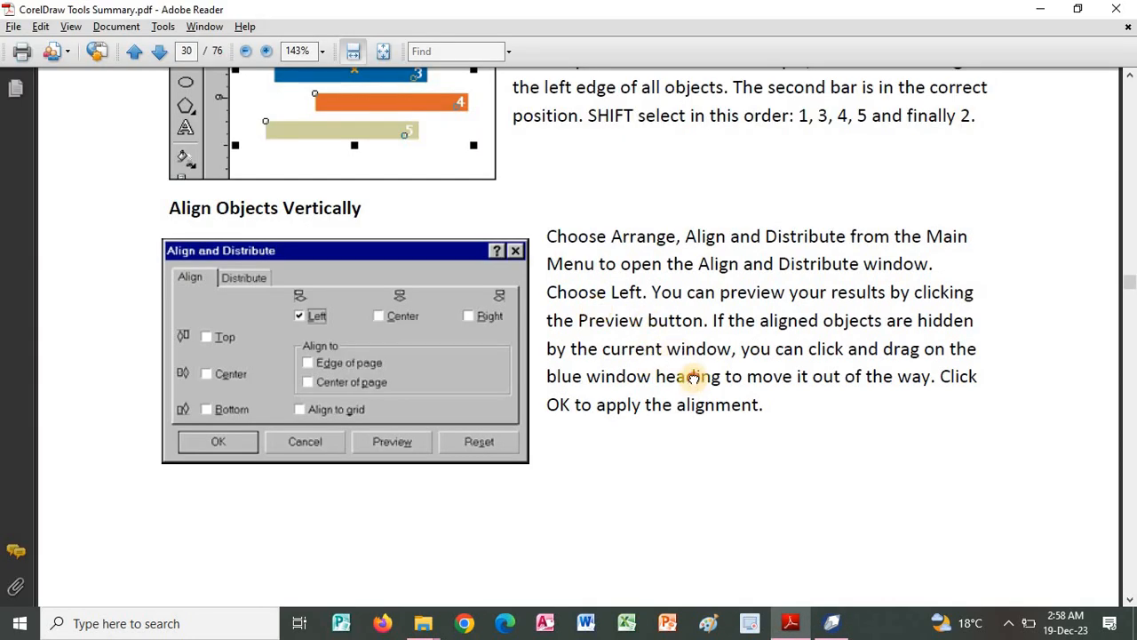
{"action": "scroll", "coordinate": [686, 364], "scroll_direction": "down", "scroll_amount": 3}
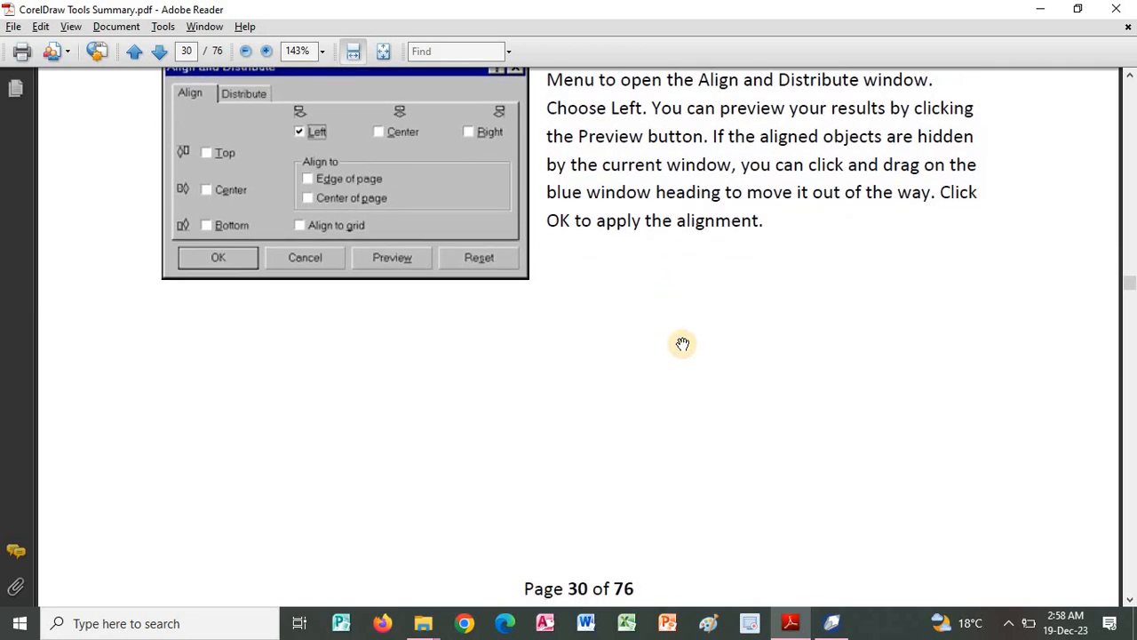
{"action": "scroll", "coordinate": [785, 355], "scroll_direction": "down", "scroll_amount": 1}
{"action": "scroll", "coordinate": [782, 375], "scroll_direction": "up", "scroll_amount": 1}
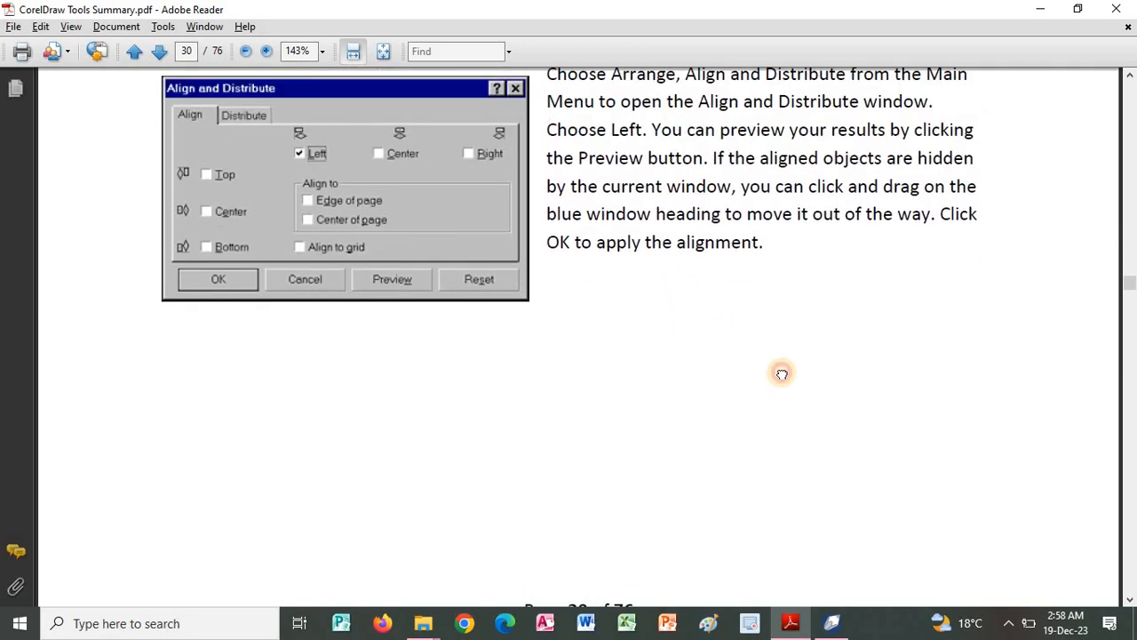
{"action": "scroll", "coordinate": [783, 368], "scroll_direction": "down", "scroll_amount": 1}
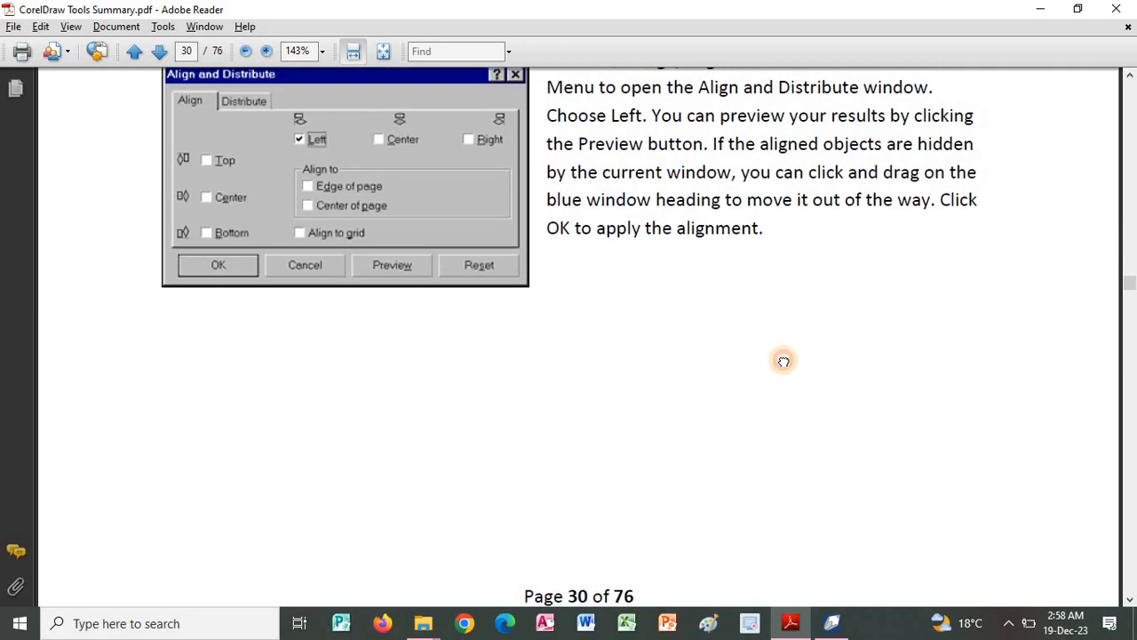
{"action": "scroll", "coordinate": [755, 382], "scroll_direction": "down", "scroll_amount": 7}
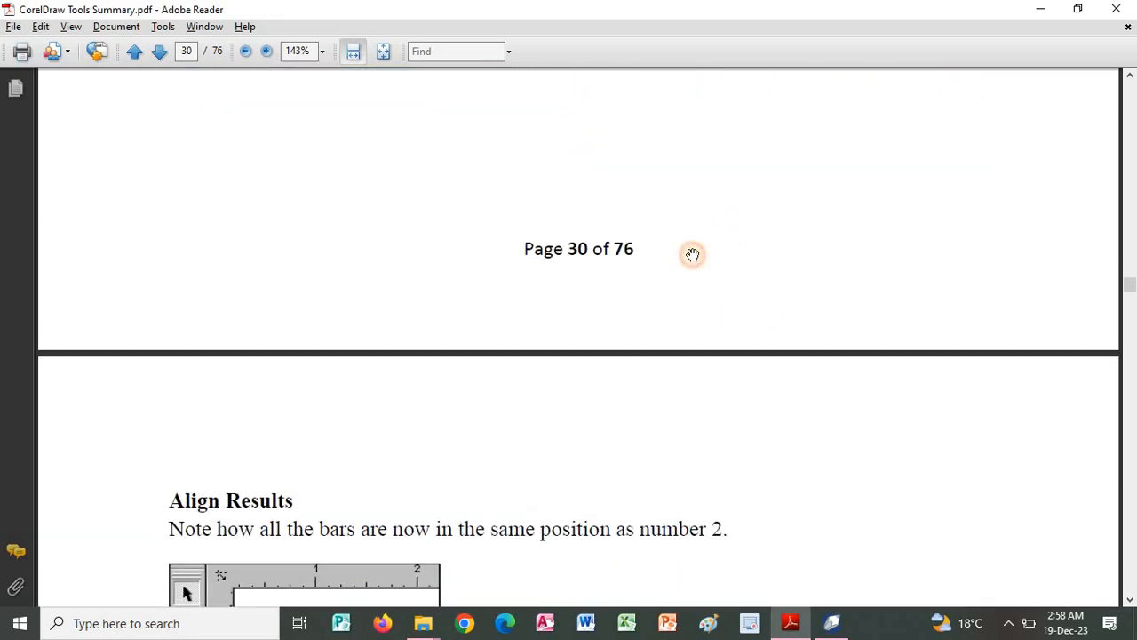
{"action": "scroll", "coordinate": [639, 270], "scroll_direction": "down", "scroll_amount": 4}
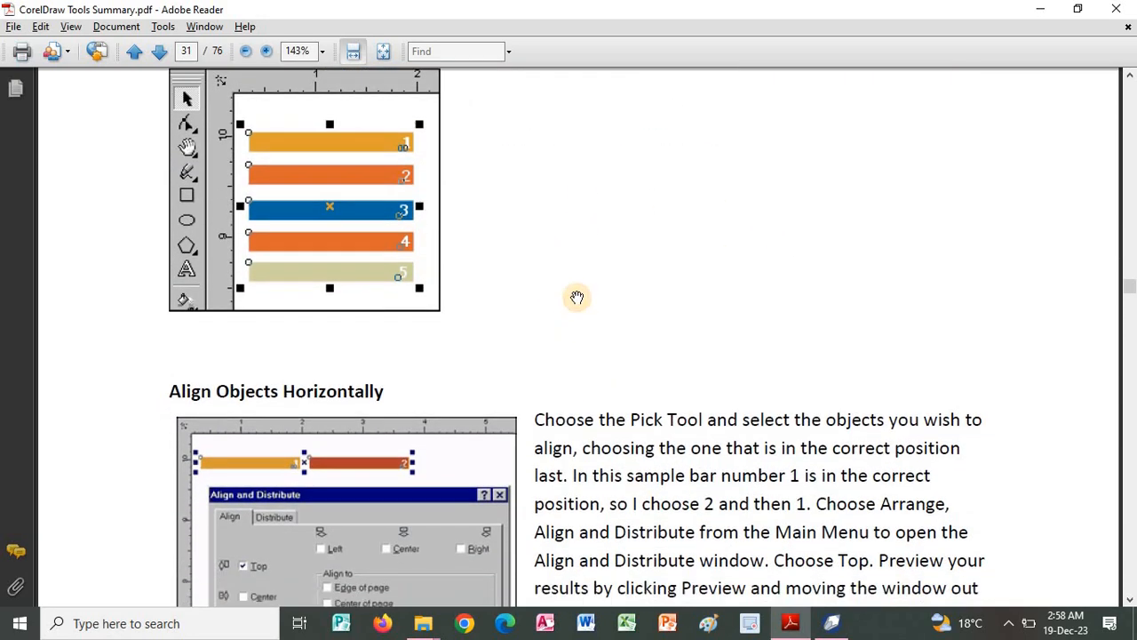
{"action": "scroll", "coordinate": [576, 297], "scroll_direction": "down", "scroll_amount": 2}
{"action": "scroll", "coordinate": [569, 451], "scroll_direction": "down", "scroll_amount": 3}
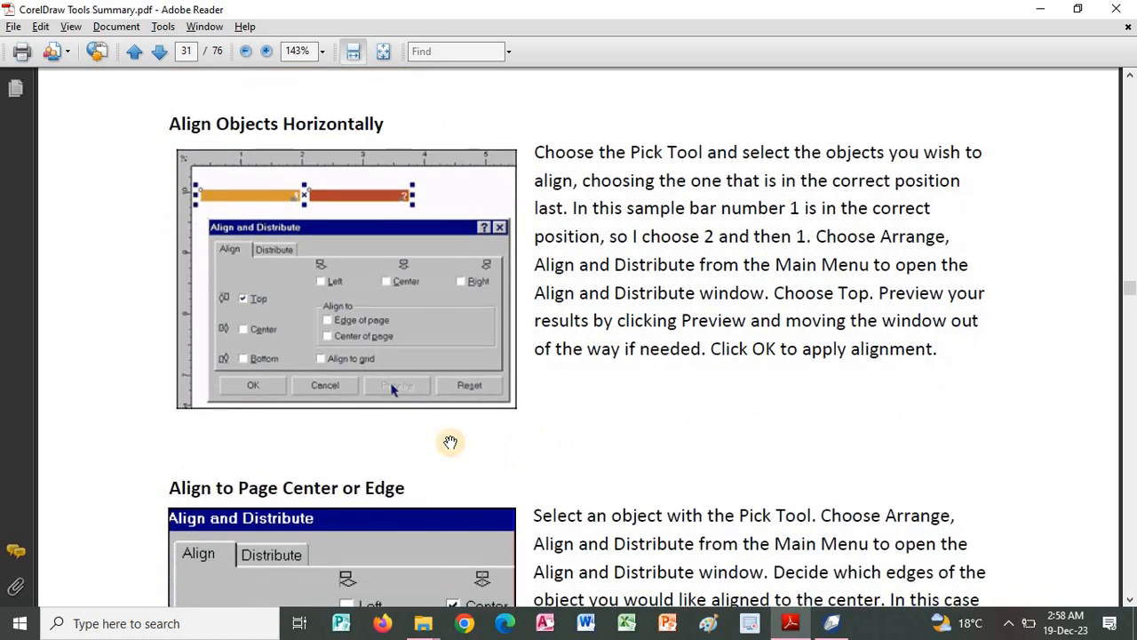
{"action": "scroll", "coordinate": [585, 423], "scroll_direction": "down", "scroll_amount": 4}
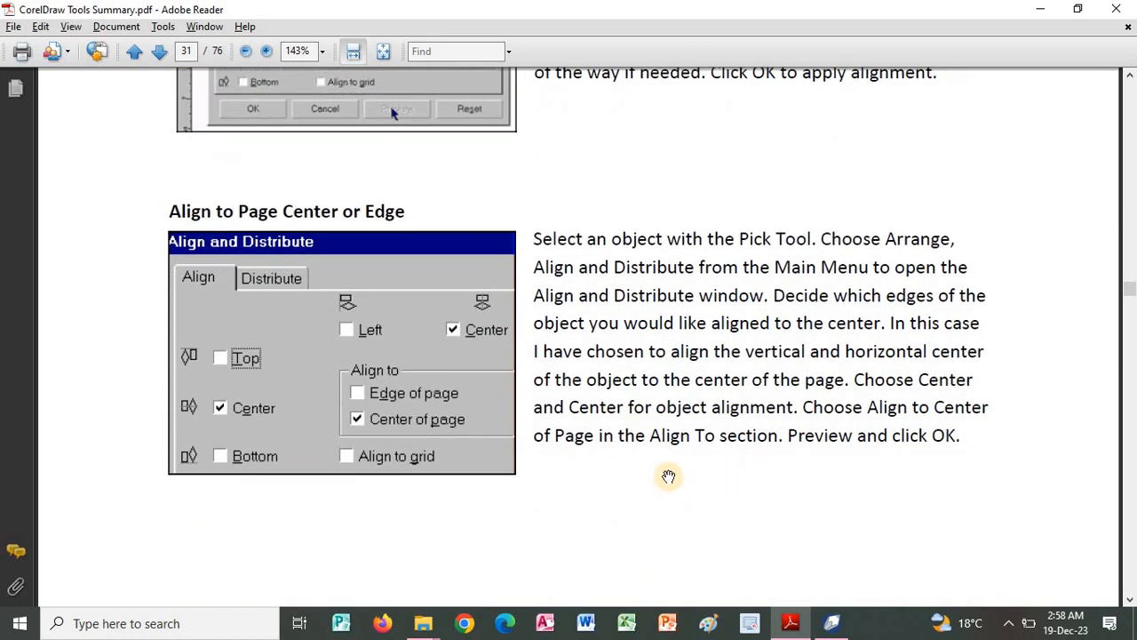
Switch to CorelDRAW, undo the center alignment, and show the Distribute options of the Align and Distribute dialog.
{"action": "key", "text": "alt+Tab"}
{"action": "left_click", "coordinate": [692, 221]}
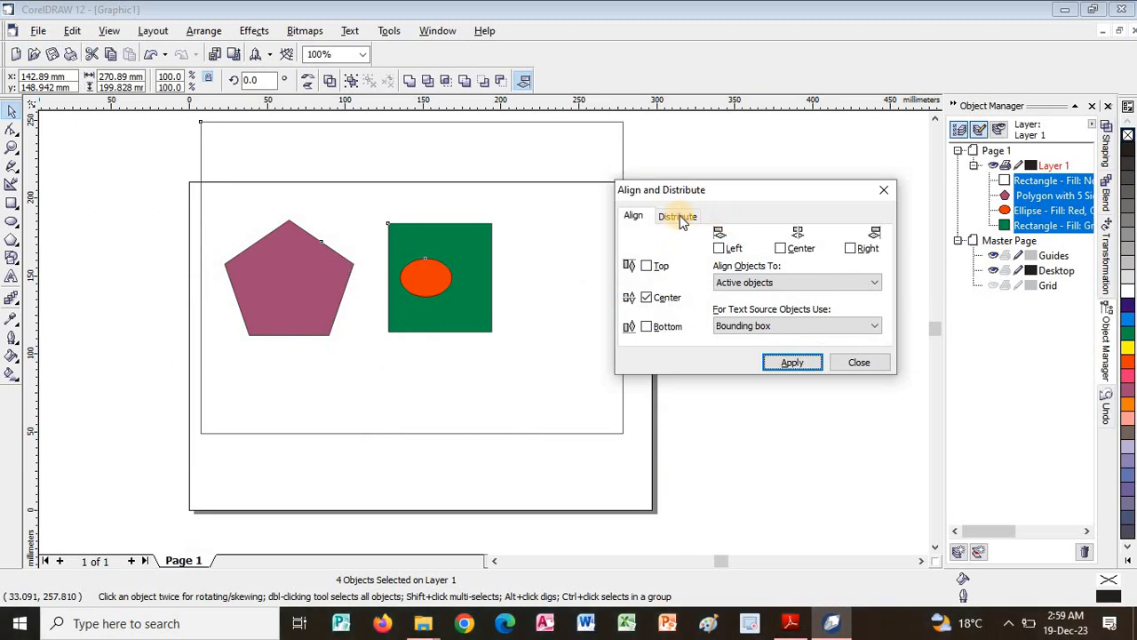
{"action": "left_click", "coordinate": [680, 220]}
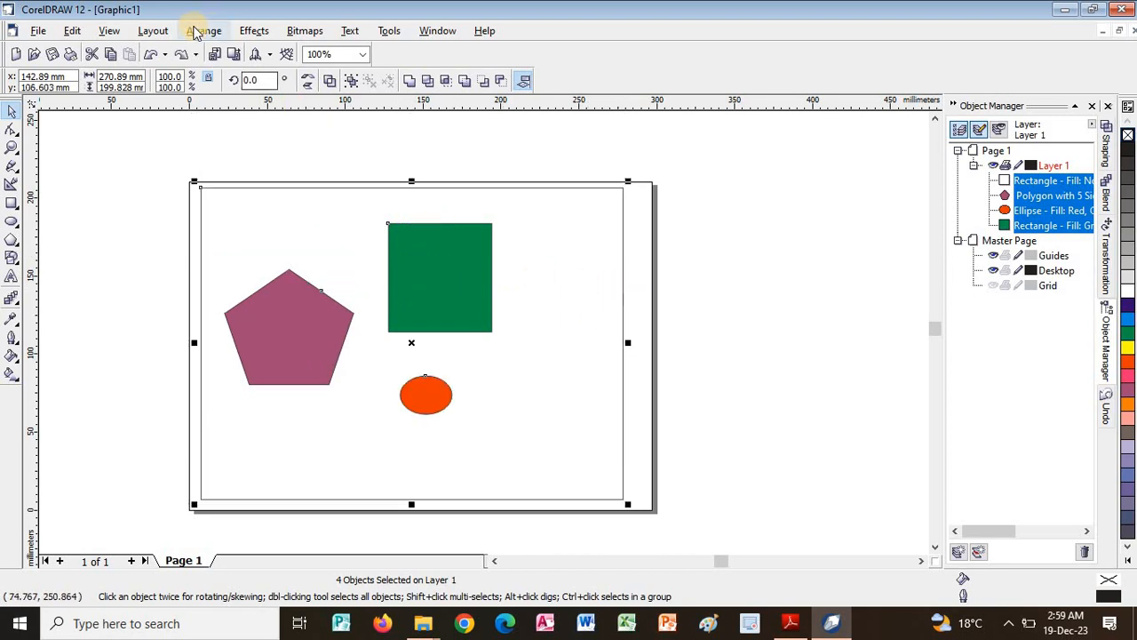
{"action": "left_click", "coordinate": [201, 30]}
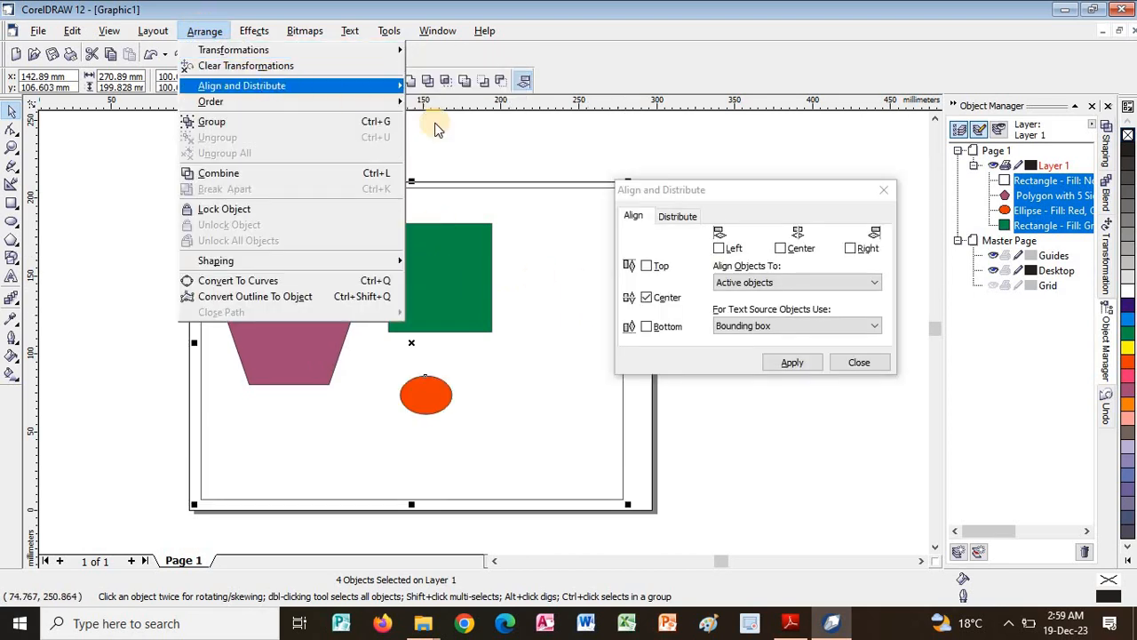
{"action": "mouse_move", "coordinate": [271, 85]}
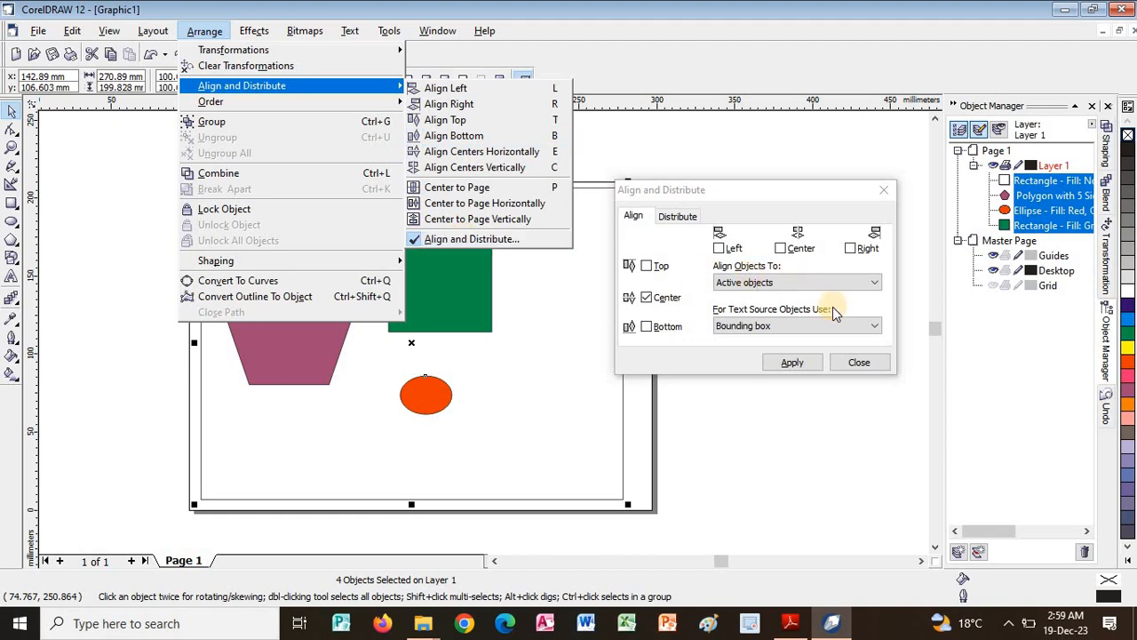
{"action": "left_click", "coordinate": [770, 201]}
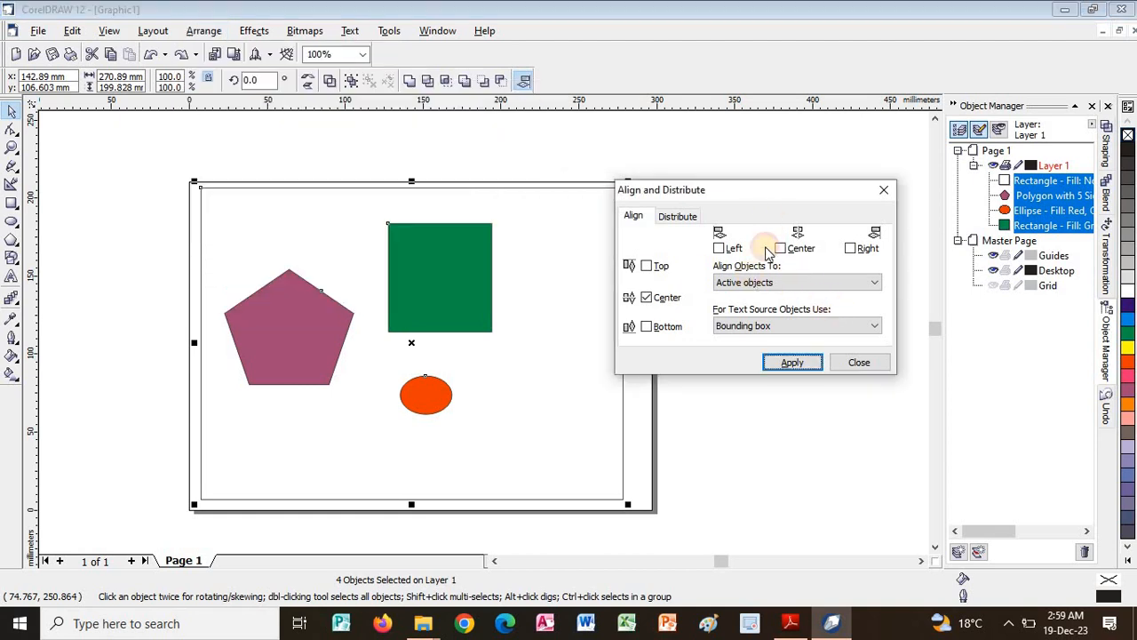
{"action": "left_click", "coordinate": [682, 217]}
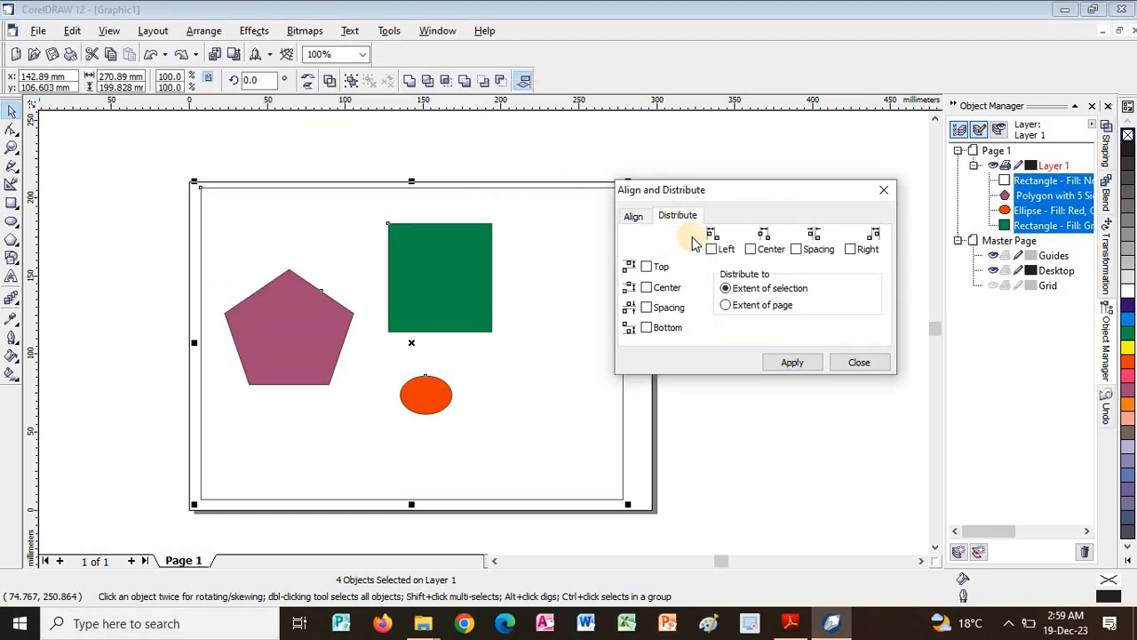
Distribute the four selected objects by Top within the extent of selection, and clear the Top option.
{"action": "left_click", "coordinate": [648, 267]}
{"action": "left_click", "coordinate": [785, 363]}
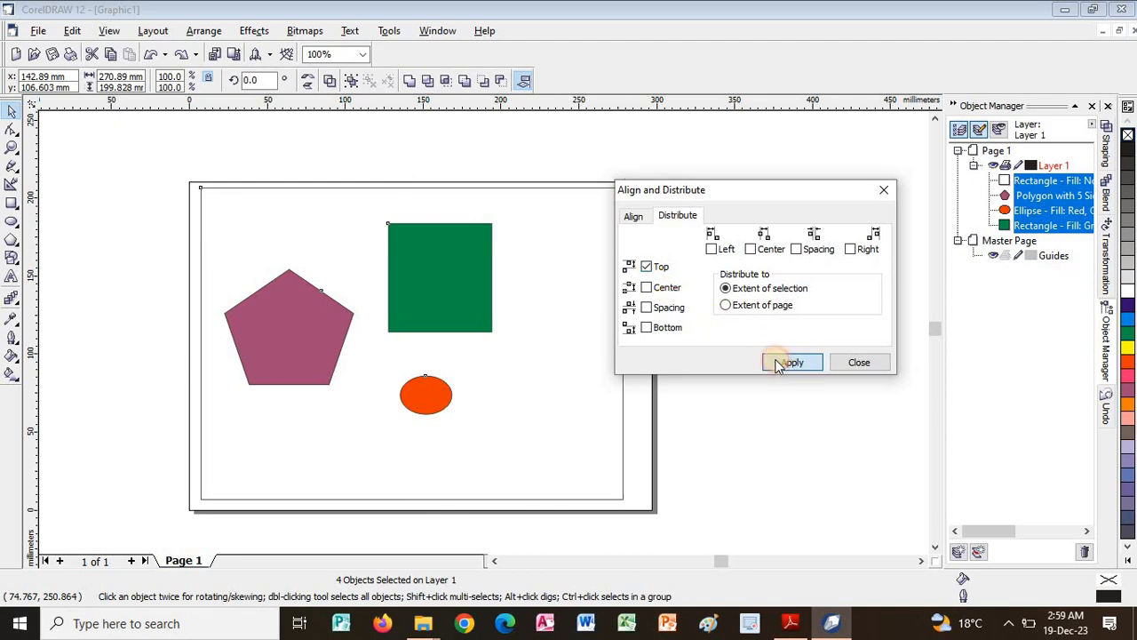
{"action": "left_click", "coordinate": [647, 266]}
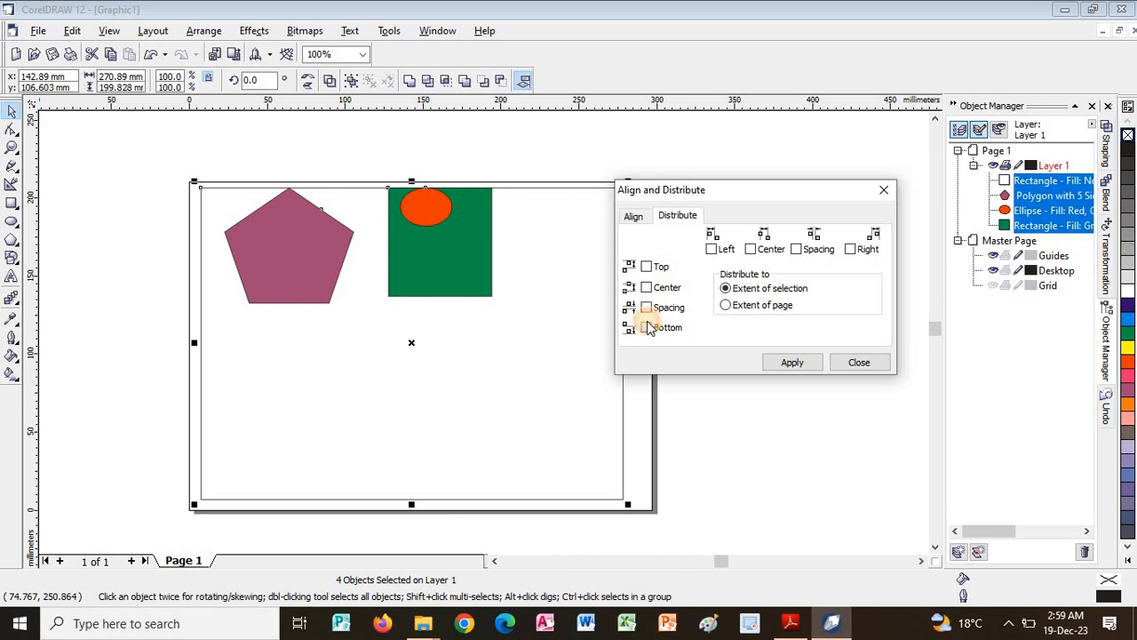
Try distributing the selected objects by Bottom within the extent of selection and undo the distribution.
{"action": "left_click", "coordinate": [646, 328]}
{"action": "left_click", "coordinate": [791, 365]}
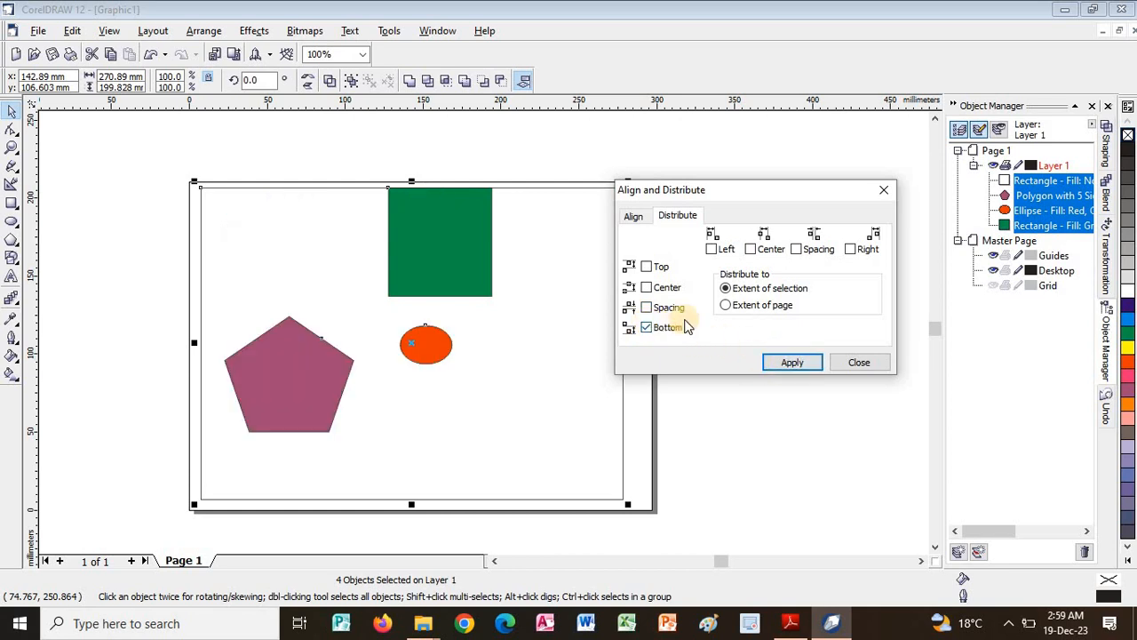
{"action": "left_click", "coordinate": [773, 362]}
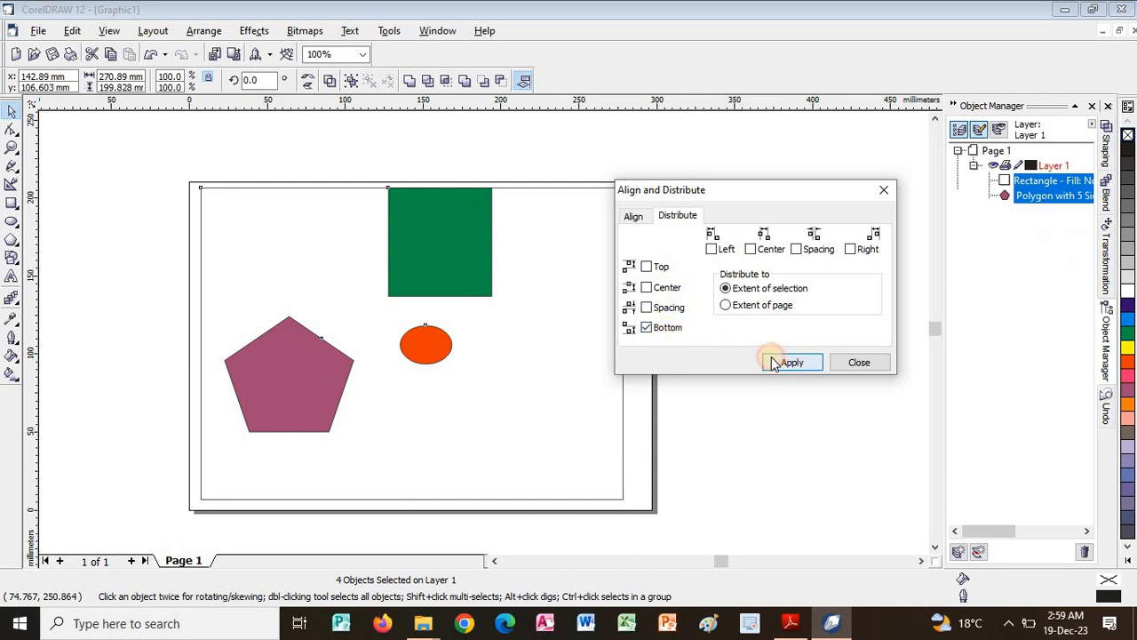
{"action": "key", "text": "ctrl+z"}
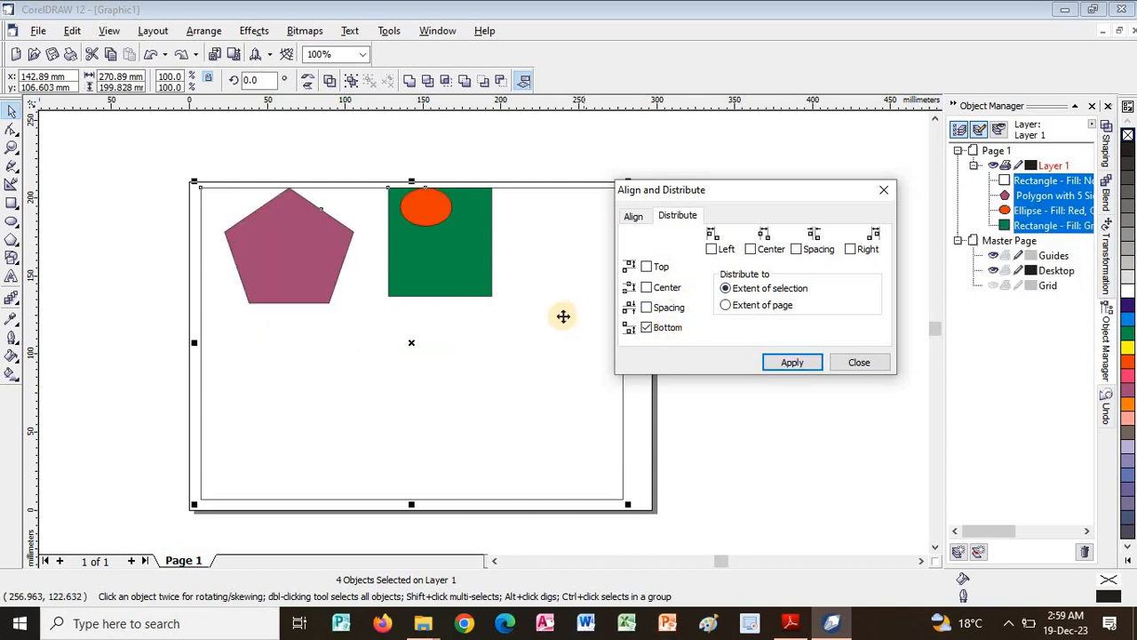
Undo the previous distribution, reapply Bottom within the extent of selection to the four objects, and undo it again.
{"action": "key", "text": "ctrl+shift+z"}
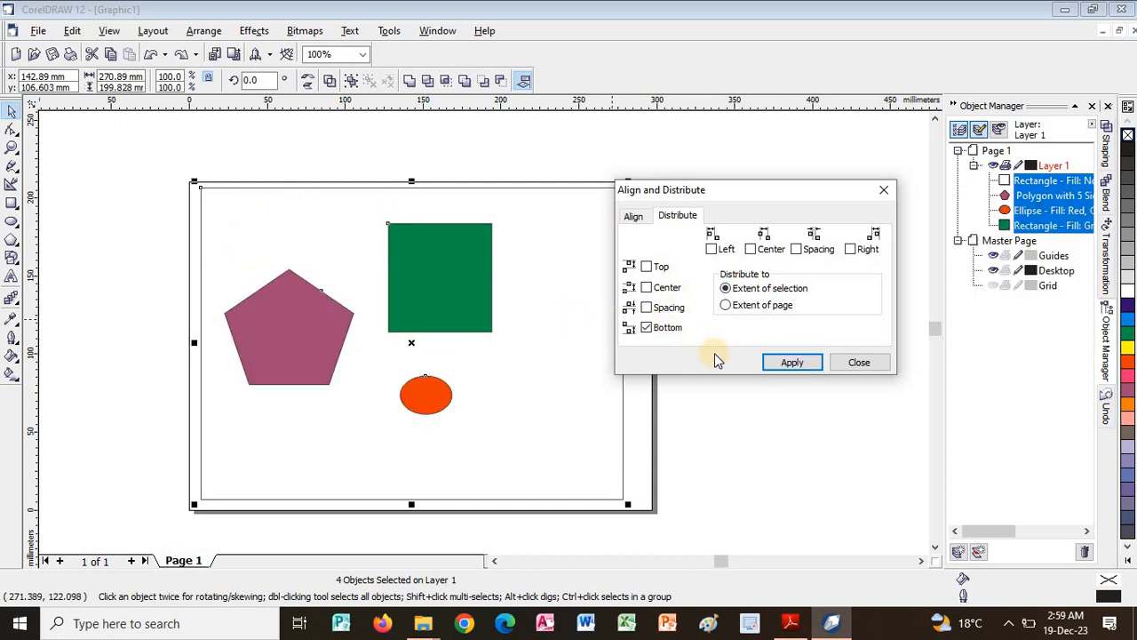
{"action": "left_click", "coordinate": [774, 362]}
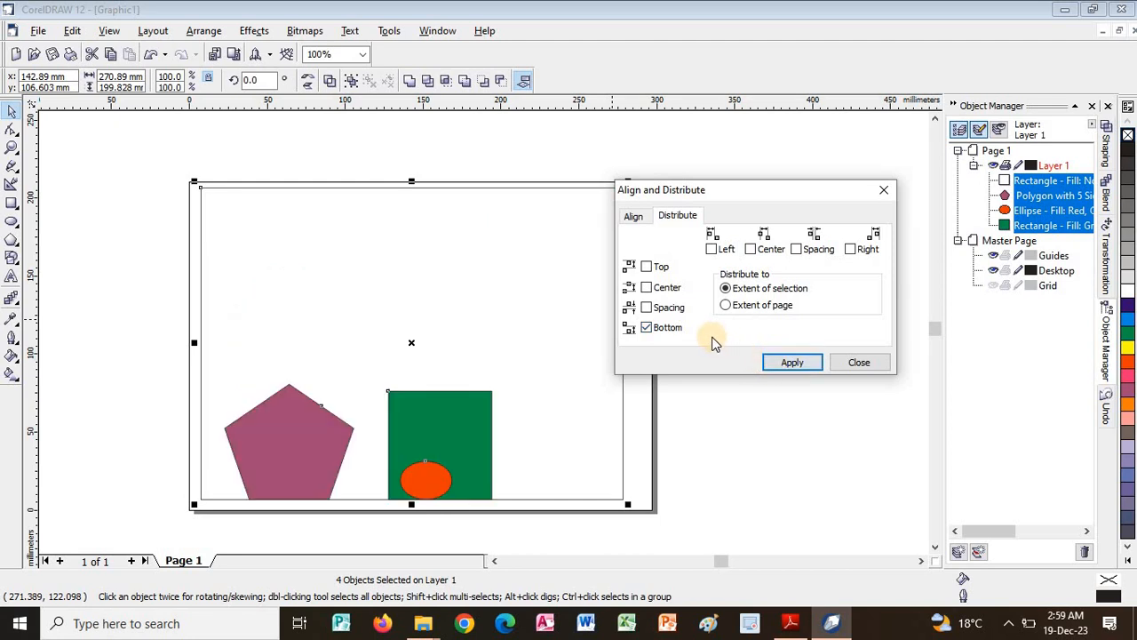
{"action": "key", "text": "ctrl+z"}
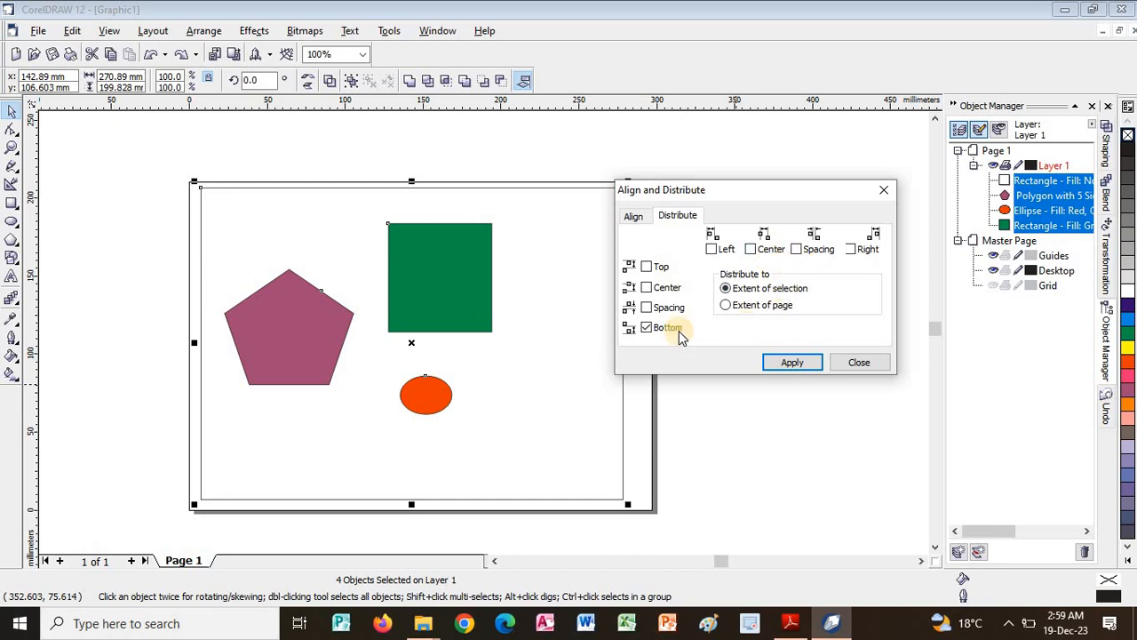
Try distributing the four selected objects by Bottom over the extent of page, and clear the Bottom option.
{"action": "left_click", "coordinate": [728, 305]}
{"action": "left_click", "coordinate": [782, 362]}
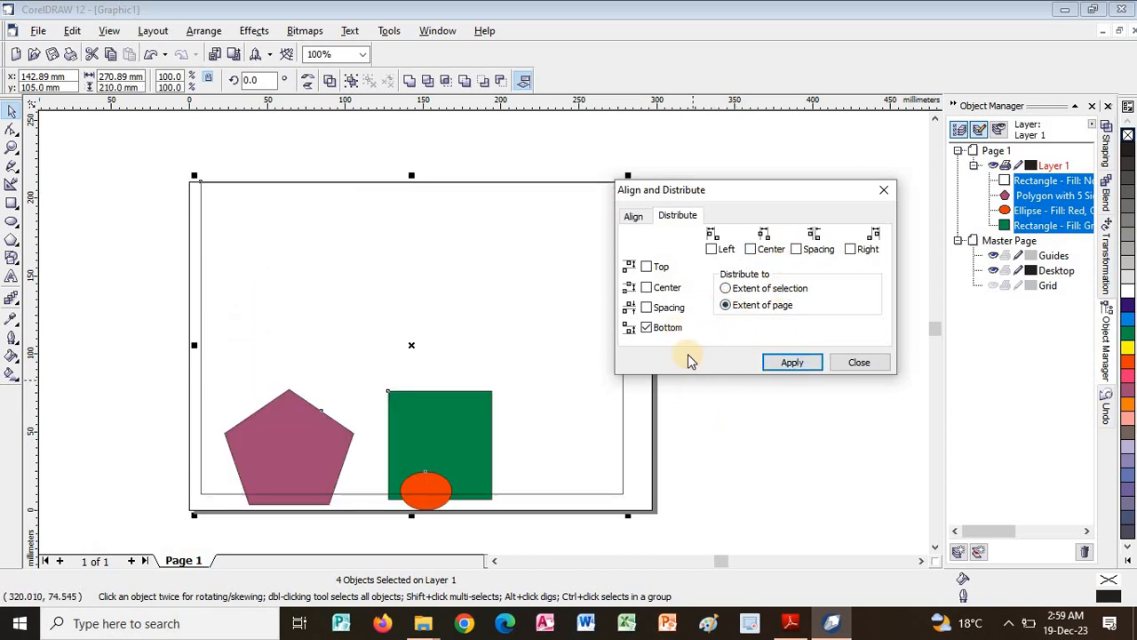
{"action": "left_click", "coordinate": [647, 327]}
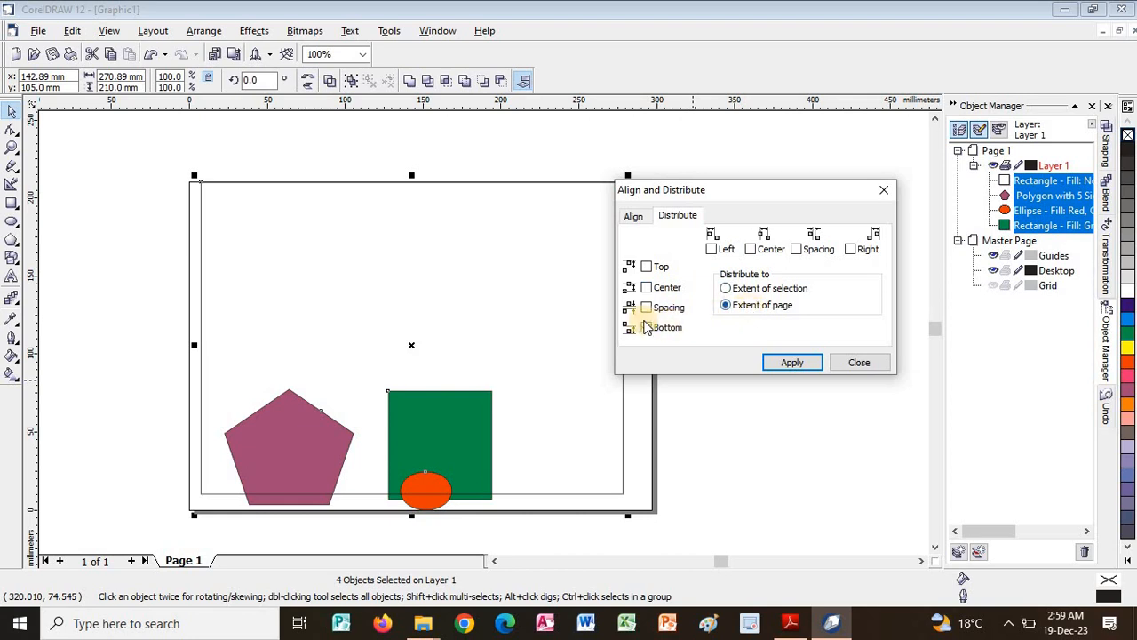
Switch to the PDF guide and read from Distribute Object Sets through Horizontal Distribution to the start of Group and Ungroup Objects.
{"action": "key", "text": "alt+Tab"}
{"action": "scroll", "coordinate": [643, 380], "scroll_direction": "down", "scroll_amount": 10}
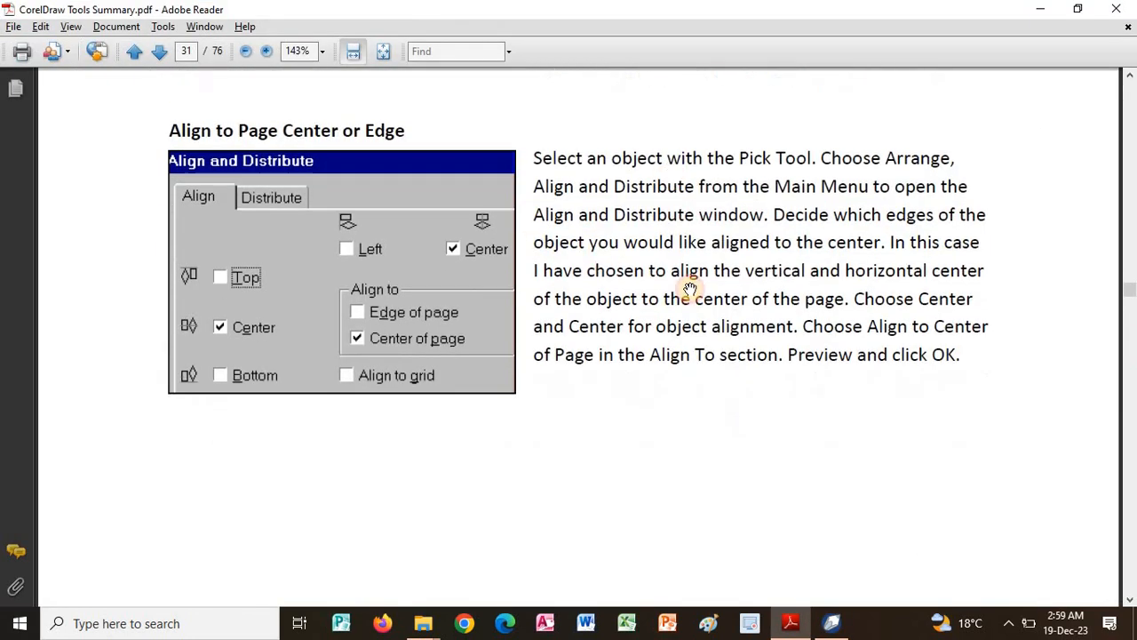
{"action": "scroll", "coordinate": [628, 439], "scroll_direction": "down", "scroll_amount": 6}
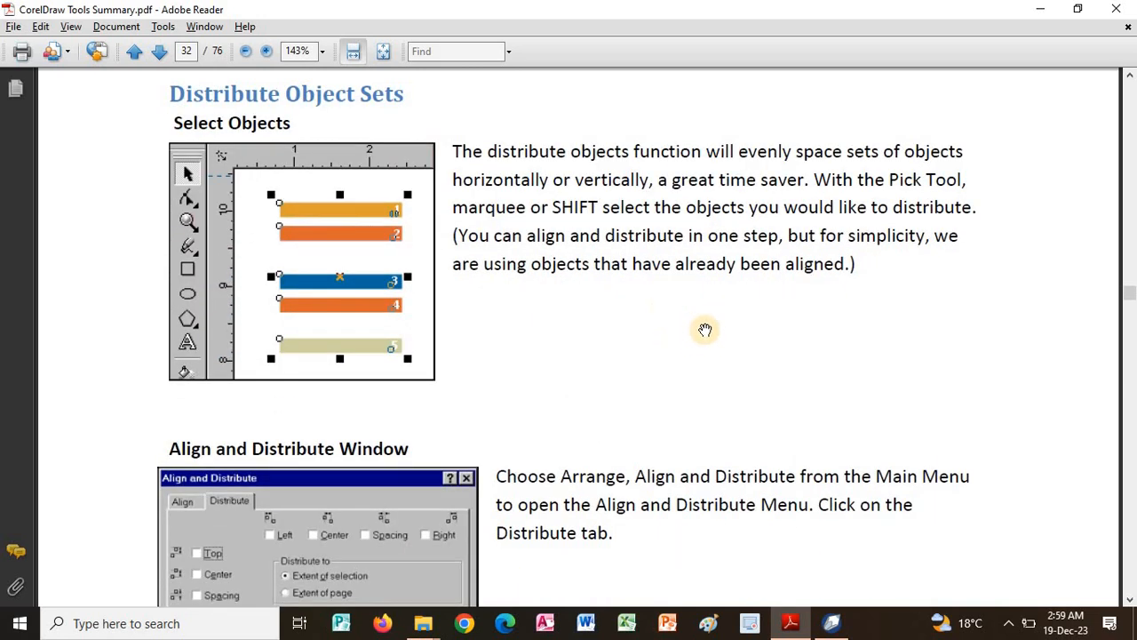
{"action": "scroll", "coordinate": [660, 337], "scroll_direction": "down", "scroll_amount": 6}
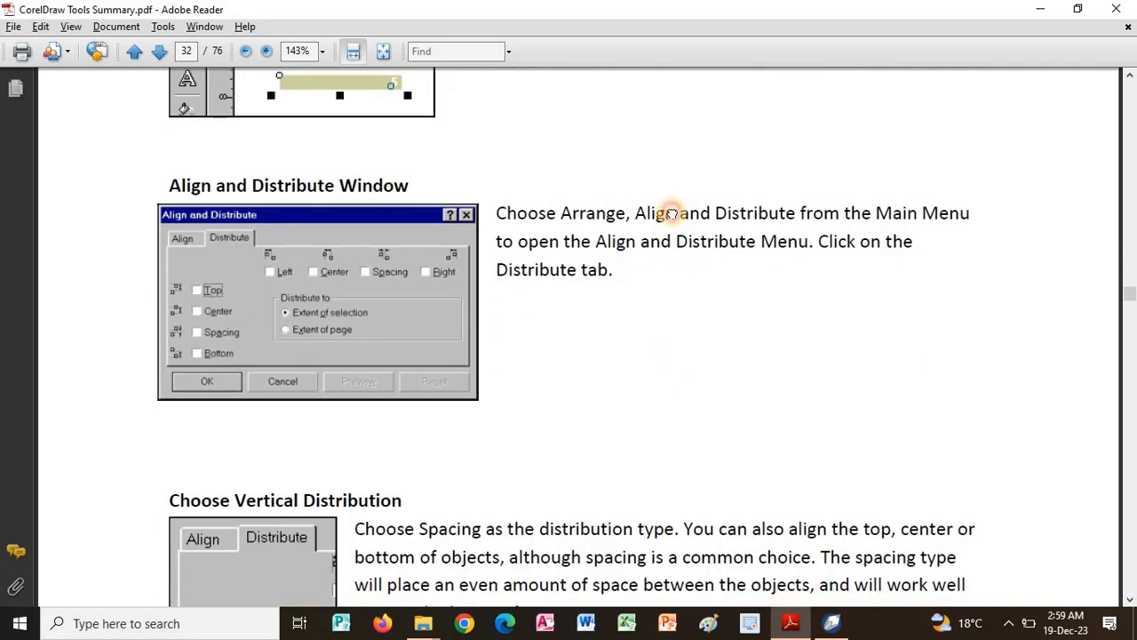
{"action": "scroll", "coordinate": [672, 459], "scroll_direction": "down", "scroll_amount": 12}
{"action": "scroll", "coordinate": [640, 315], "scroll_direction": "up", "scroll_amount": 2}
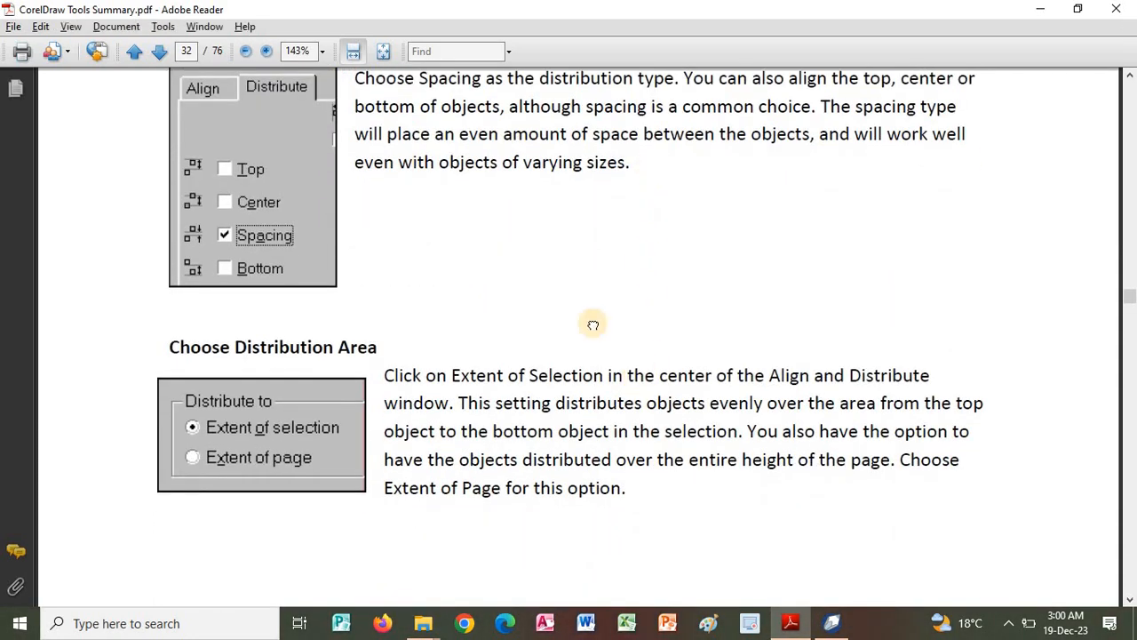
{"action": "scroll", "coordinate": [579, 325], "scroll_direction": "down", "scroll_amount": 6}
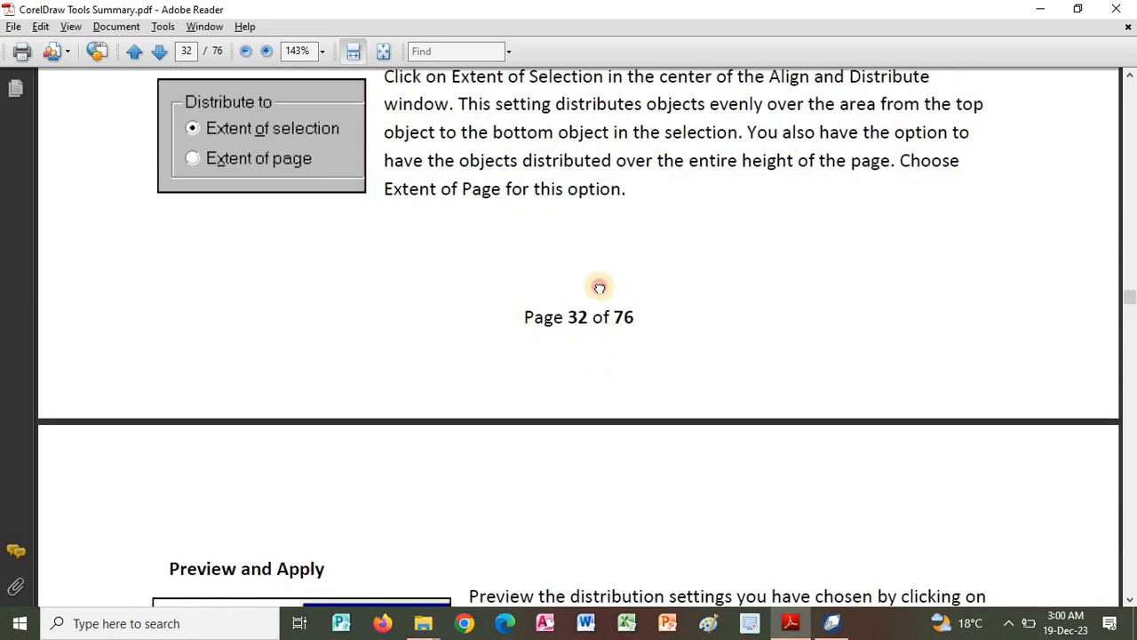
{"action": "scroll", "coordinate": [600, 287], "scroll_direction": "down", "scroll_amount": 12}
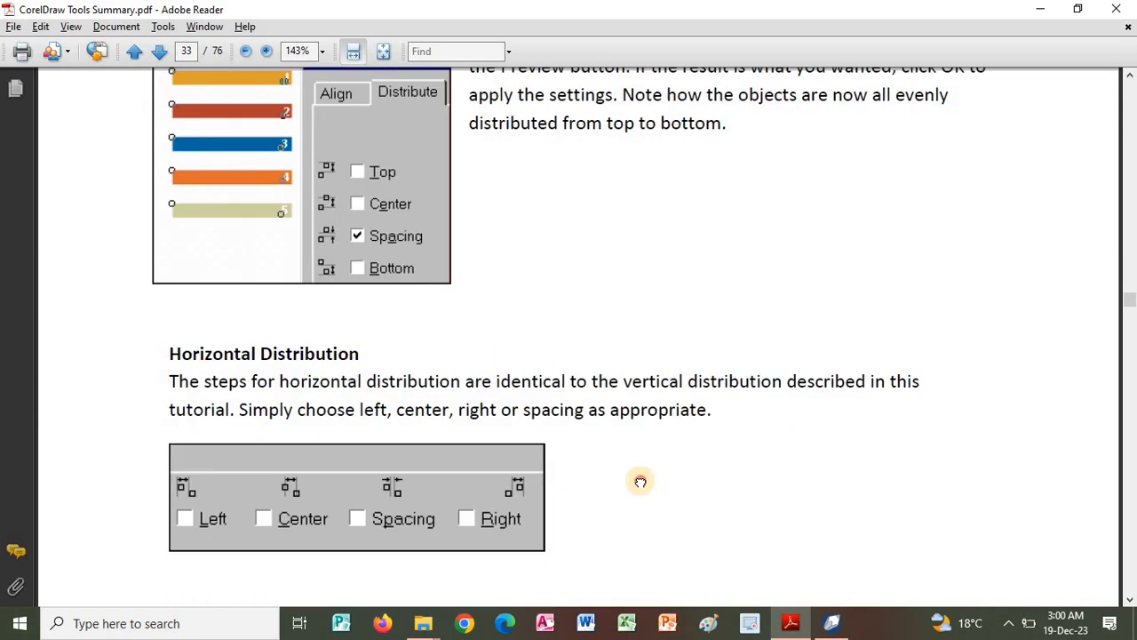
{"action": "scroll", "coordinate": [640, 481], "scroll_direction": "down", "scroll_amount": 12}
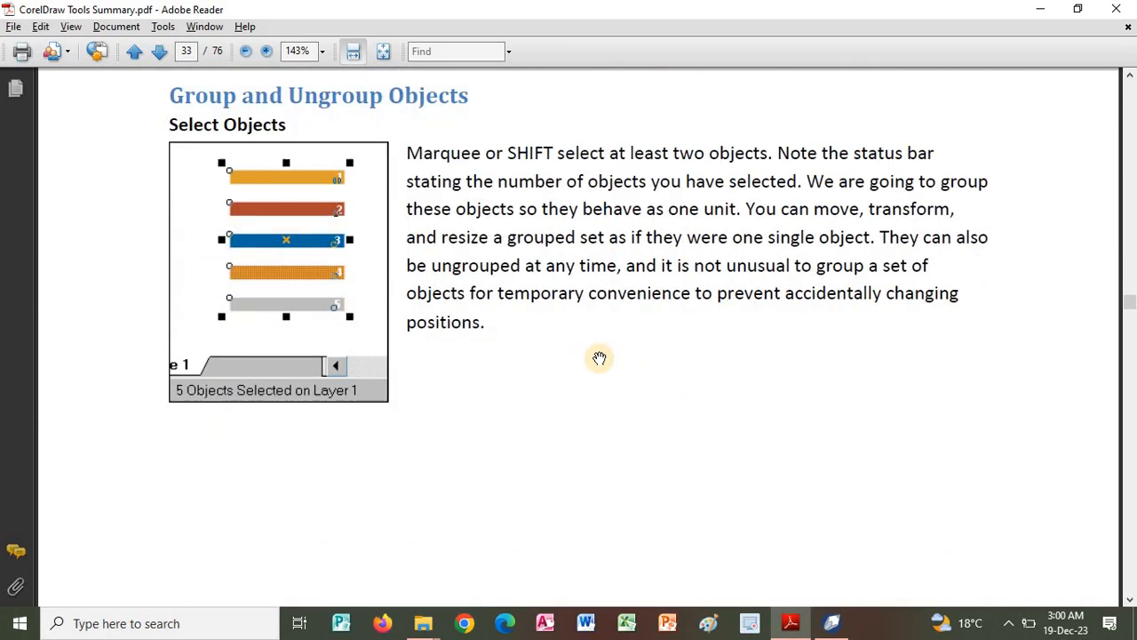
Switch to CorelDRAW and delete the large unfilled rectangle surrounding the other shapes.
{"action": "key", "text": "alt+Tab"}
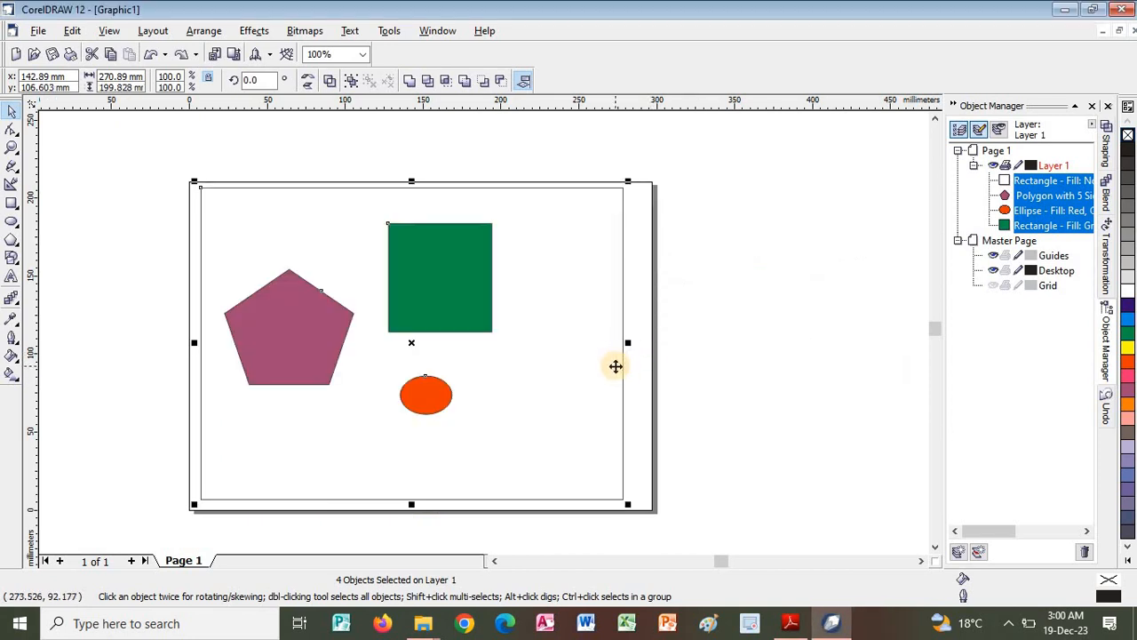
{"action": "left_click", "coordinate": [634, 381]}
{"action": "left_click", "coordinate": [624, 373]}
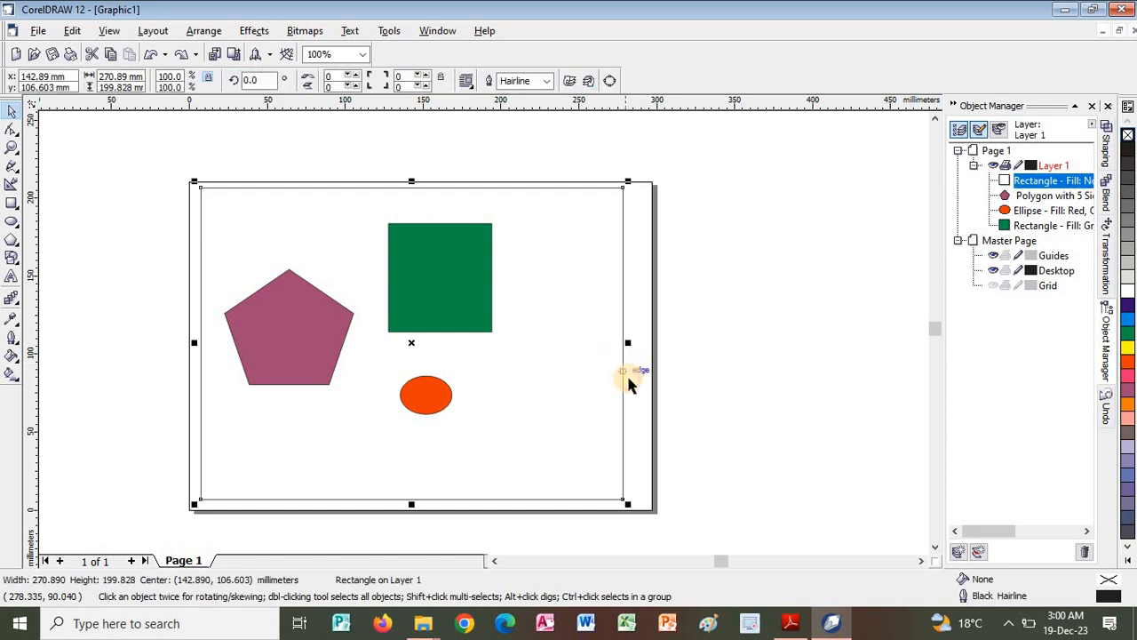
{"action": "key", "text": "Delete"}
Group the pentagon, green square and ellipse, and move the group about 33 mm right and 3 mm down.
{"action": "left_click", "coordinate": [472, 324]}
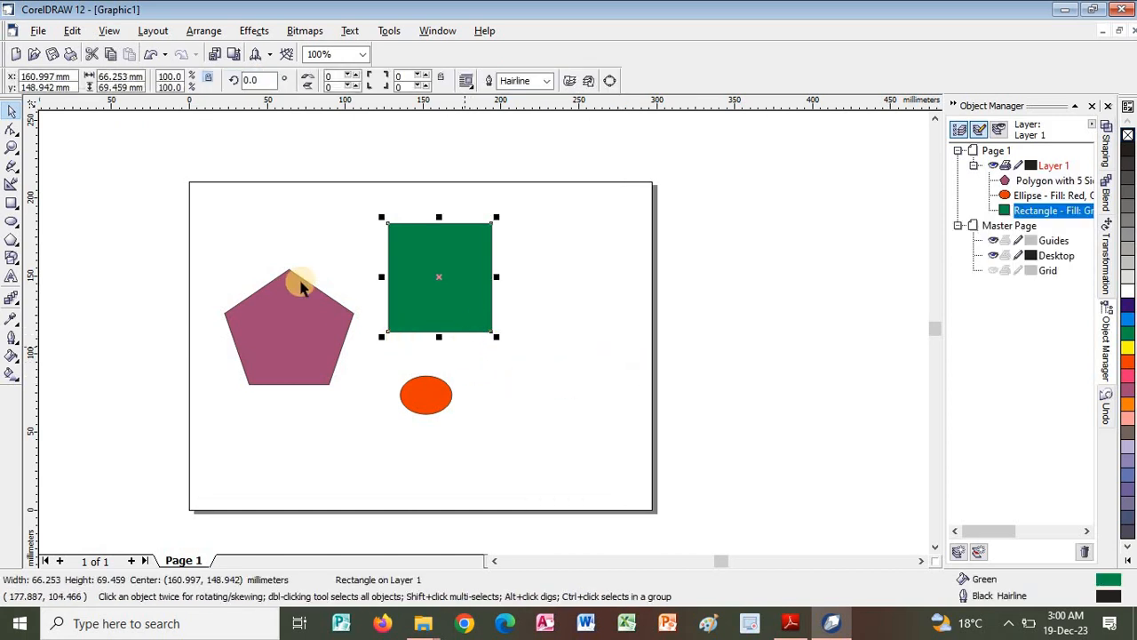
{"action": "left_click_drag", "start_coordinate": [220, 195], "coordinate": [468, 435]}
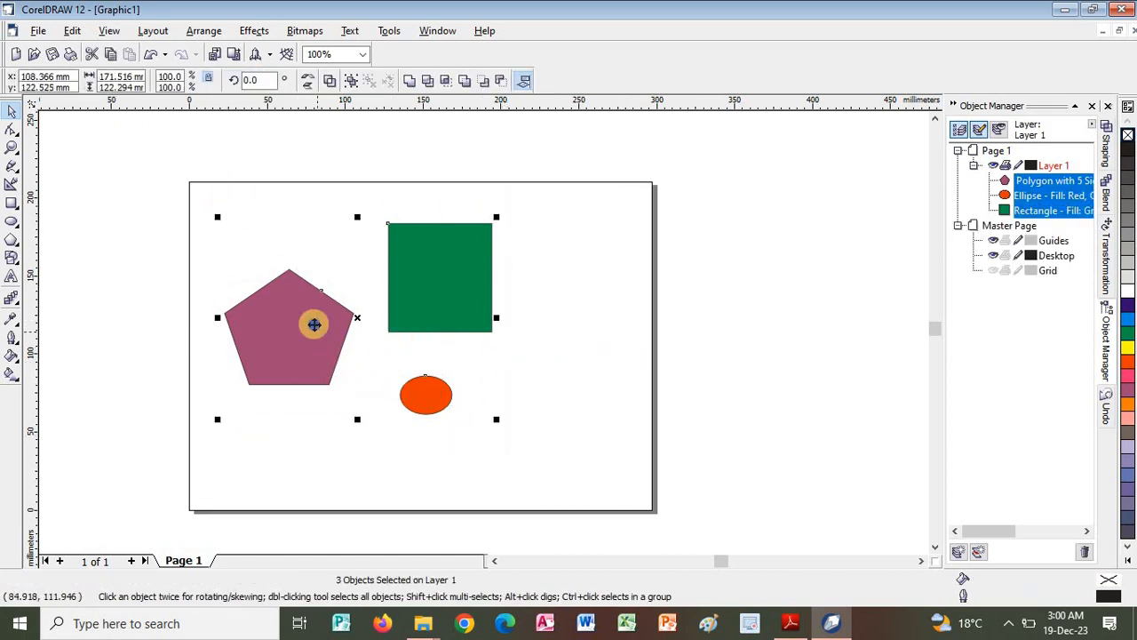
{"action": "right_click", "coordinate": [311, 323]}
{"action": "left_click", "coordinate": [351, 380]}
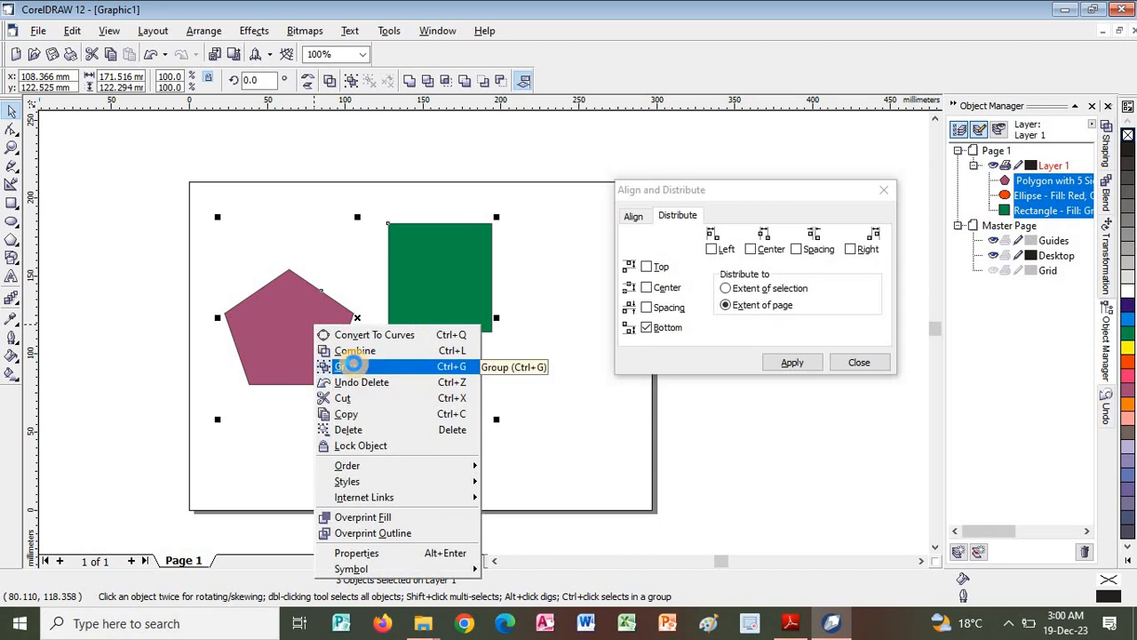
{"action": "left_click", "coordinate": [351, 363]}
{"action": "left_click_drag", "start_coordinate": [317, 339], "coordinate": [372, 360]}
Switch to the PDF guide and read the Group Selection and Confirm Group Action sections.
{"action": "key", "text": "alt+Tab"}
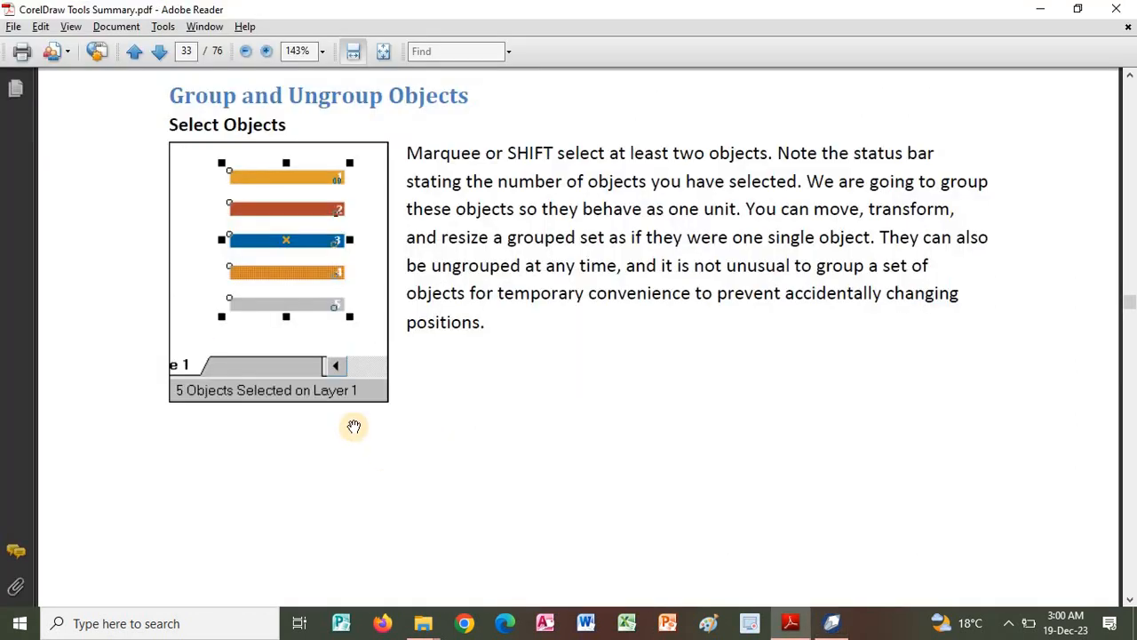
{"action": "scroll", "coordinate": [479, 272], "scroll_direction": "down", "scroll_amount": 8}
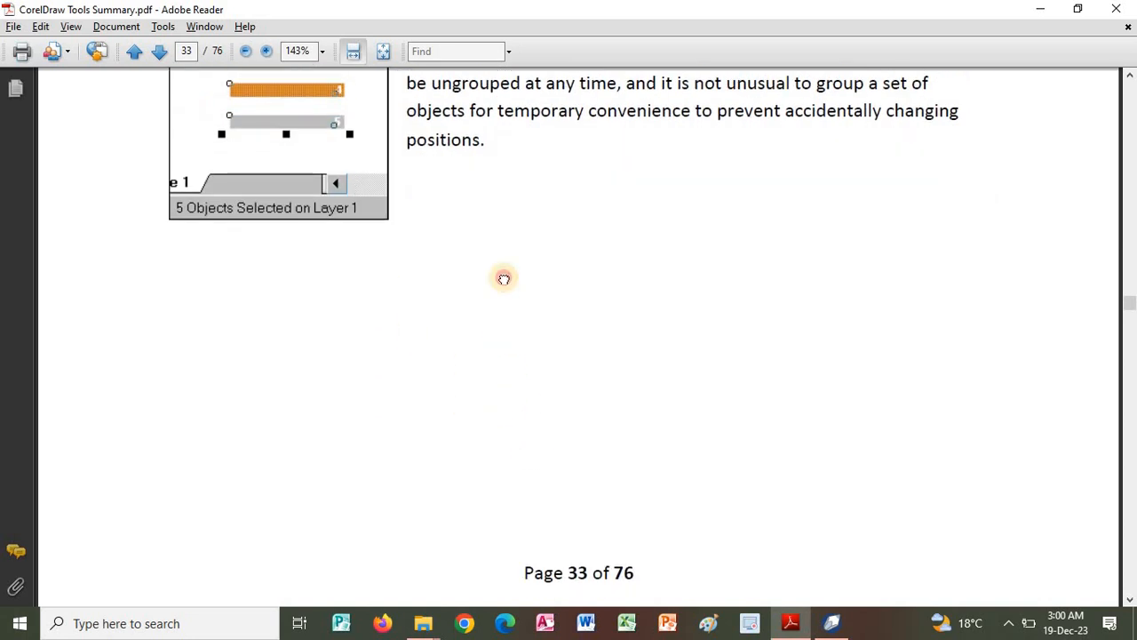
{"action": "scroll", "coordinate": [536, 485], "scroll_direction": "down", "scroll_amount": 10}
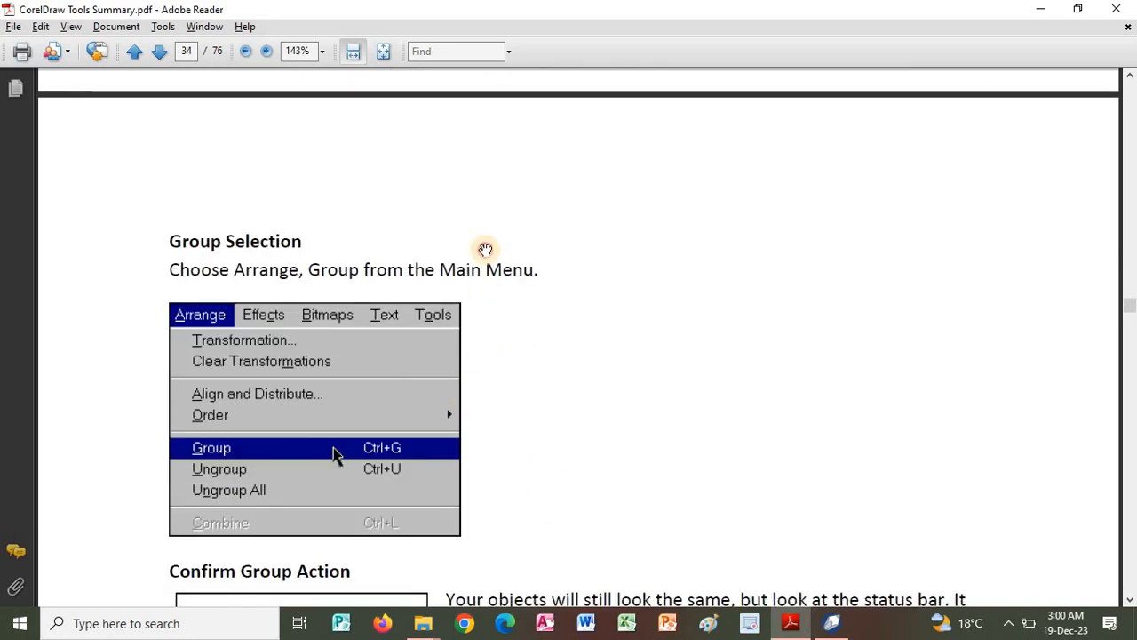
{"action": "scroll", "coordinate": [528, 400], "scroll_direction": "down", "scroll_amount": 3}
{"action": "scroll", "coordinate": [416, 322], "scroll_direction": "up", "scroll_amount": 1}
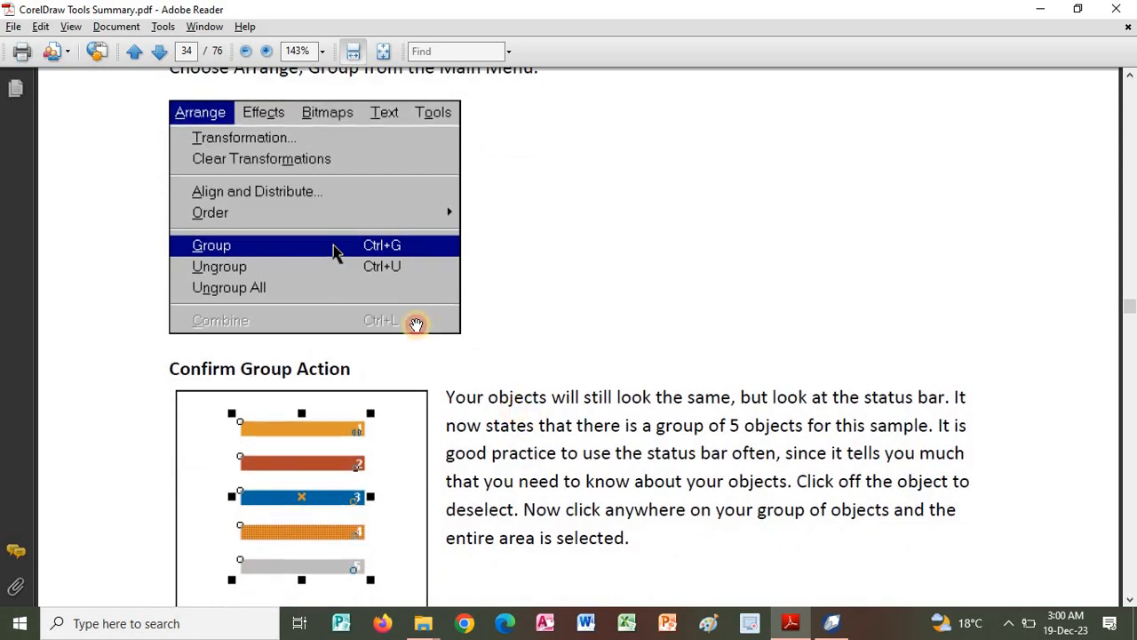
{"action": "scroll", "coordinate": [336, 252], "scroll_direction": "up", "scroll_amount": 1}
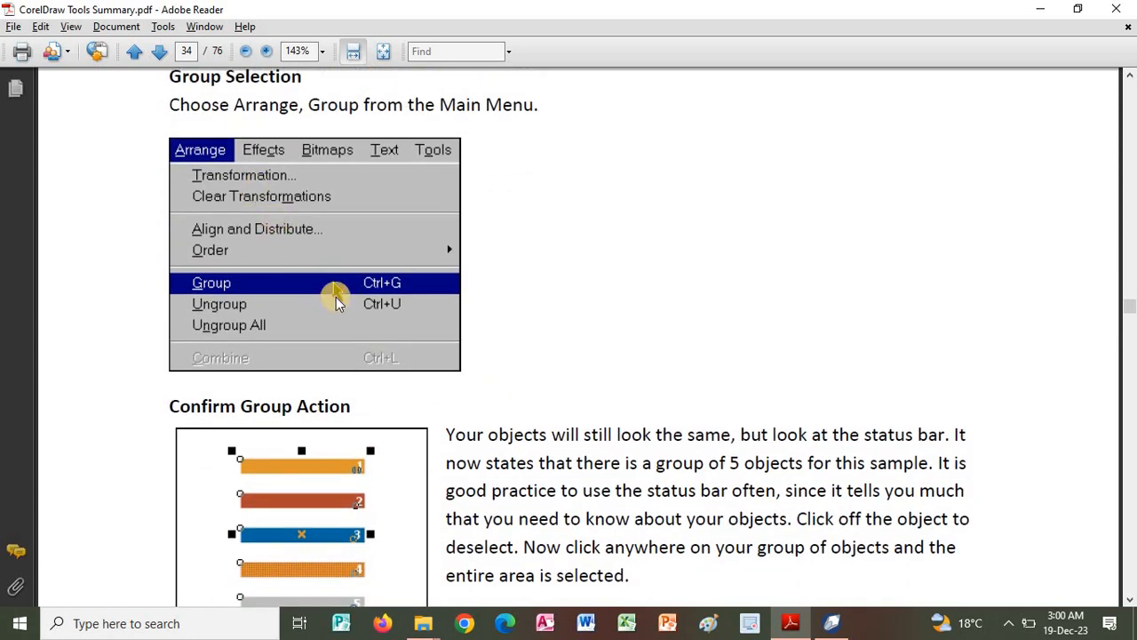
Switch to CorelDRAW, close the Align and Distribute dialog, and undo the group's move.
{"action": "key", "text": "alt+Tab"}
{"action": "left_click", "coordinate": [199, 34]}
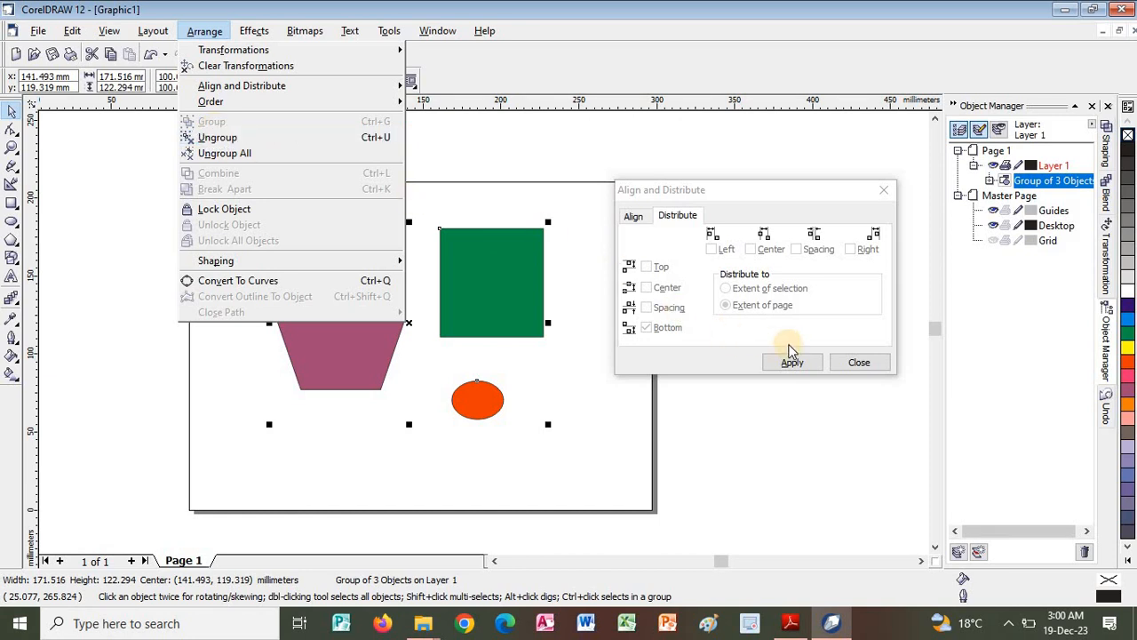
{"action": "left_click", "coordinate": [844, 364]}
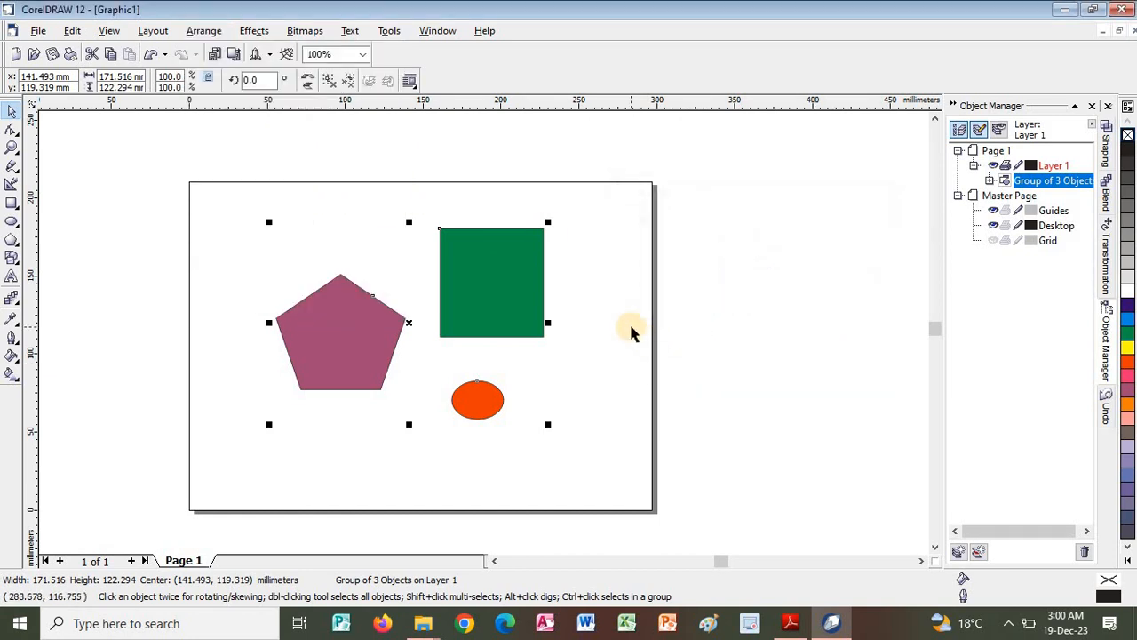
{"action": "key", "text": "ctrl+z"}
{"action": "key", "text": "ctrl+z"}
Reselect the group of three shapes and split it into separate objects with Ungroup All.
{"action": "left_click", "coordinate": [483, 302]}
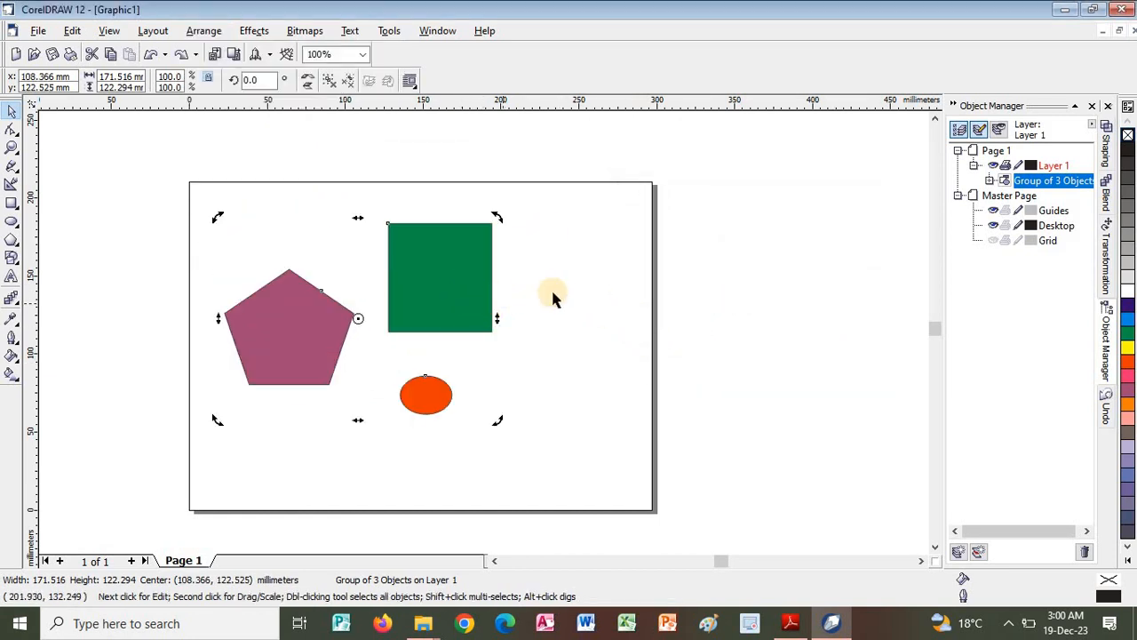
{"action": "left_click", "coordinate": [551, 298]}
{"action": "left_click", "coordinate": [463, 306]}
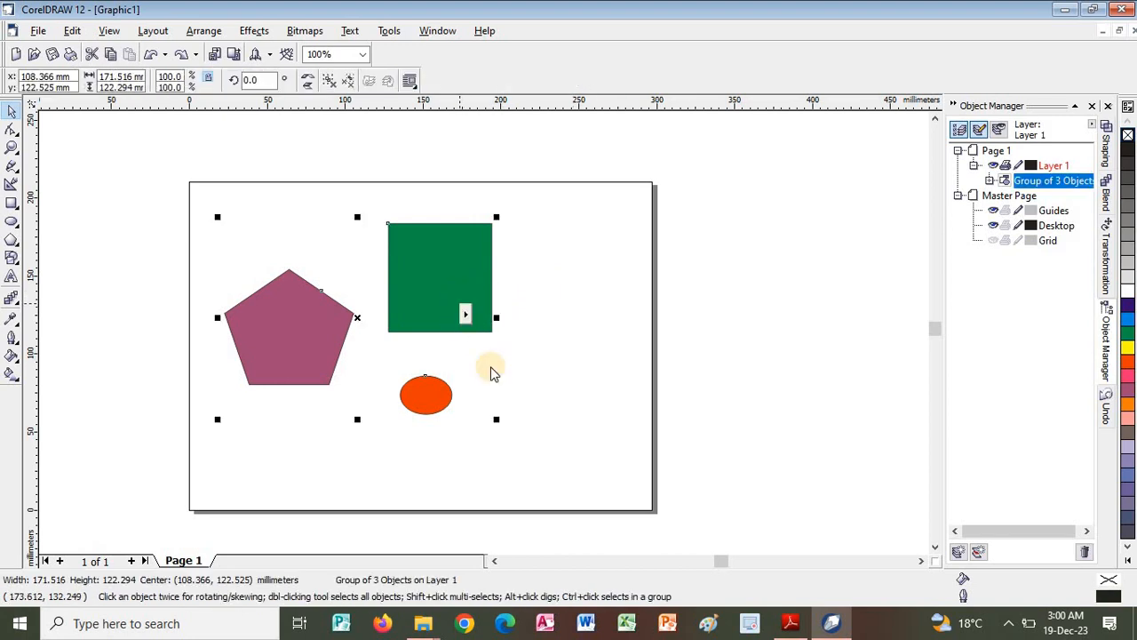
{"action": "right_click", "coordinate": [460, 304]}
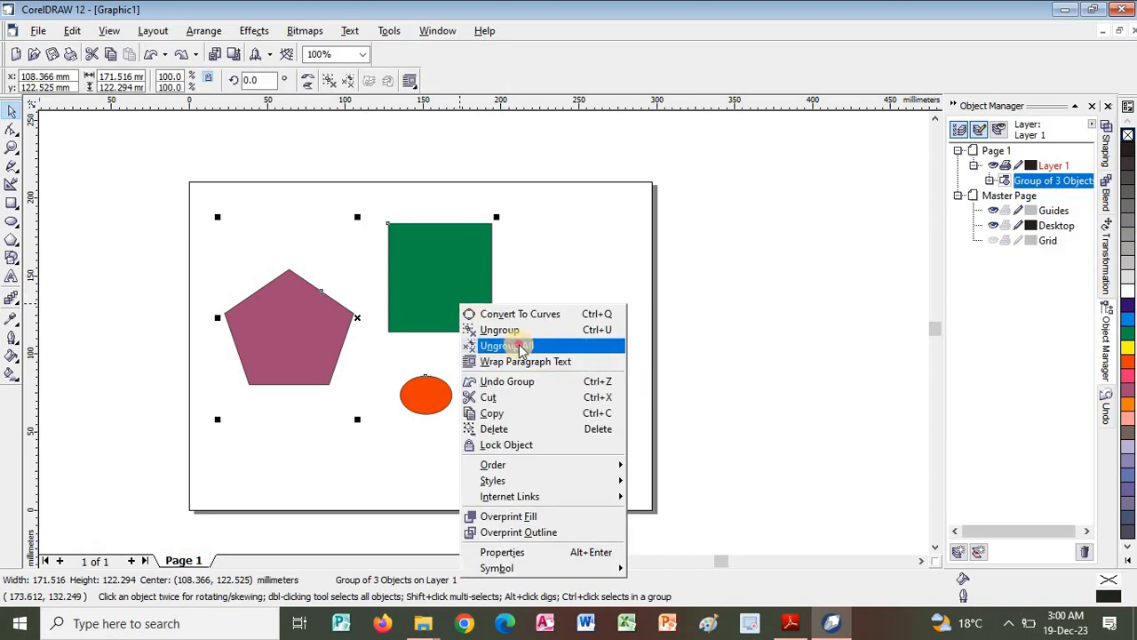
{"action": "left_click", "coordinate": [513, 345]}
{"action": "left_click", "coordinate": [627, 356]}
Select the pentagon, green square and ellipse together and look at the grouping commands available for them.
{"action": "left_click_drag", "start_coordinate": [202, 178], "coordinate": [520, 450]}
{"action": "right_click", "coordinate": [309, 287]}
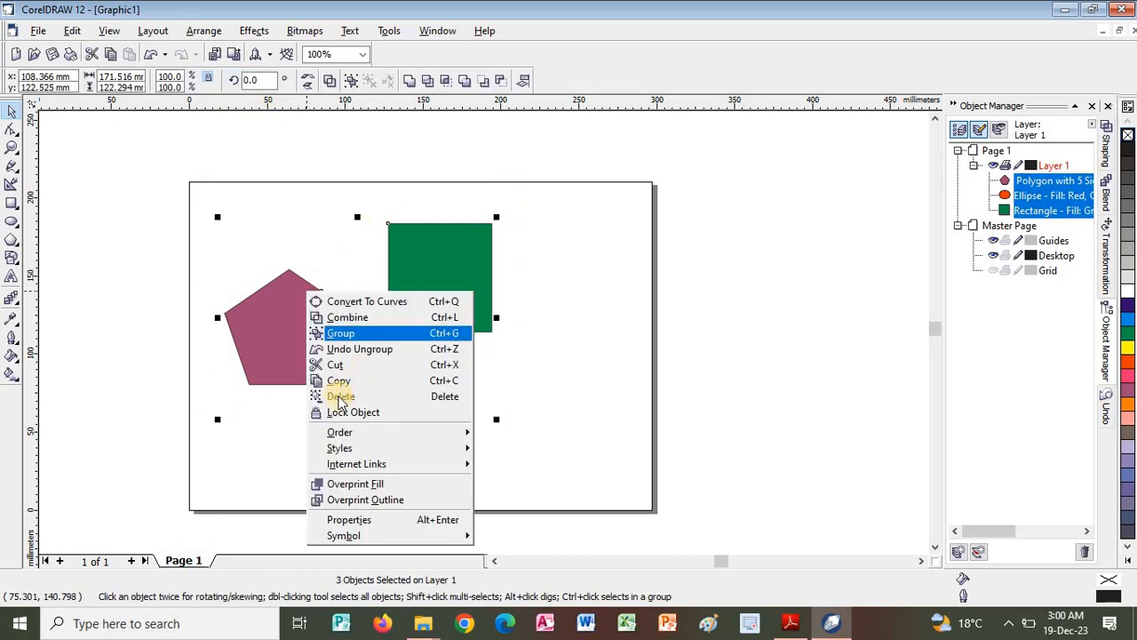
{"action": "left_click", "coordinate": [203, 32]}
{"action": "left_click", "coordinate": [204, 34]}
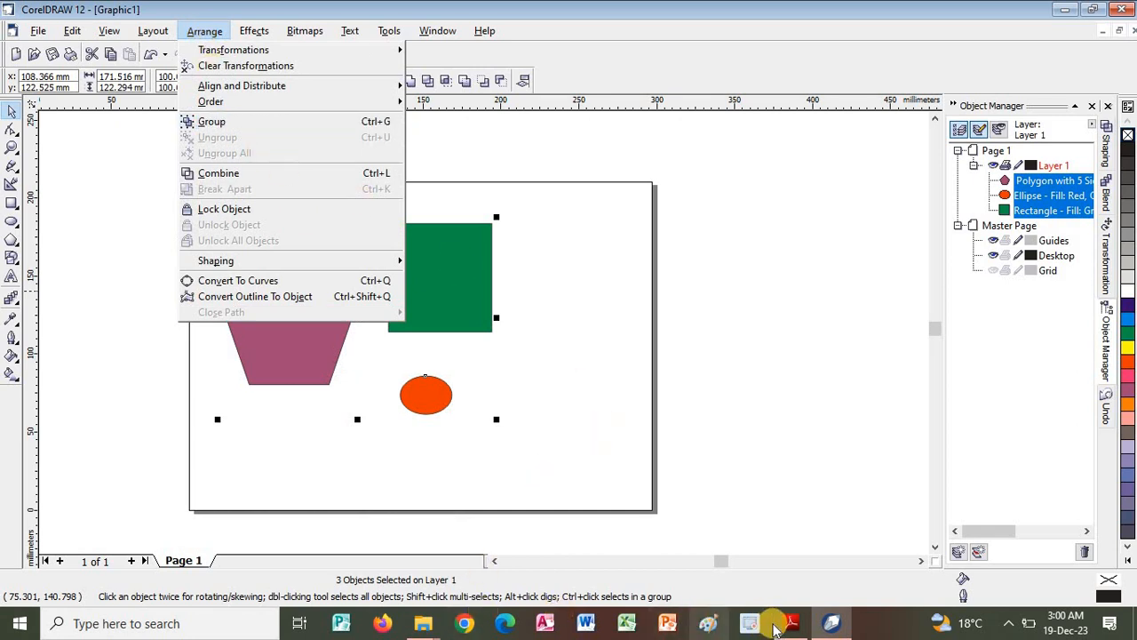
Switch to the PDF guide and read the Confirm Group Action and Modify Group sections.
{"action": "left_click", "coordinate": [790, 623]}
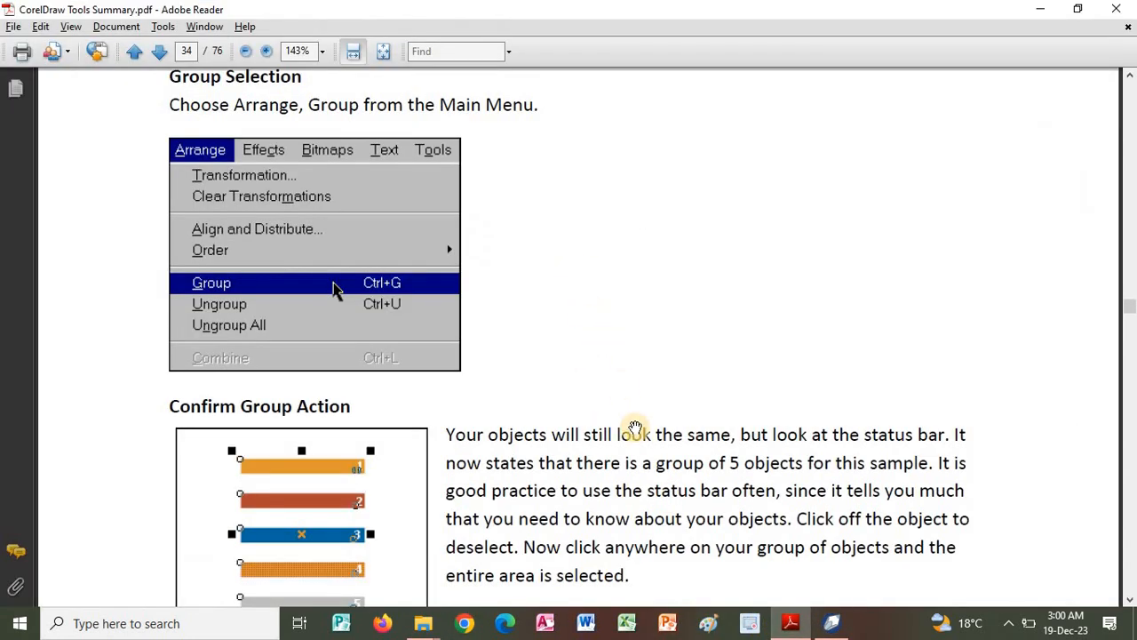
{"action": "scroll", "coordinate": [613, 447], "scroll_direction": "down", "scroll_amount": 4}
{"action": "scroll", "coordinate": [634, 294], "scroll_direction": "down", "scroll_amount": 5}
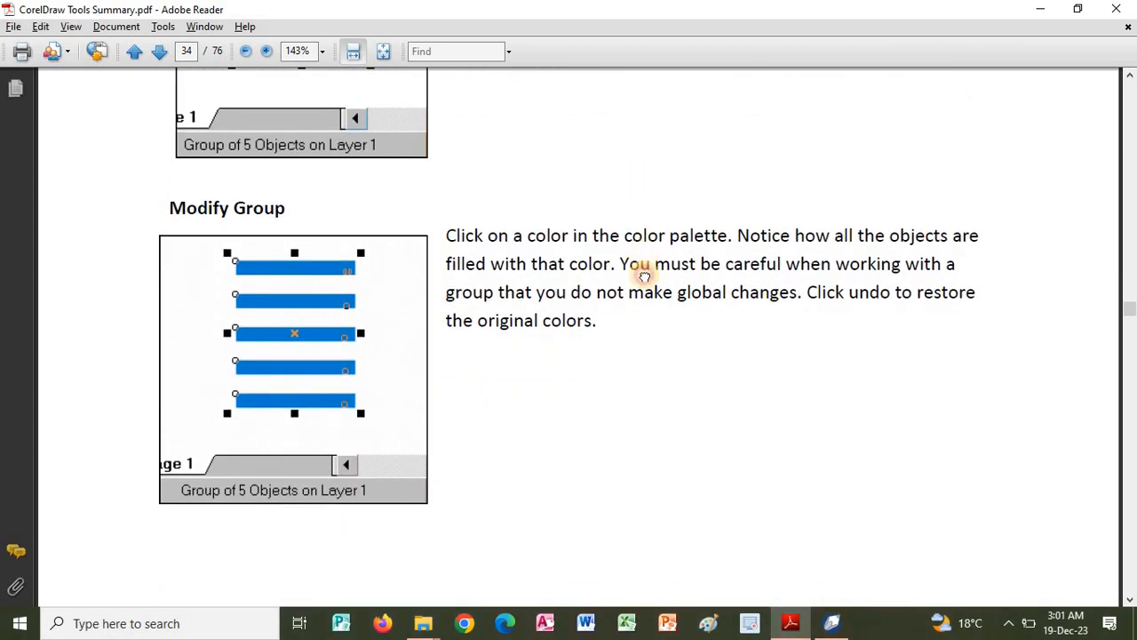
{"action": "scroll", "coordinate": [651, 337], "scroll_direction": "up", "scroll_amount": 2}
{"action": "scroll", "coordinate": [604, 386], "scroll_direction": "down", "scroll_amount": 2}
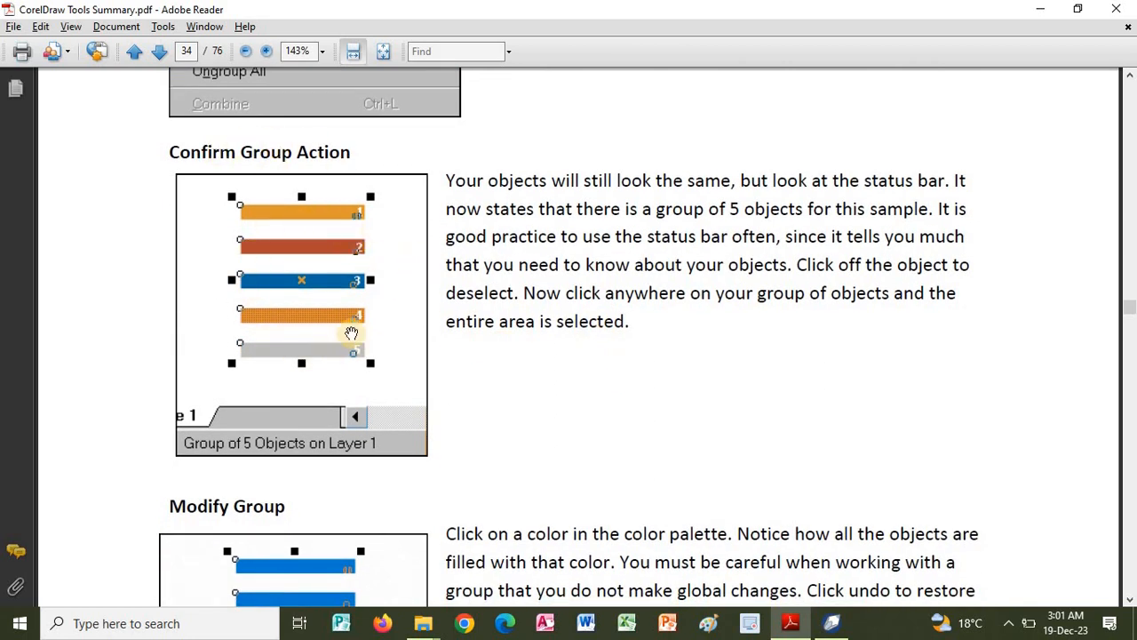
{"action": "scroll", "coordinate": [708, 347], "scroll_direction": "down", "scroll_amount": 6}
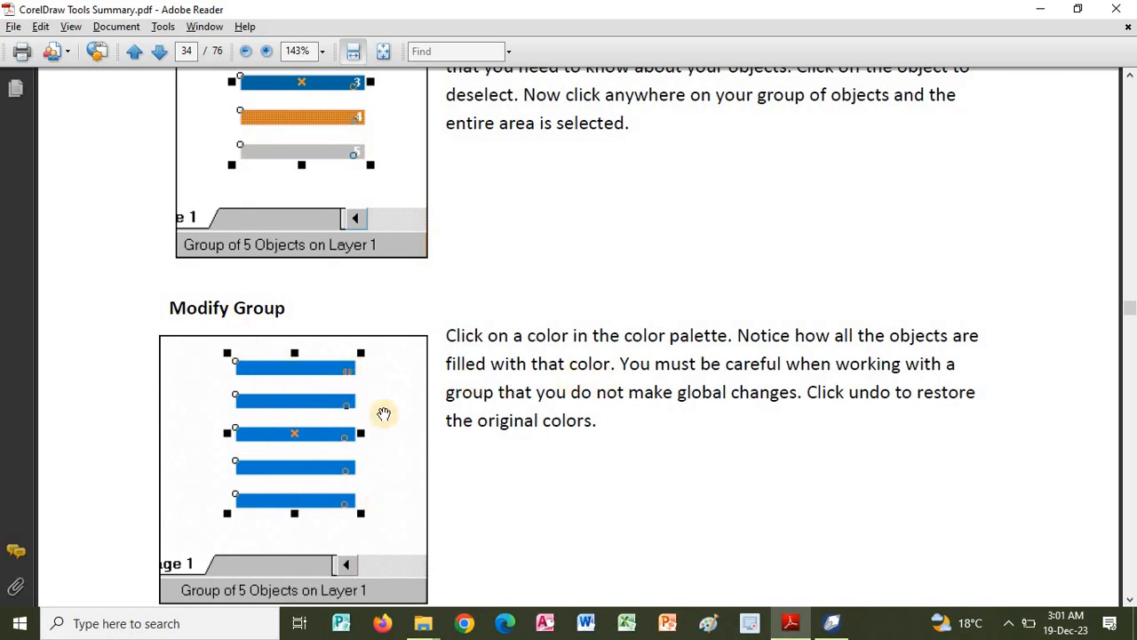
{"action": "scroll", "coordinate": [571, 421], "scroll_direction": "down", "scroll_amount": 7}
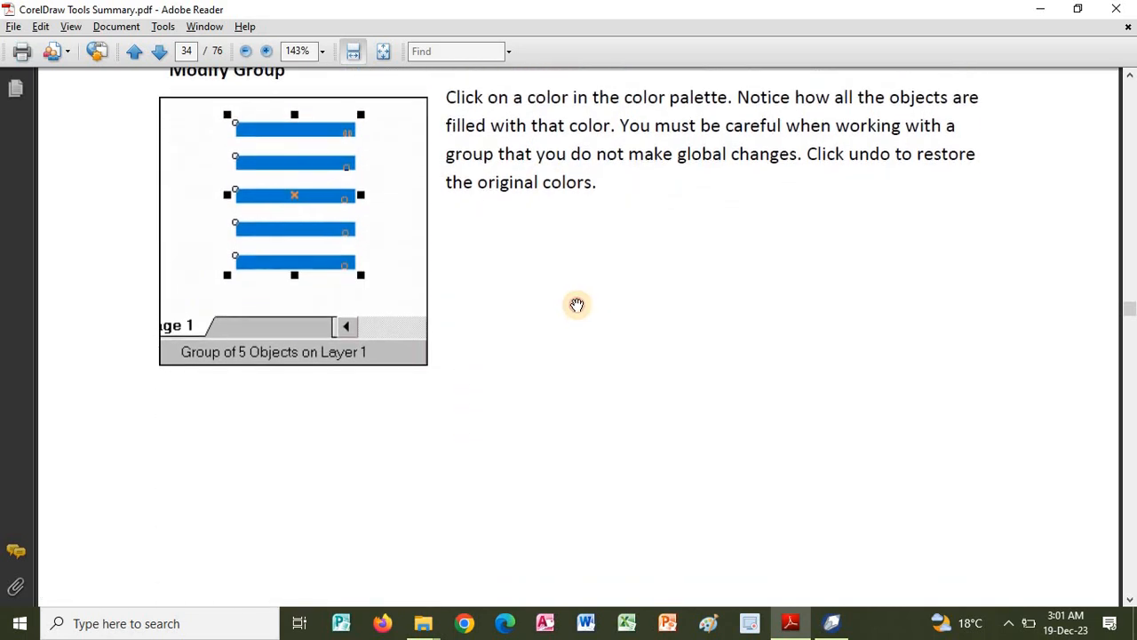
{"action": "scroll", "coordinate": [576, 304], "scroll_direction": "down", "scroll_amount": 7}
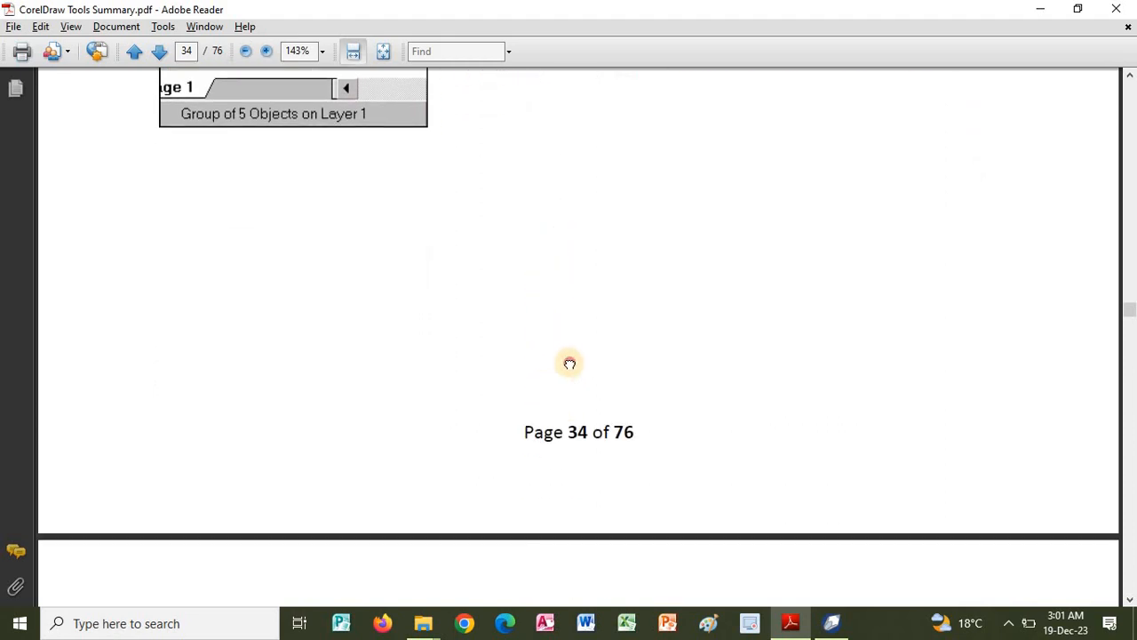
Read the Select One Object in Group section of the PDF guide and switch to CorelDRAW.
{"action": "scroll", "coordinate": [569, 363], "scroll_direction": "down", "scroll_amount": 13}
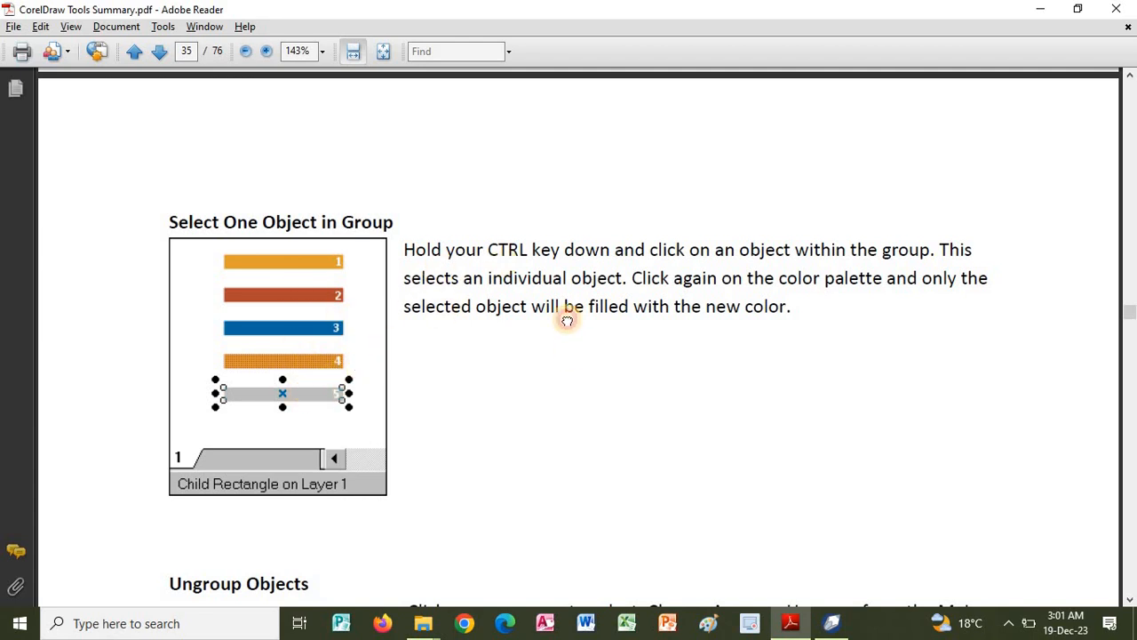
{"action": "scroll", "coordinate": [569, 320], "scroll_direction": "down", "scroll_amount": 2}
{"action": "key", "text": "alt+Tab"}
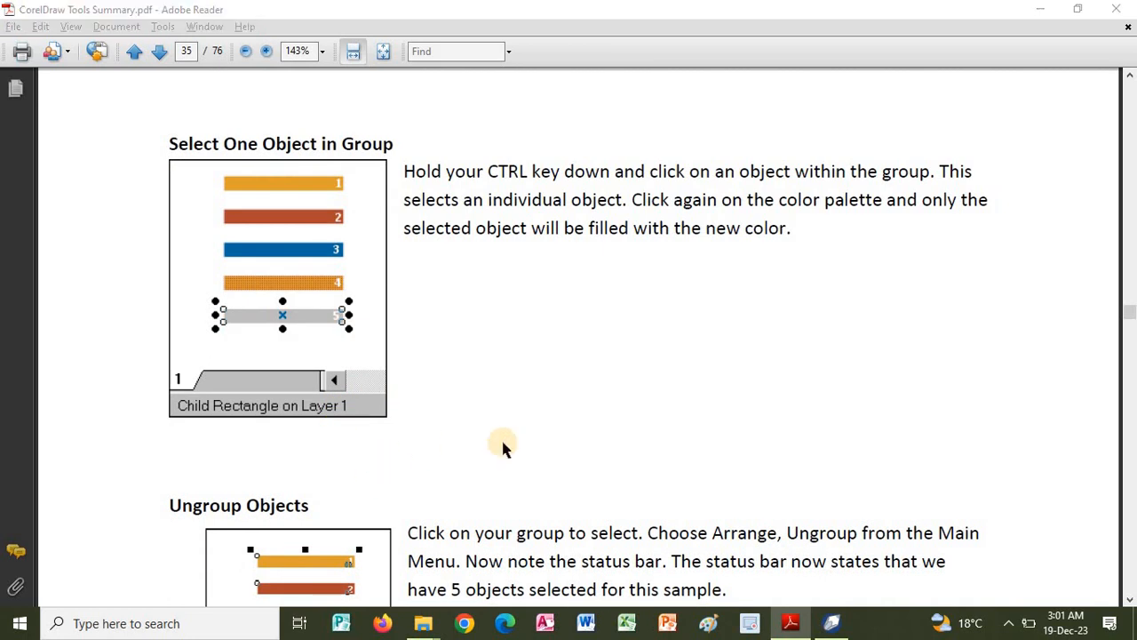
Group the pentagon, green square and ellipse, and select only the green square inside the group.
{"action": "right_click", "coordinate": [428, 296]}
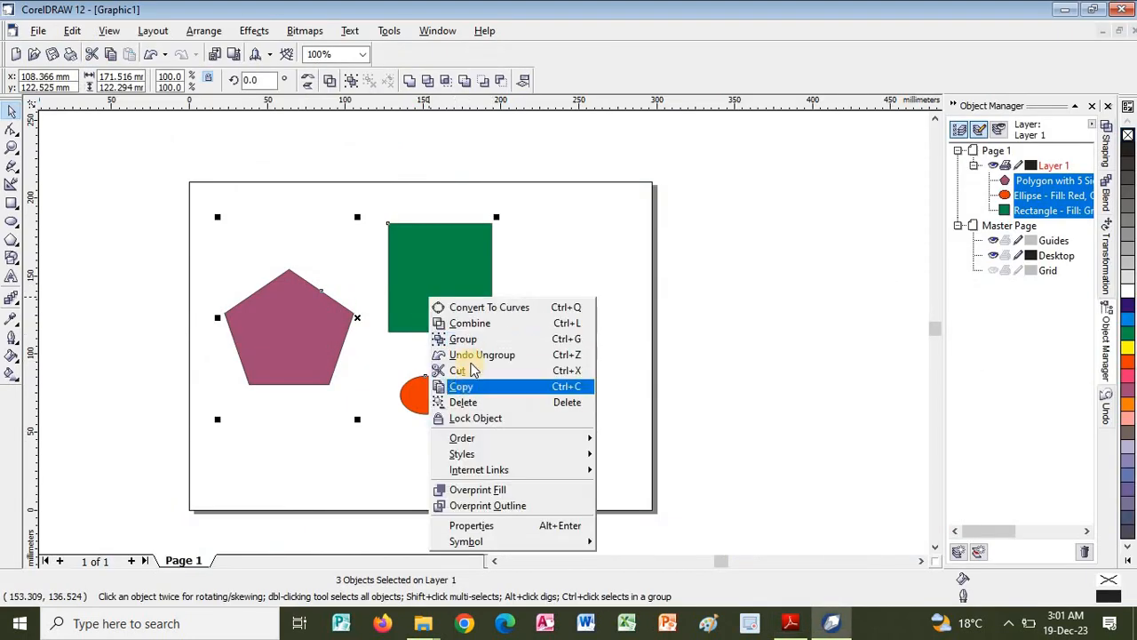
{"action": "left_click", "coordinate": [460, 335]}
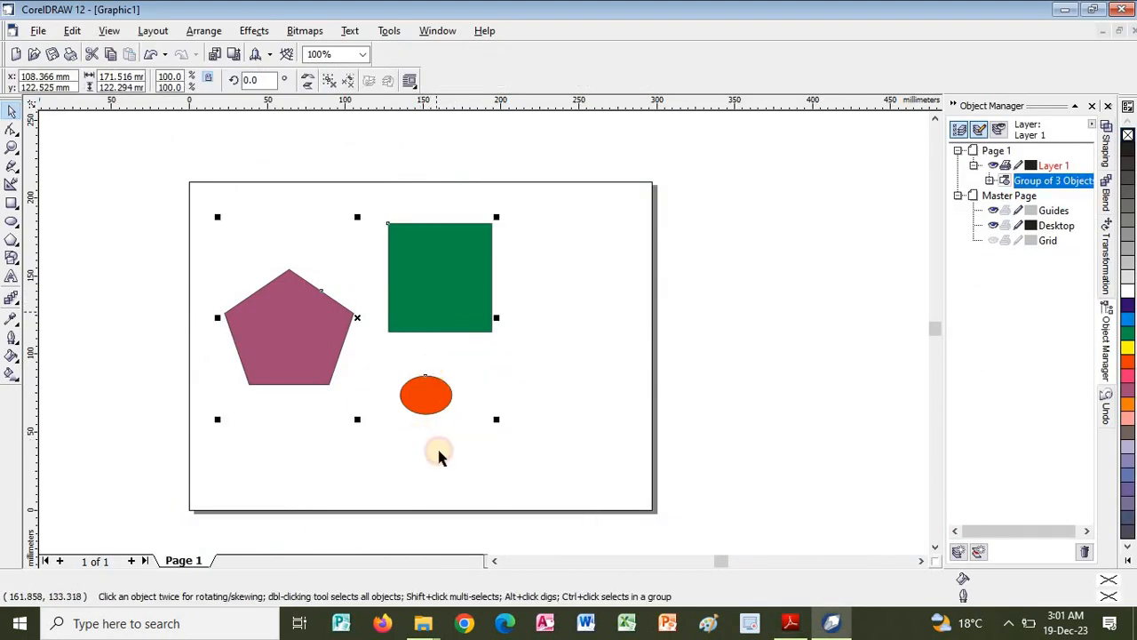
{"action": "left_click", "coordinate": [444, 322], "text": "ctrl"}
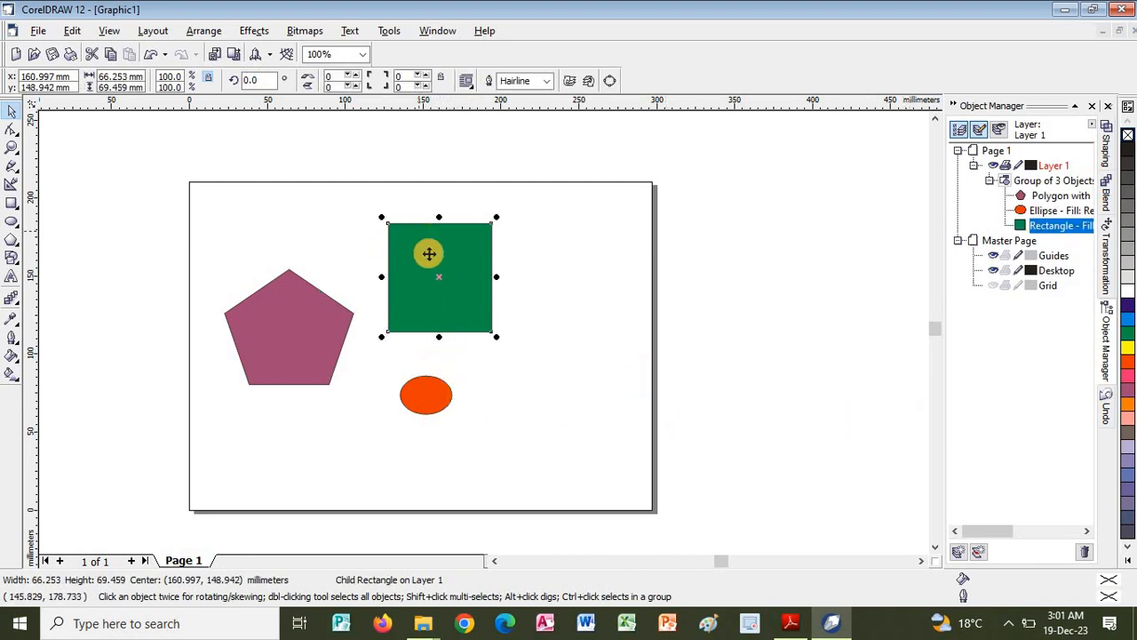
{"action": "left_click", "coordinate": [429, 254]}
Switch to the PDF guide and read the Ungroup Objects and Multiple Groups sections.
{"action": "key", "text": "alt+Tab"}
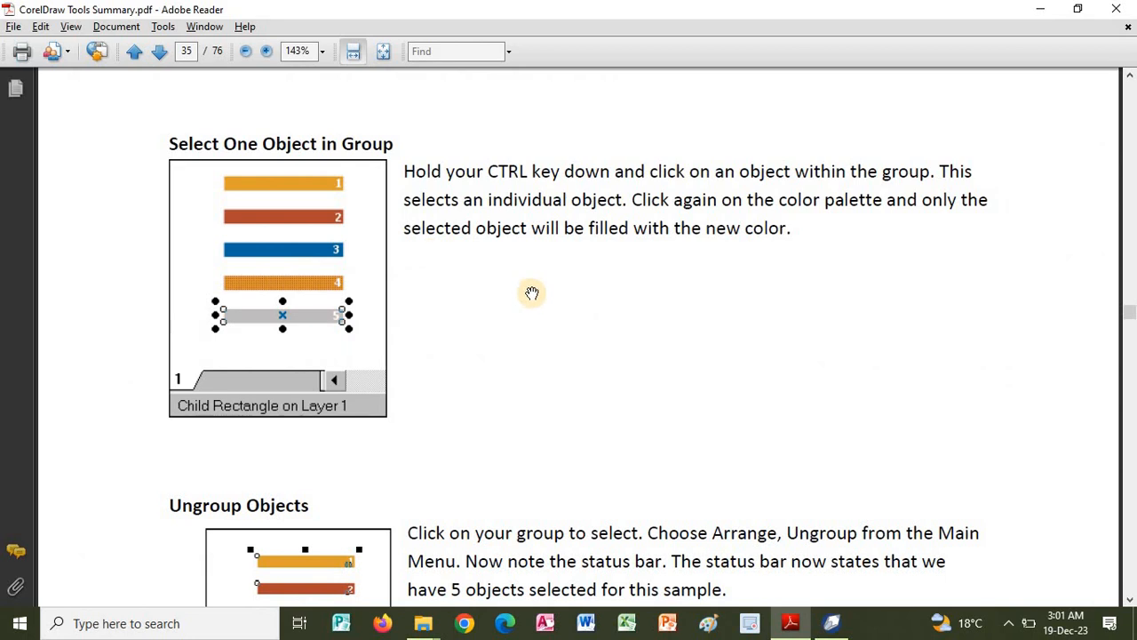
{"action": "scroll", "coordinate": [613, 337], "scroll_direction": "down", "scroll_amount": 6}
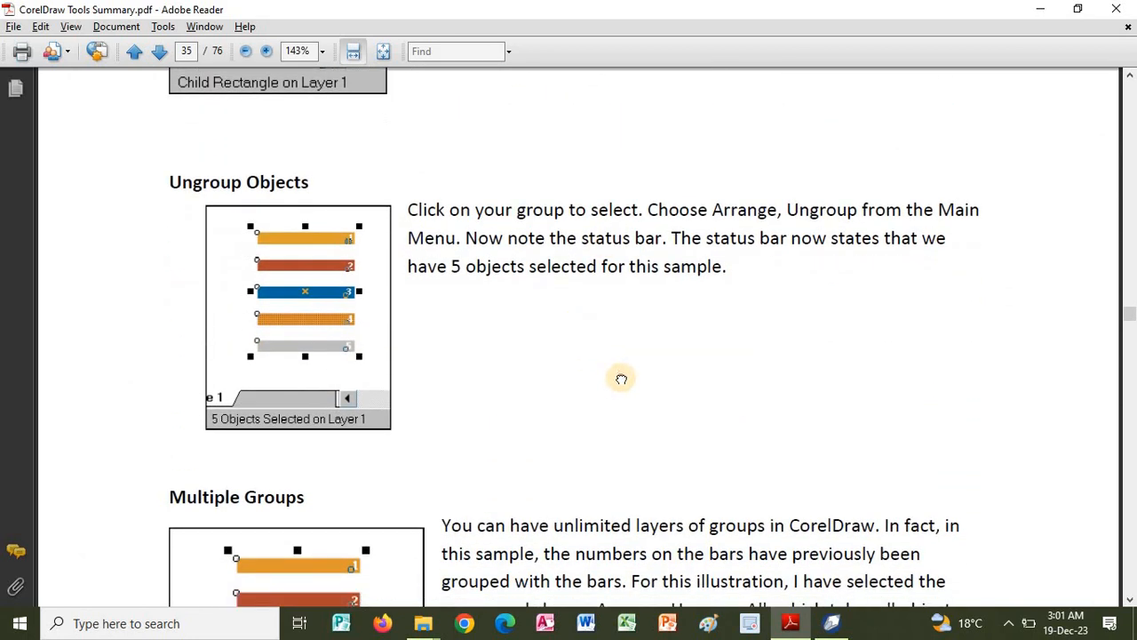
{"action": "scroll", "coordinate": [617, 307], "scroll_direction": "down", "scroll_amount": 1}
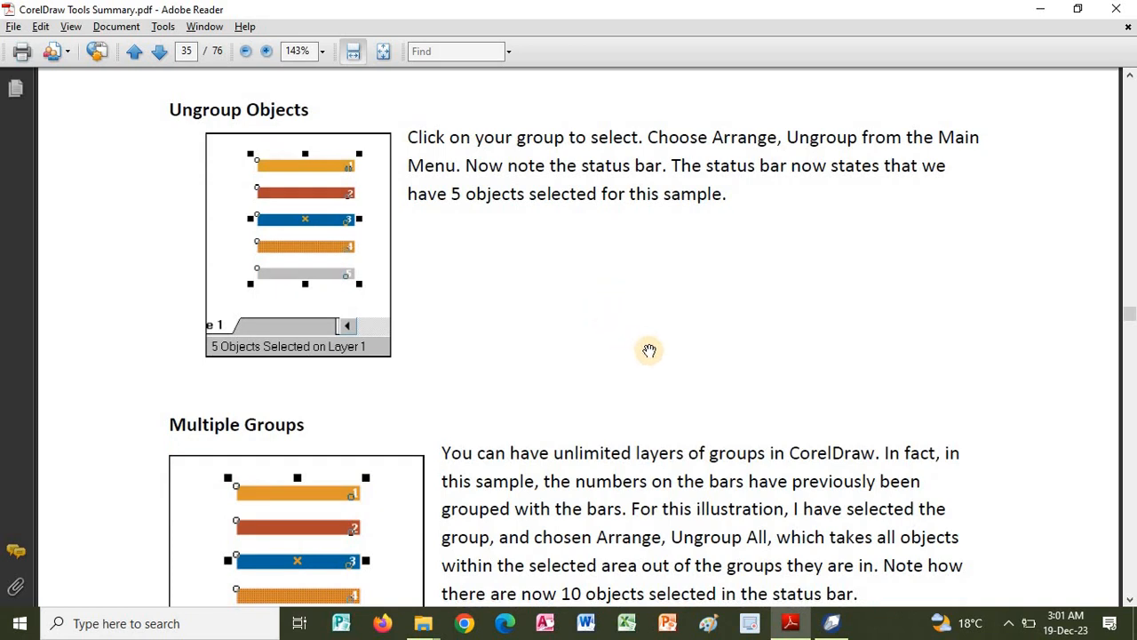
{"action": "scroll", "coordinate": [654, 344], "scroll_direction": "down", "scroll_amount": 3}
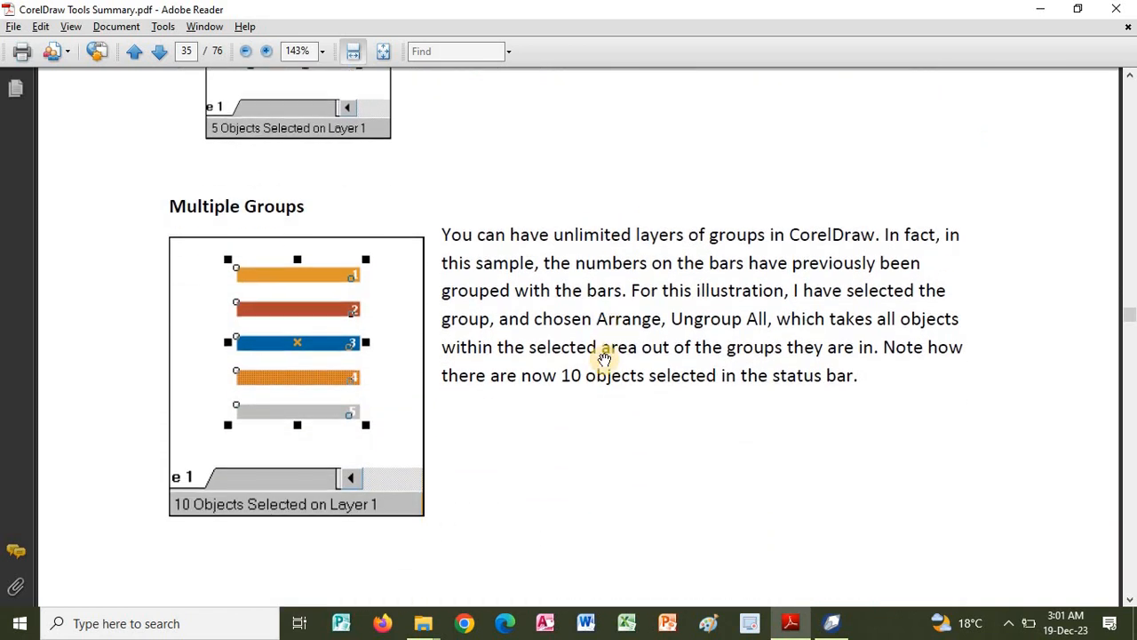
{"action": "scroll", "coordinate": [560, 302], "scroll_direction": "down", "scroll_amount": 1}
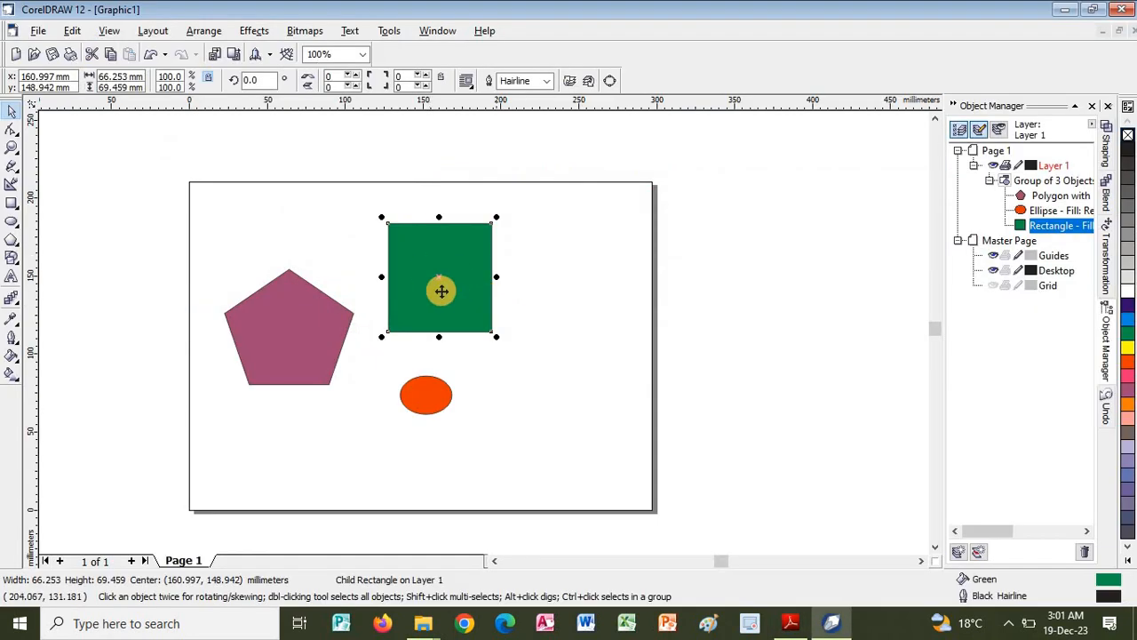
Switch to CorelDRAW and draw a yellow-filled four-pointed star about 82 × 62 mm across the page's right edge.
{"action": "key", "text": "Escape"}
{"action": "left_click", "coordinate": [411, 270]}
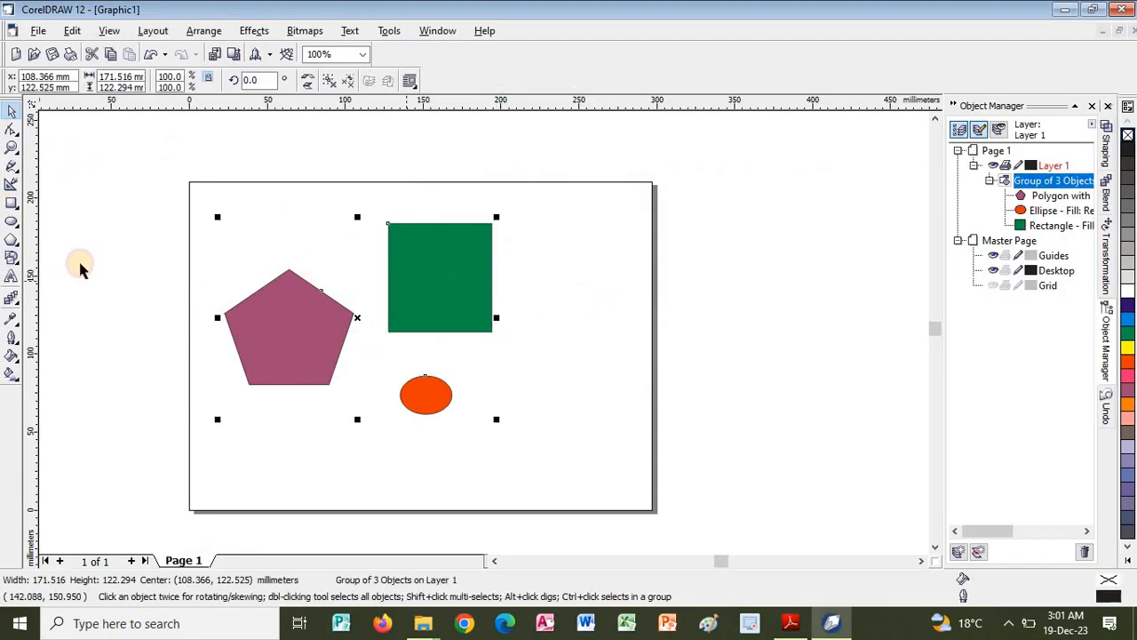
{"action": "left_click", "coordinate": [76, 263]}
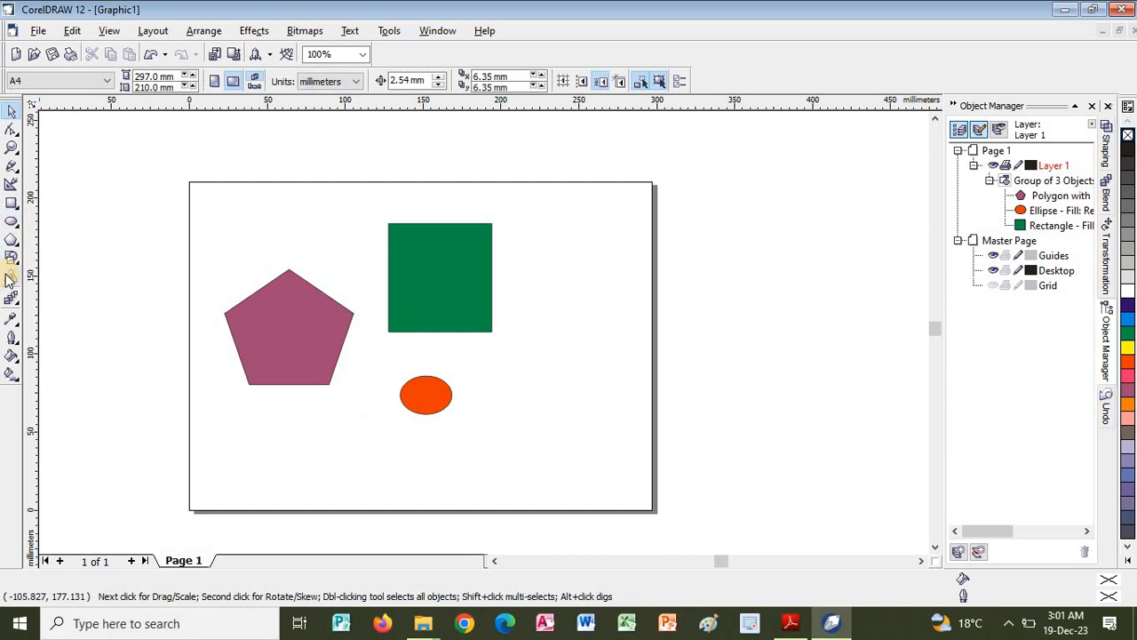
{"action": "left_click_drag", "start_coordinate": [10, 263], "coordinate": [51, 268]}
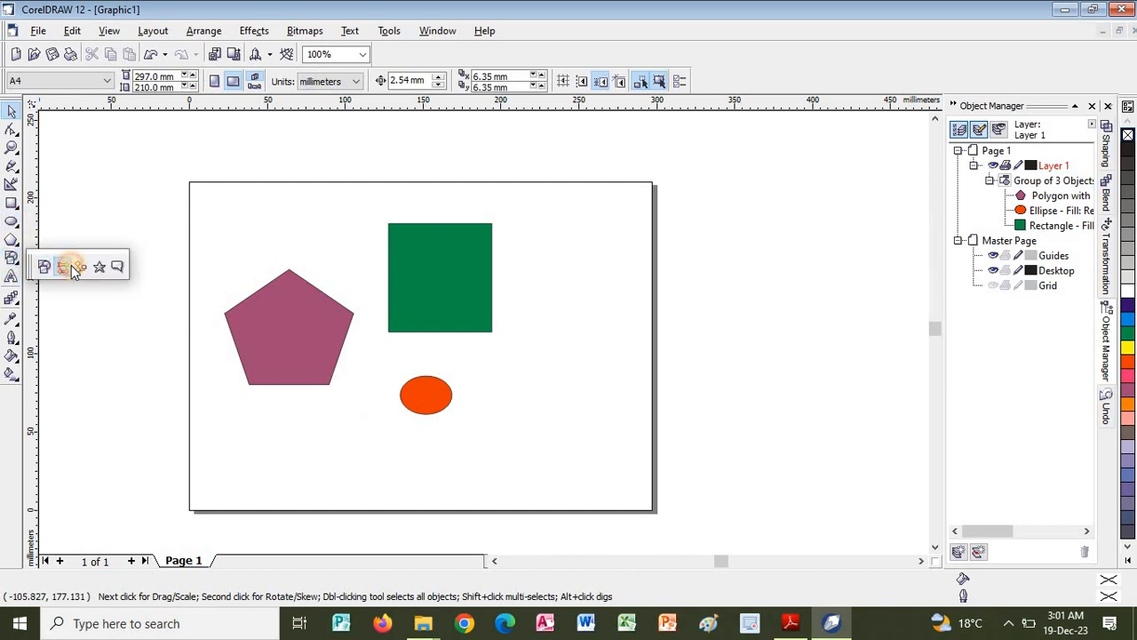
{"action": "left_click", "coordinate": [100, 267]}
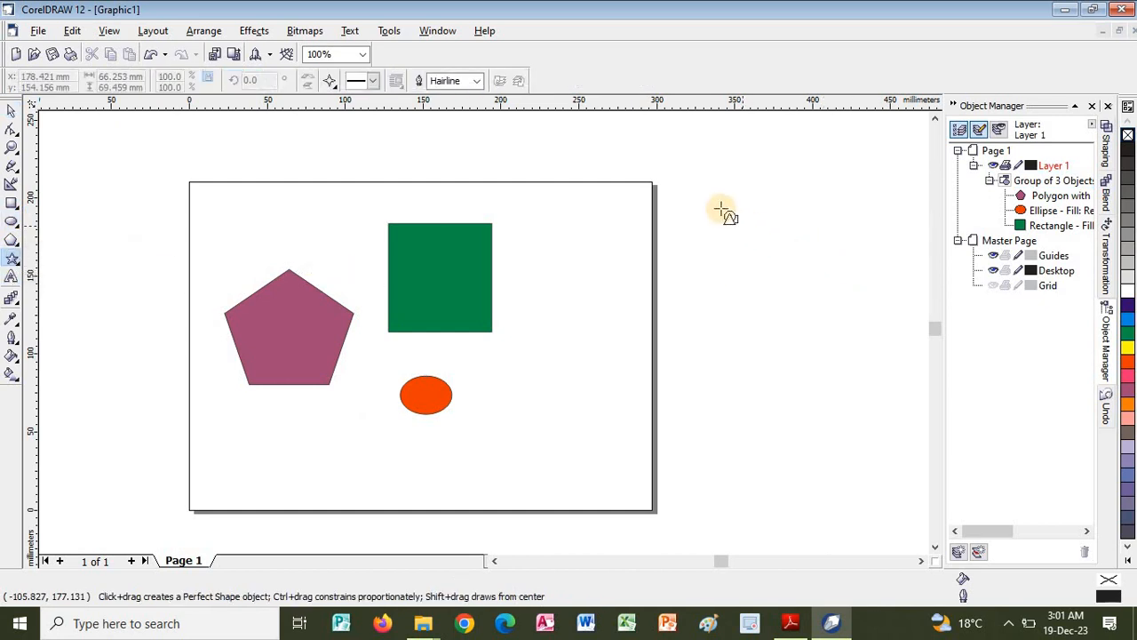
{"action": "left_click_drag", "start_coordinate": [722, 210], "coordinate": [593, 304]}
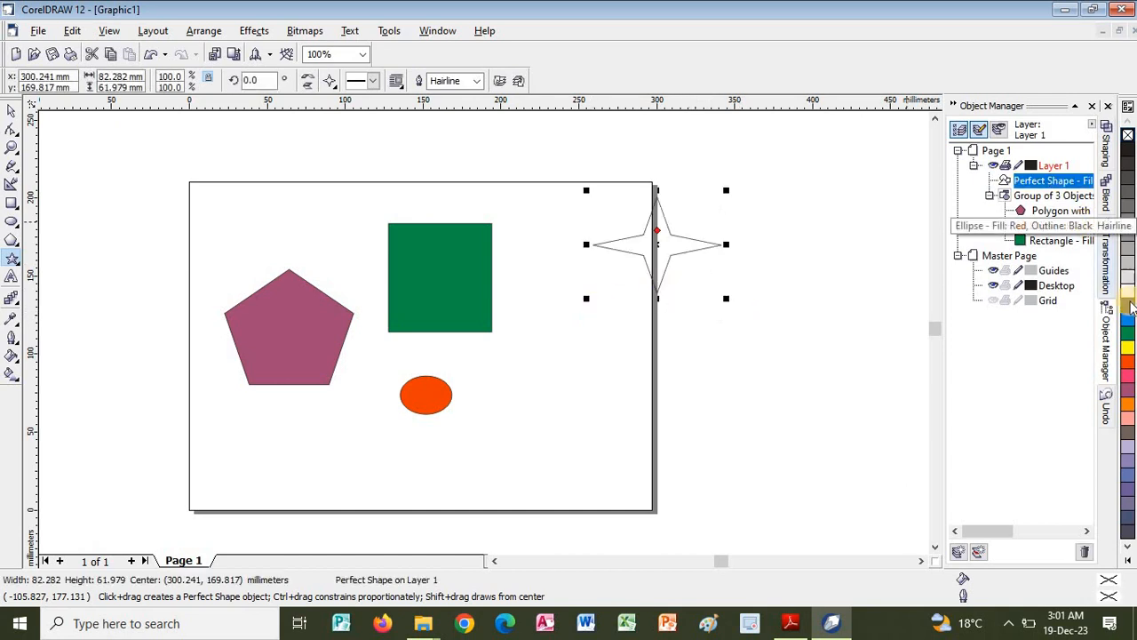
{"action": "left_click", "coordinate": [1127, 348]}
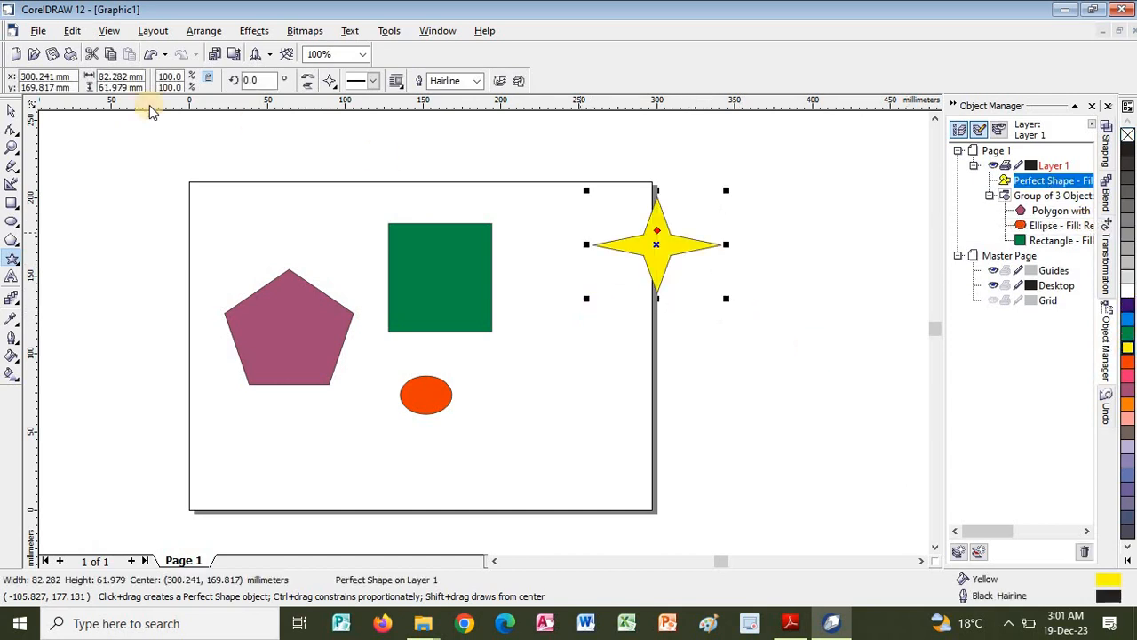
{"action": "key", "text": "space"}
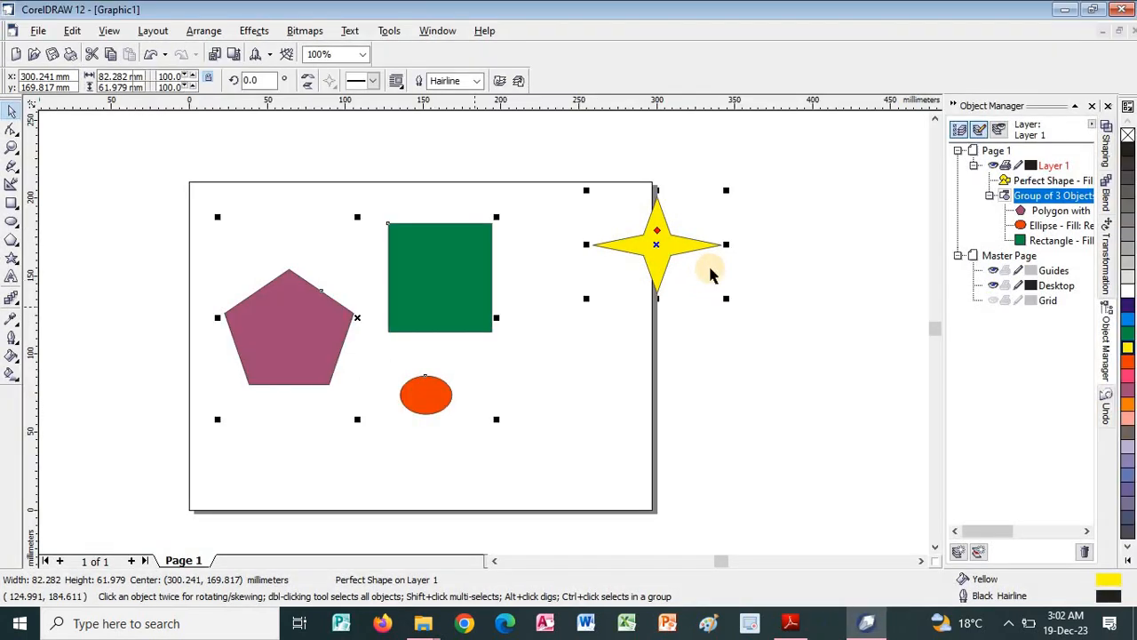
{"action": "left_click", "coordinate": [708, 263]}
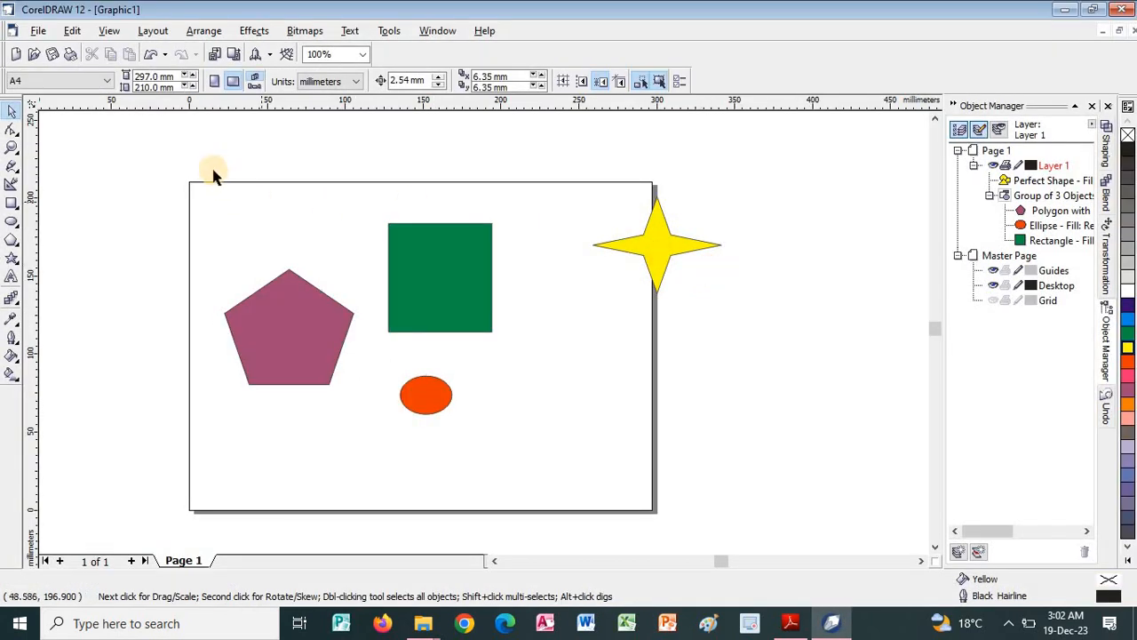
Select the yellow star together with the group of three shapes and combine them into one outer group.
{"action": "left_click_drag", "start_coordinate": [204, 152], "coordinate": [739, 471]}
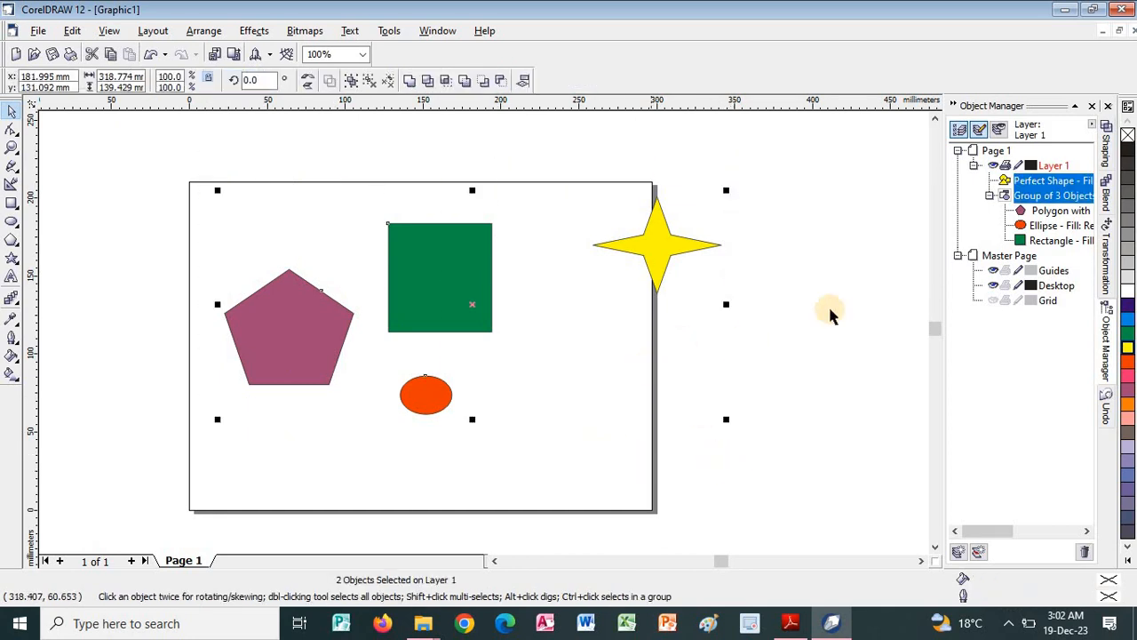
{"action": "left_click", "coordinate": [830, 316]}
{"action": "left_click", "coordinate": [457, 287]}
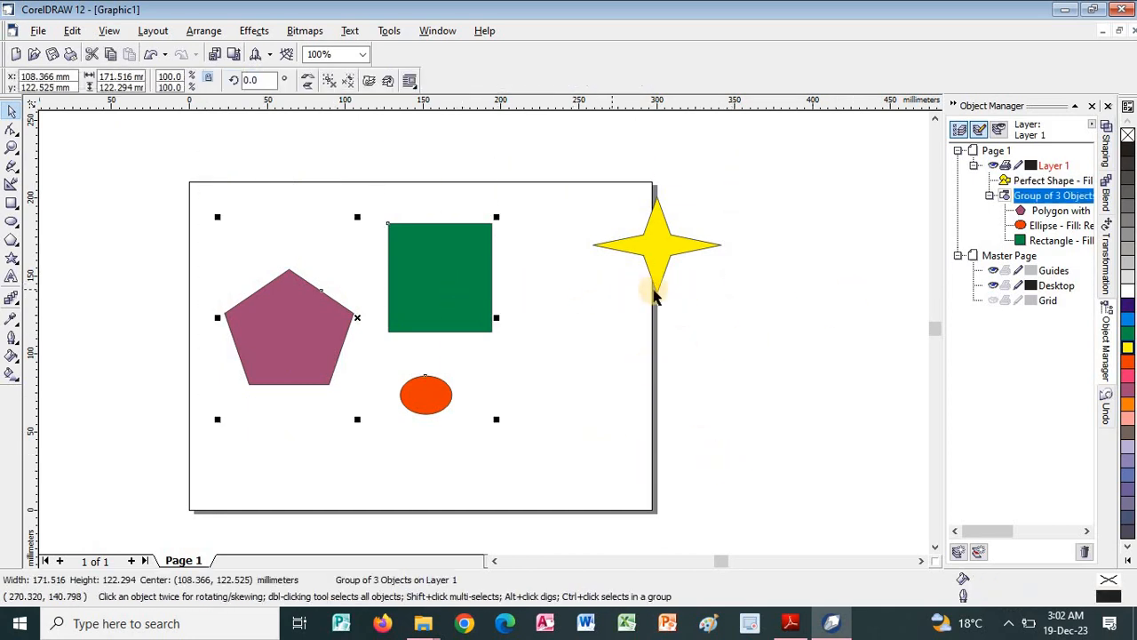
{"action": "left_click", "coordinate": [667, 242], "text": "shift"}
{"action": "right_click", "coordinate": [655, 249]}
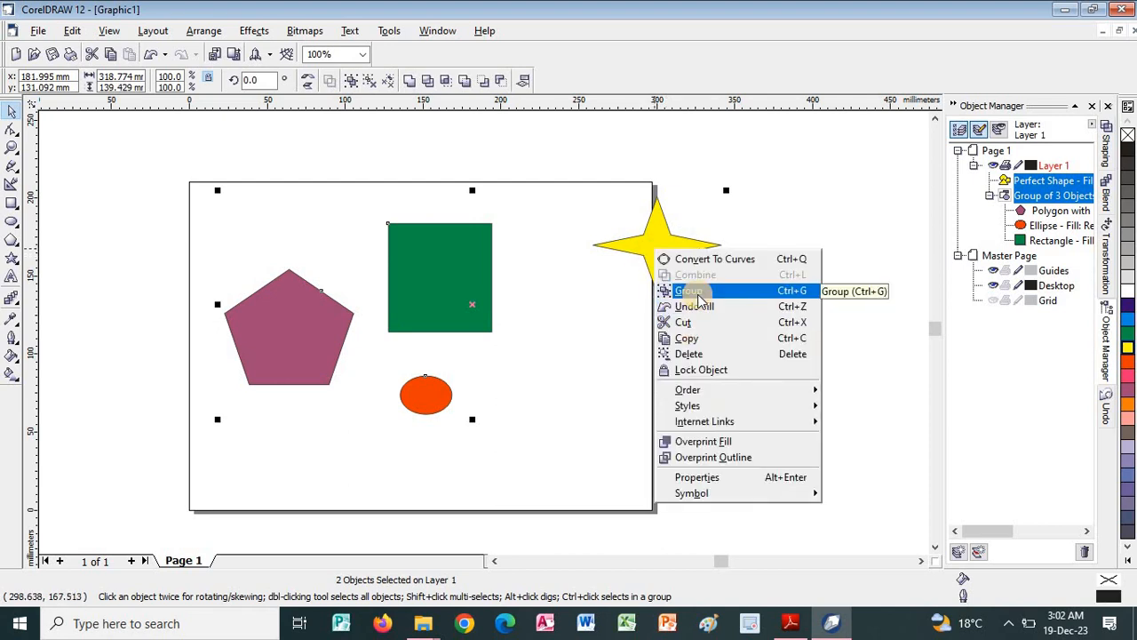
{"action": "left_click", "coordinate": [692, 291]}
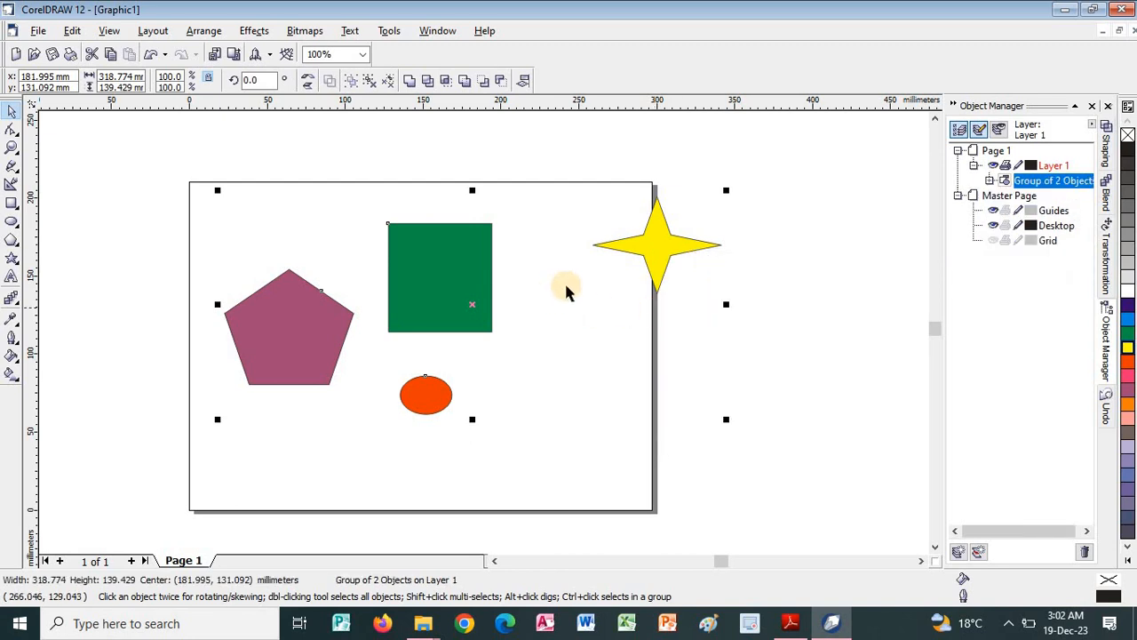
Ungroup the outer group by one level, and select the star and the inner group of three shapes separately.
{"action": "left_click", "coordinate": [800, 284]}
{"action": "left_click", "coordinate": [655, 247]}
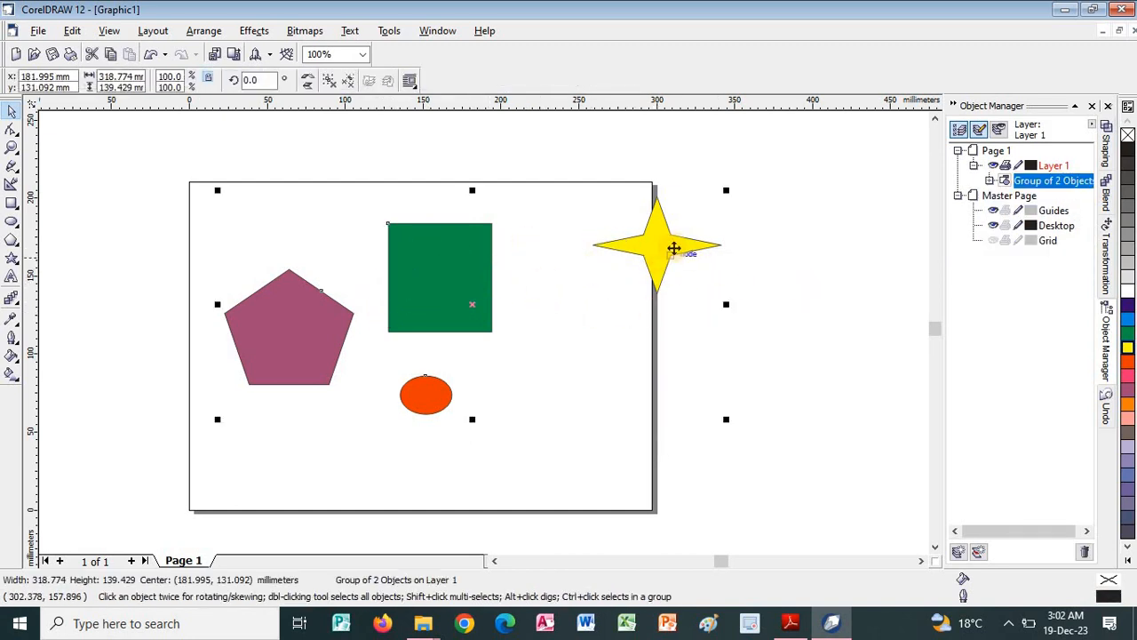
{"action": "right_click", "coordinate": [648, 262]}
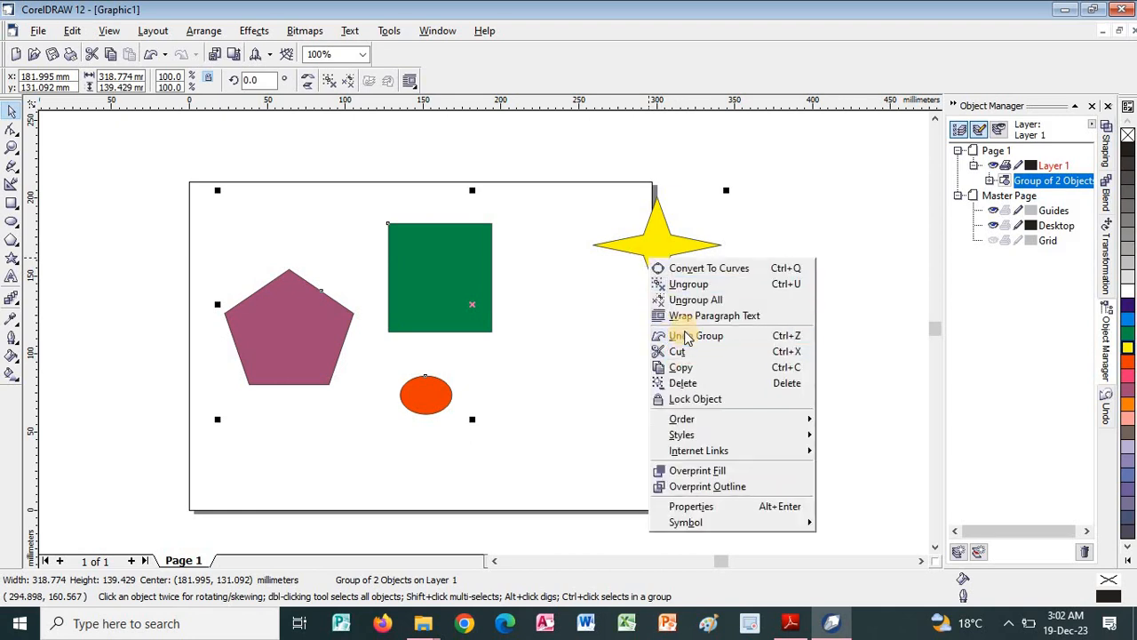
{"action": "left_click", "coordinate": [690, 284]}
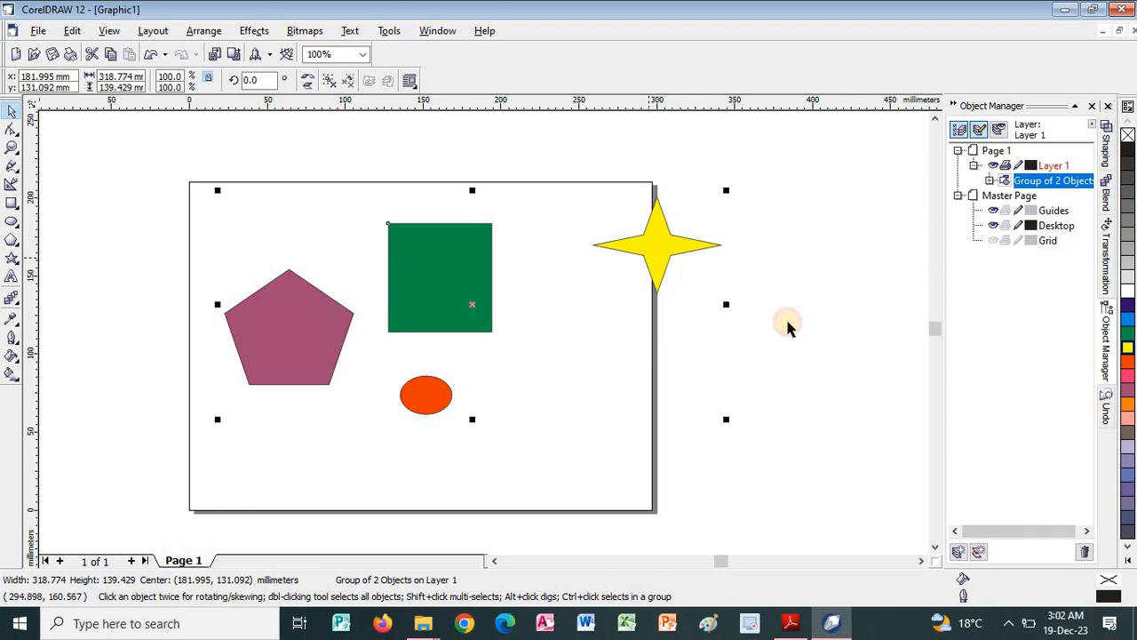
{"action": "left_click", "coordinate": [706, 281]}
{"action": "left_click", "coordinate": [668, 258]}
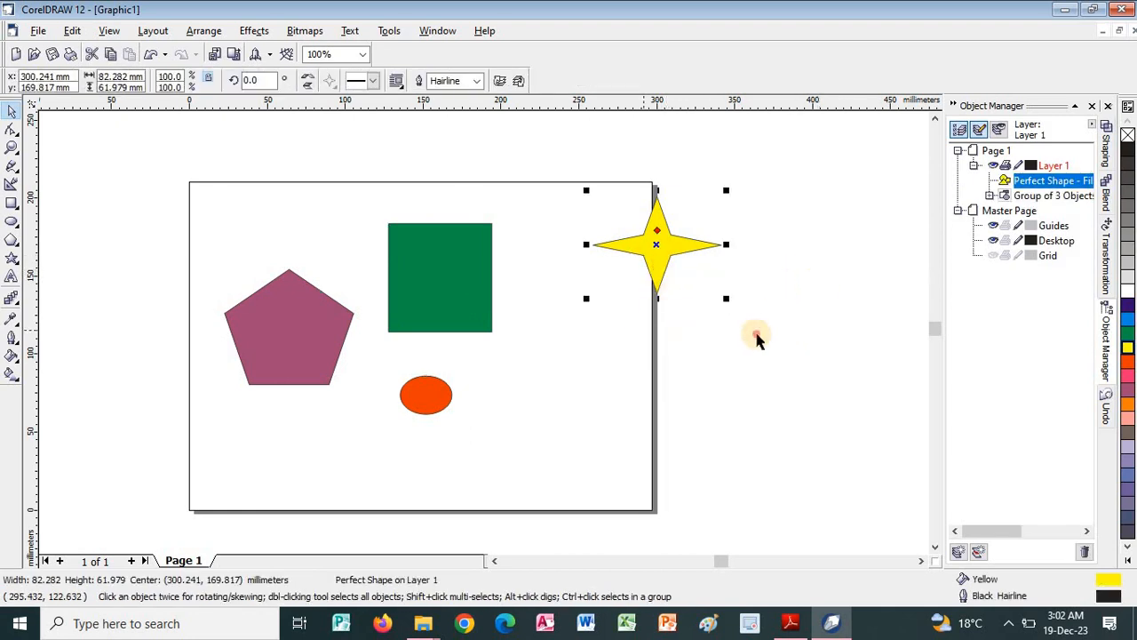
{"action": "left_click", "coordinate": [754, 329]}
{"action": "left_click", "coordinate": [471, 266]}
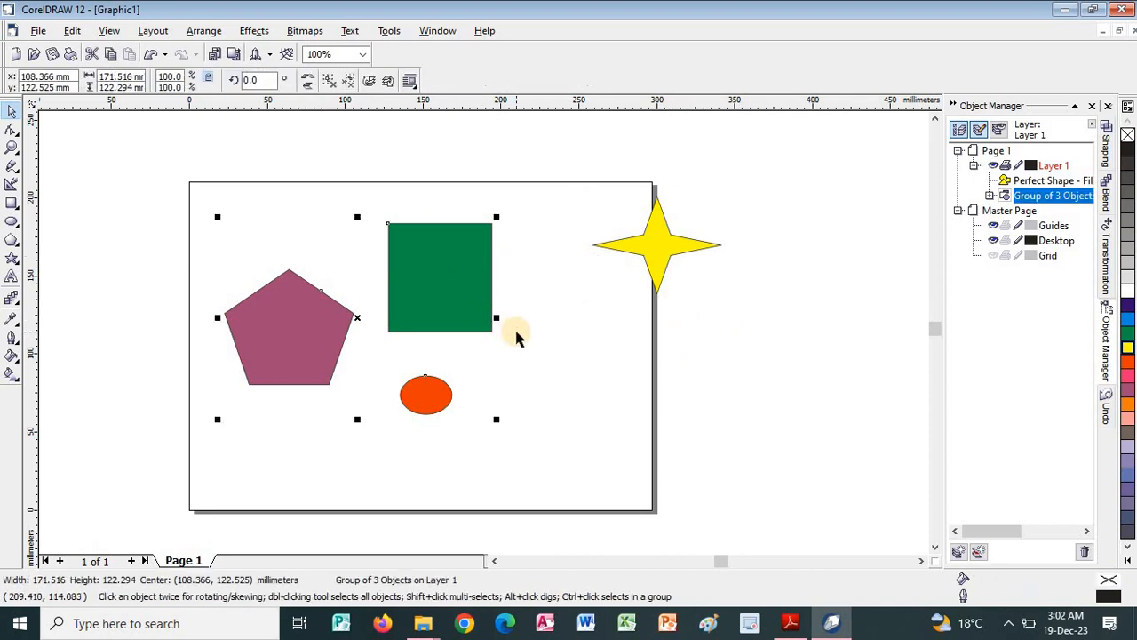
Switch to the PDF guide and read on to the Select Objects part of Modify Multiple Objects.
{"action": "key", "text": "alt+Tab"}
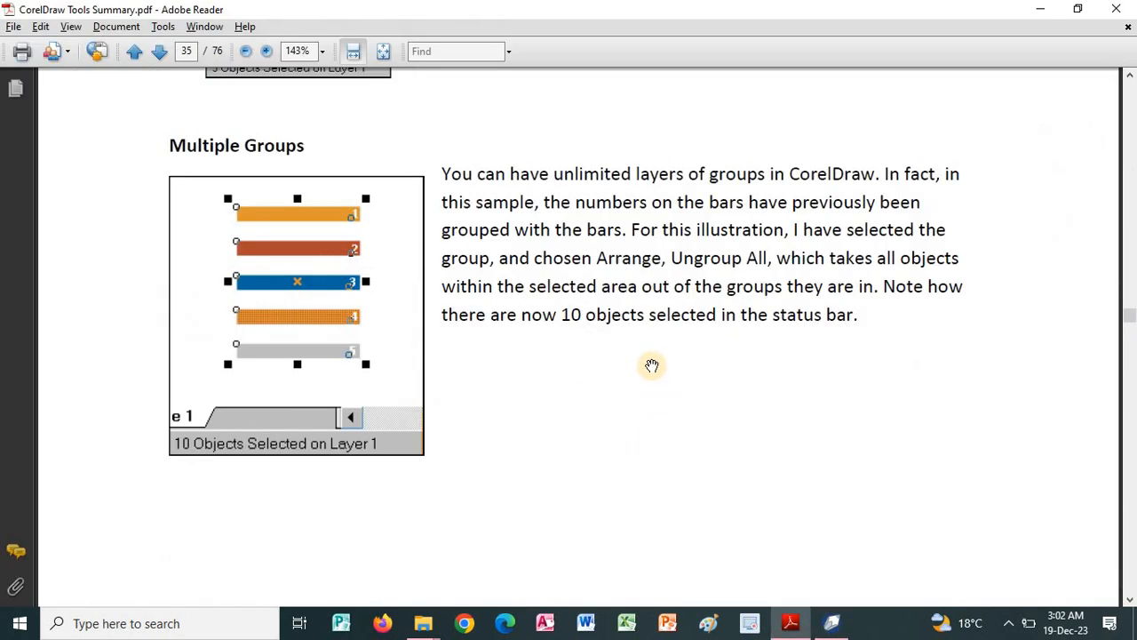
{"action": "scroll", "coordinate": [641, 400], "scroll_direction": "down", "scroll_amount": 1}
{"action": "scroll", "coordinate": [625, 245], "scroll_direction": "down", "scroll_amount": 12}
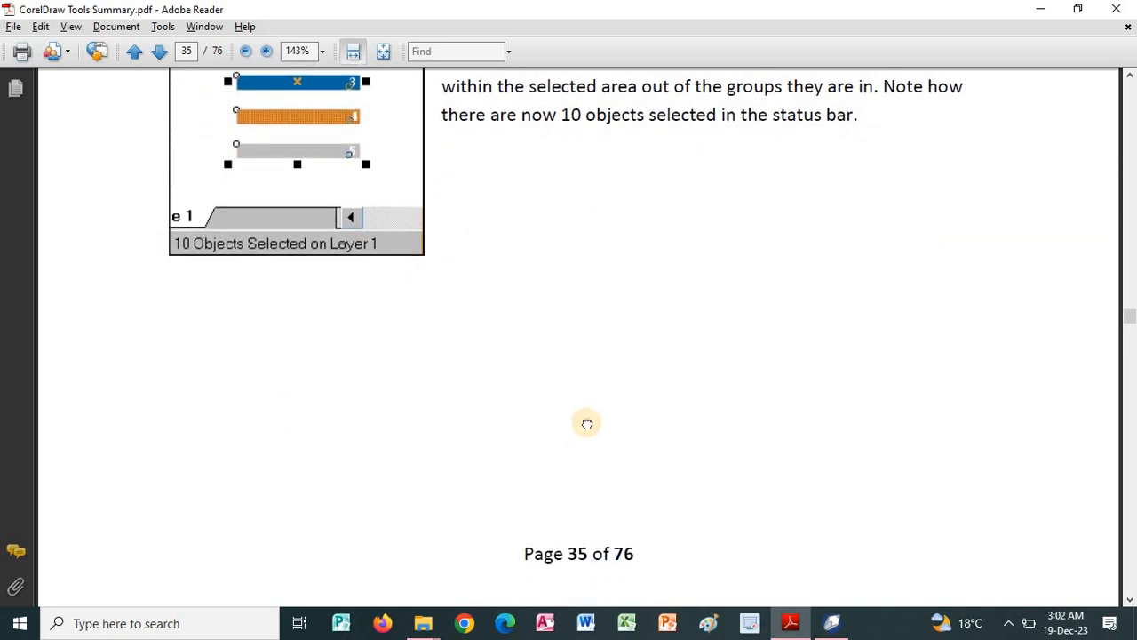
{"action": "scroll", "coordinate": [596, 226], "scroll_direction": "down", "scroll_amount": 3}
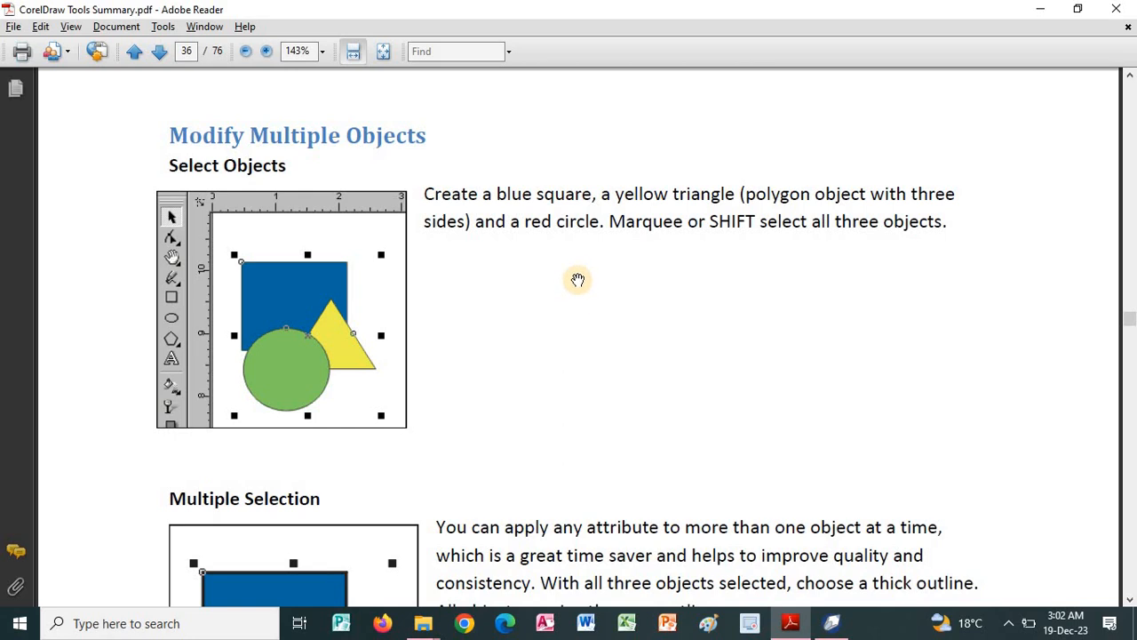
Switch to CorelDRAW, ungroup the group of three shapes, and select the pentagon, green square and ellipse together.
{"action": "key", "text": "alt+Tab"}
{"action": "right_click", "coordinate": [426, 271]}
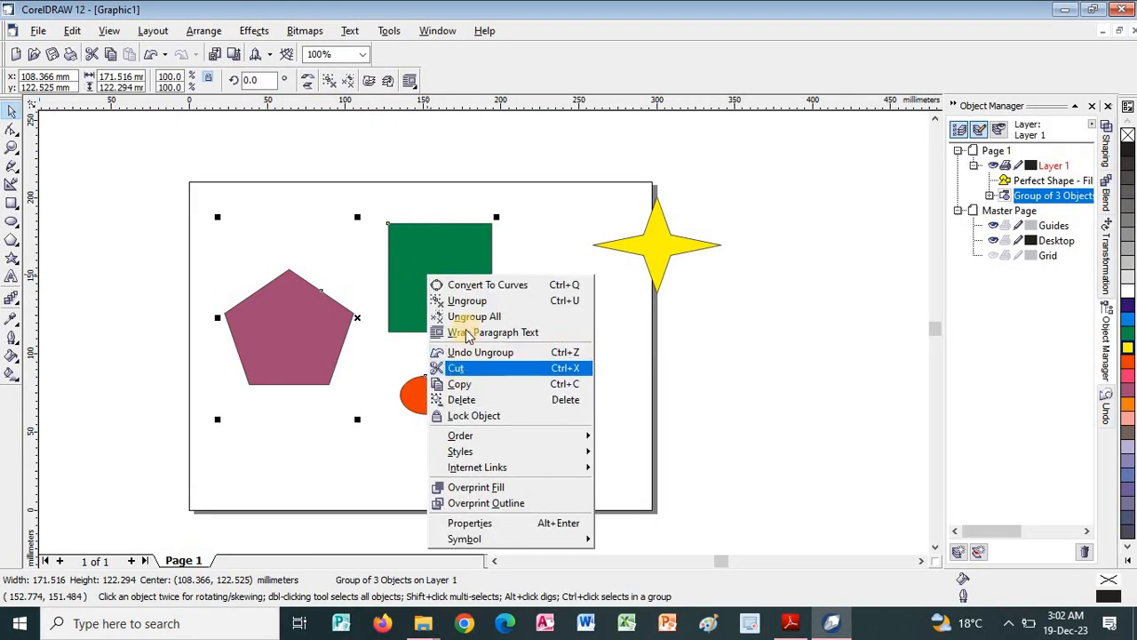
{"action": "left_click", "coordinate": [468, 301]}
{"action": "left_click", "coordinate": [406, 322]}
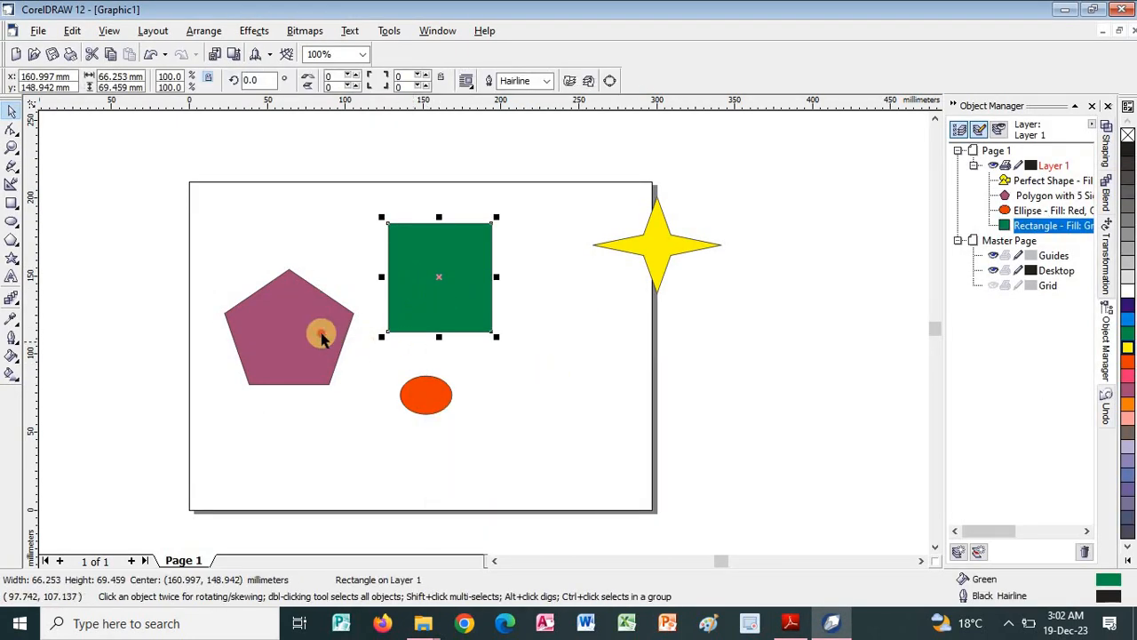
{"action": "left_click", "coordinate": [322, 336]}
{"action": "left_click", "coordinate": [563, 352]}
{"action": "left_click_drag", "start_coordinate": [190, 166], "coordinate": [503, 434]}
Switch to the PDF guide, read the Multiple Selection section on shared outlines, and return to CorelDRAW.
{"action": "key", "text": "alt+Tab"}
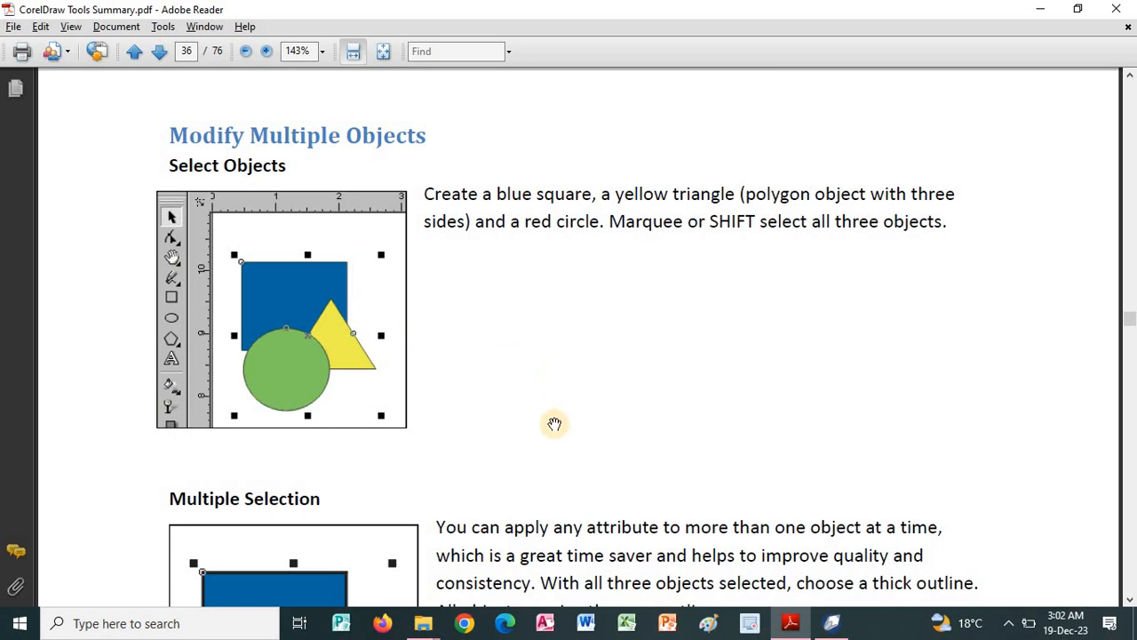
{"action": "left_click_drag", "start_coordinate": [553, 426], "coordinate": [563, 332]}
{"action": "scroll", "coordinate": [619, 317], "scroll_direction": "down", "scroll_amount": 3}
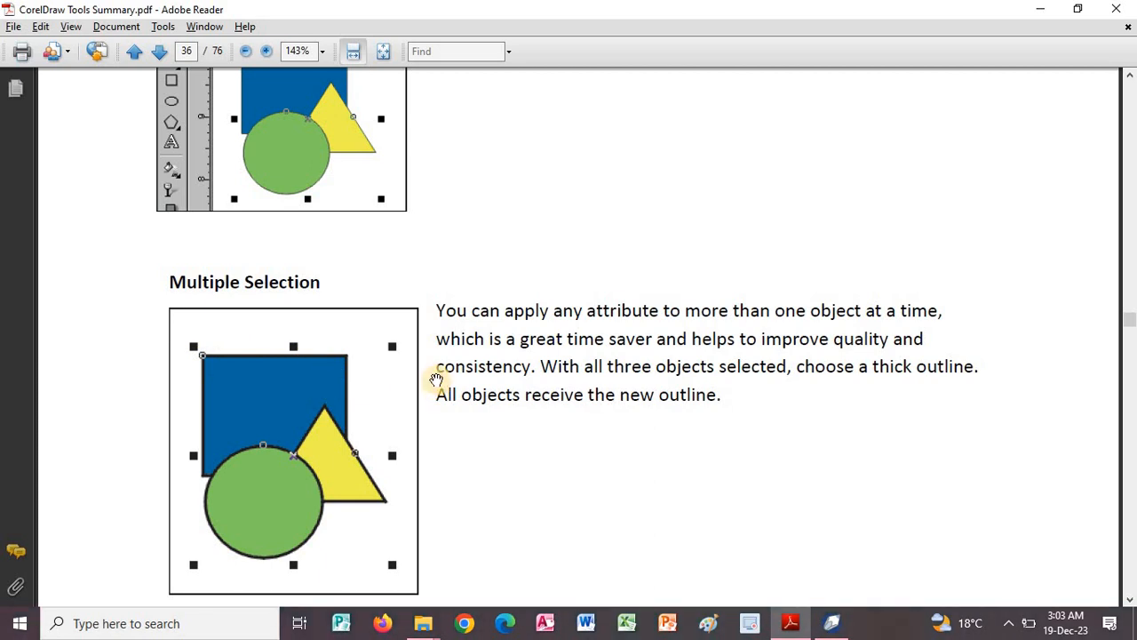
{"action": "key", "text": "alt+Tab"}
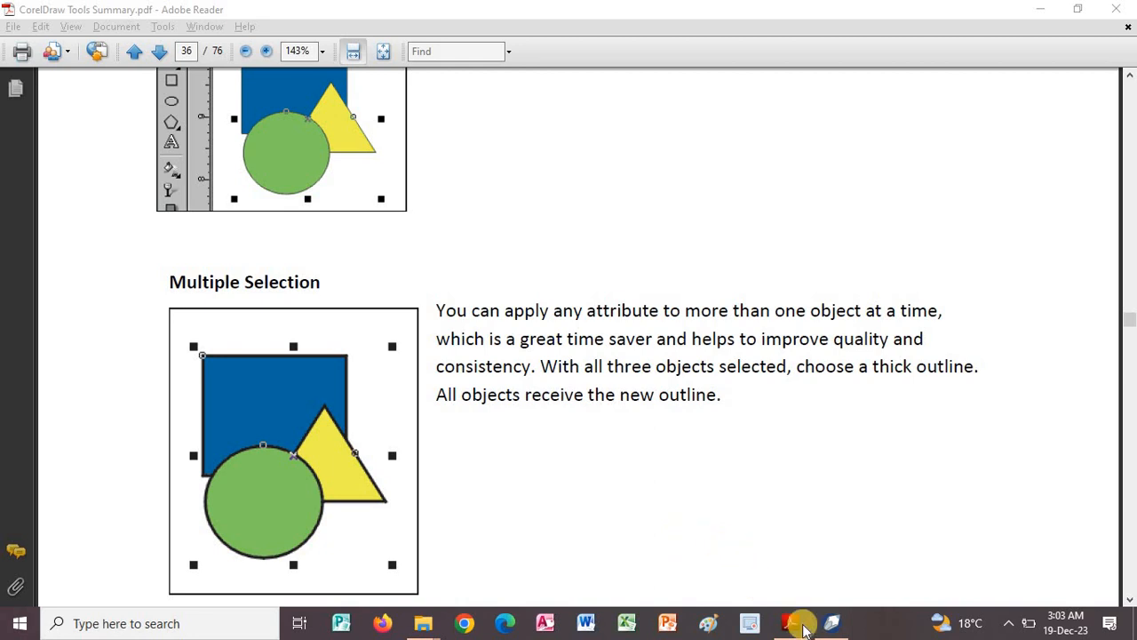
Switch to CorelDRAW and apply a thick 8-point outline to the selected pentagon, green square and ellipse.
{"action": "left_click", "coordinate": [835, 624]}
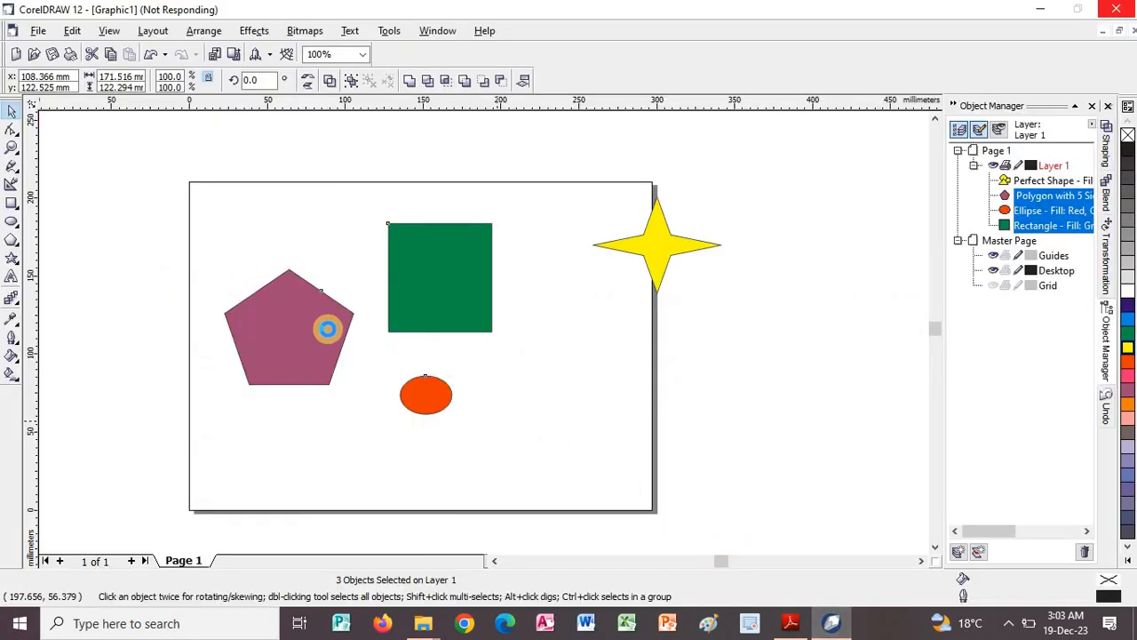
{"action": "left_click", "coordinate": [14, 337]}
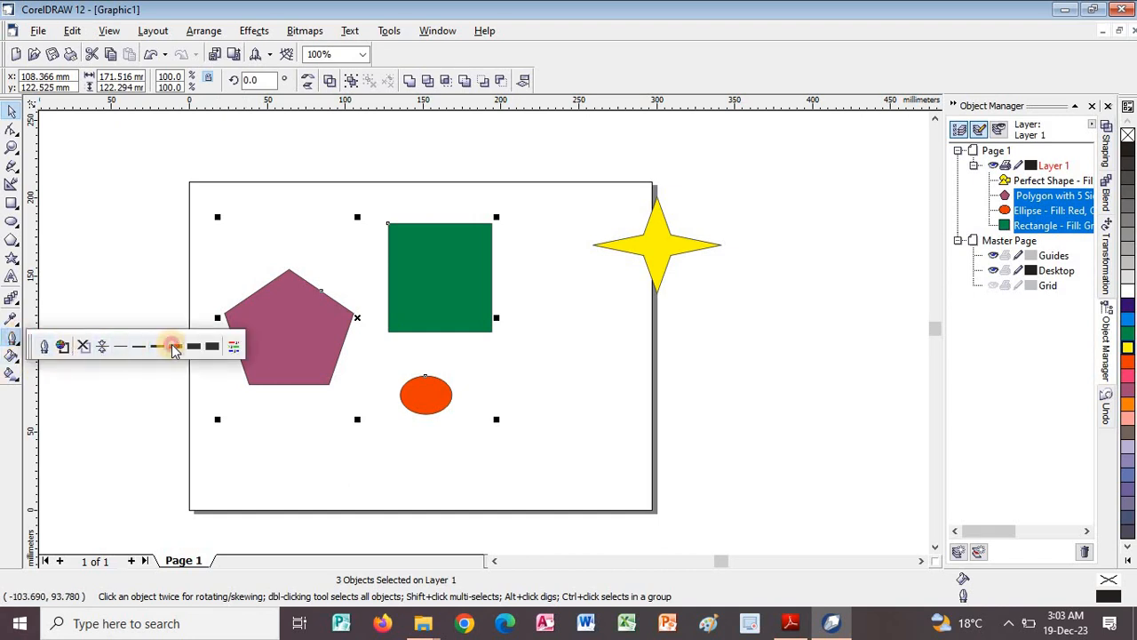
{"action": "left_click", "coordinate": [174, 347]}
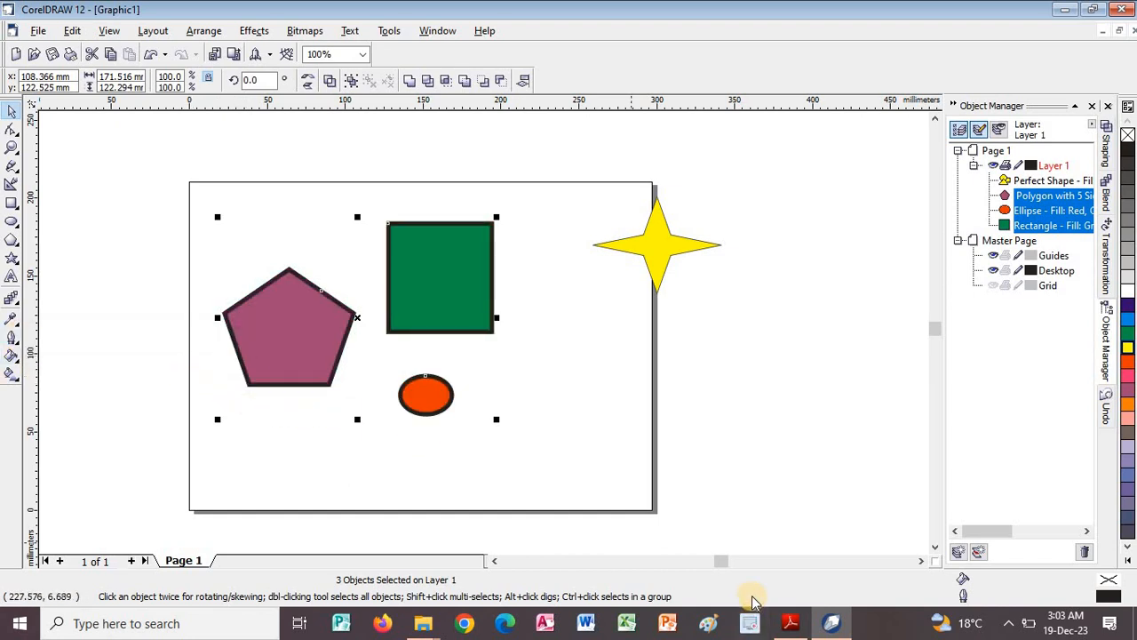
Read the Change Two Objects section of the PDF guide, and in CorelDRAW remove the green square from the selection.
{"action": "left_click", "coordinate": [790, 623]}
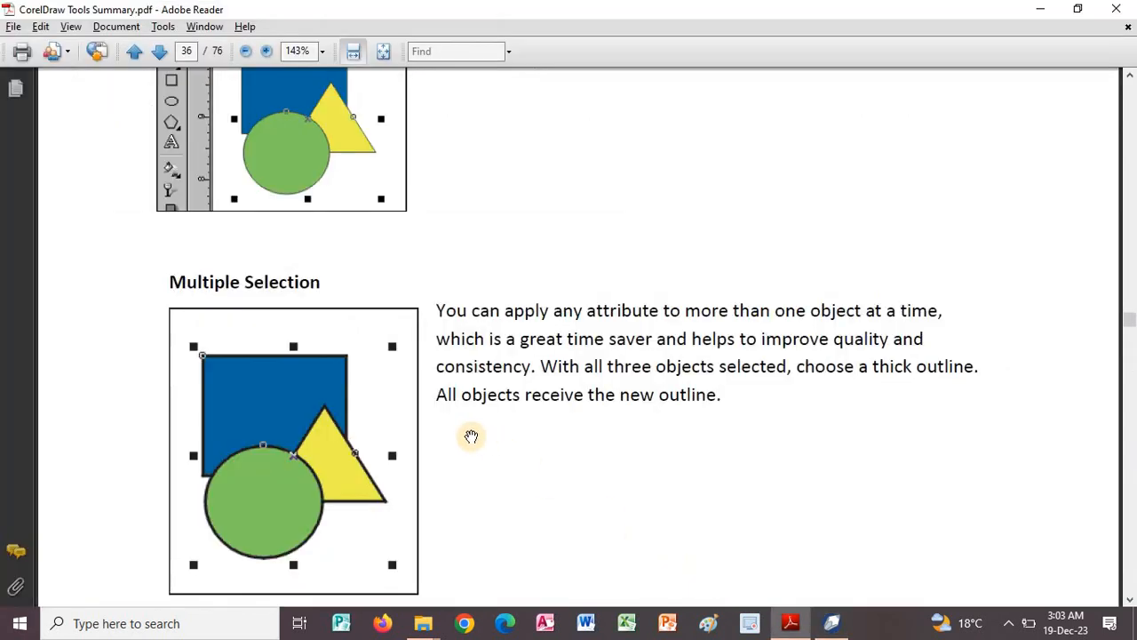
{"action": "scroll", "coordinate": [506, 374], "scroll_direction": "down", "scroll_amount": 3}
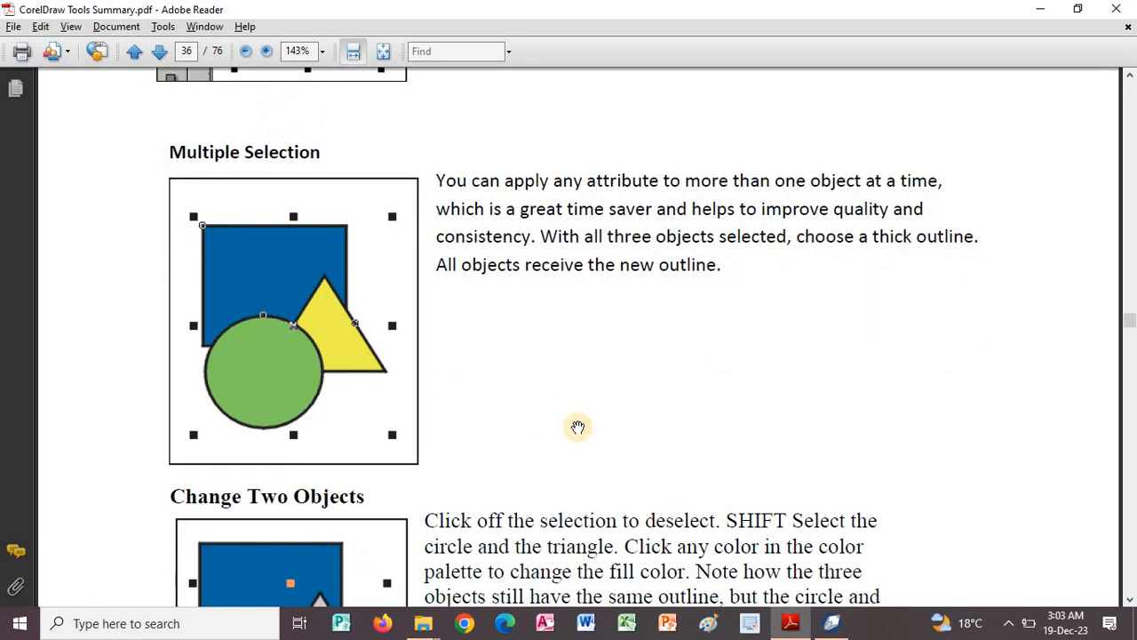
{"action": "scroll", "coordinate": [560, 399], "scroll_direction": "down", "scroll_amount": 2}
{"action": "scroll", "coordinate": [530, 446], "scroll_direction": "down", "scroll_amount": 5}
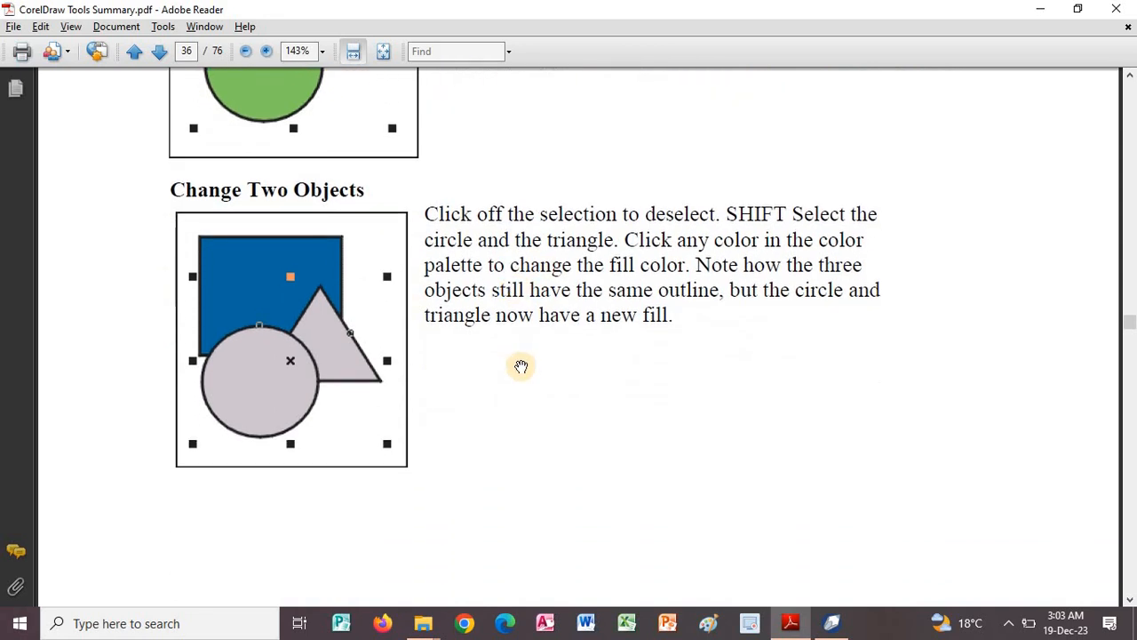
{"action": "key", "text": "alt+Tab"}
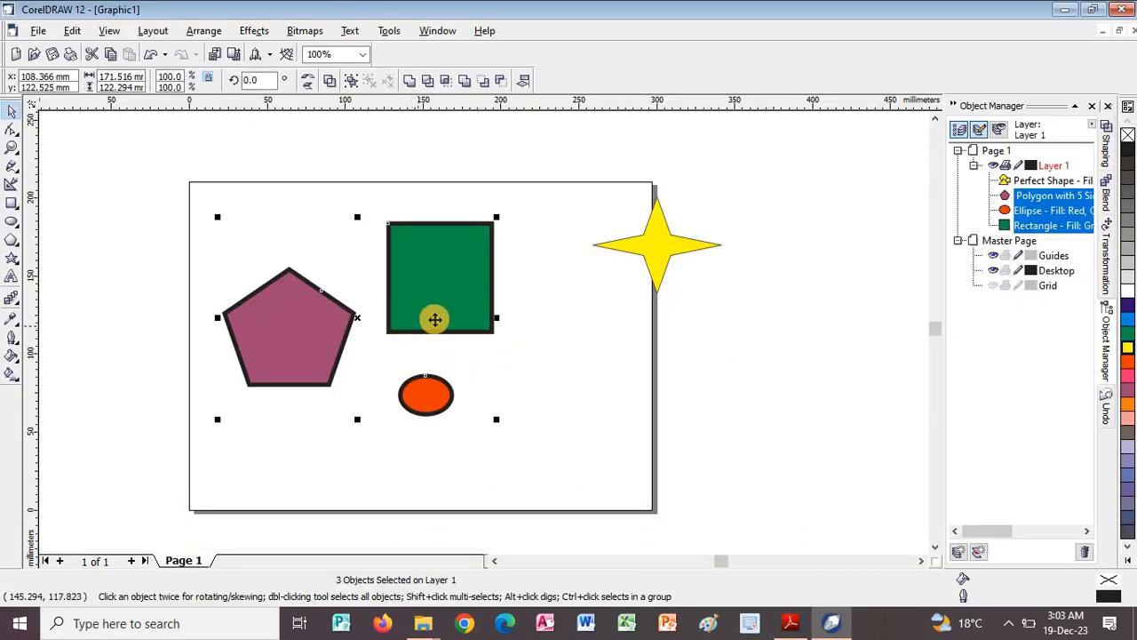
{"action": "left_click", "coordinate": [451, 296], "text": "shift"}
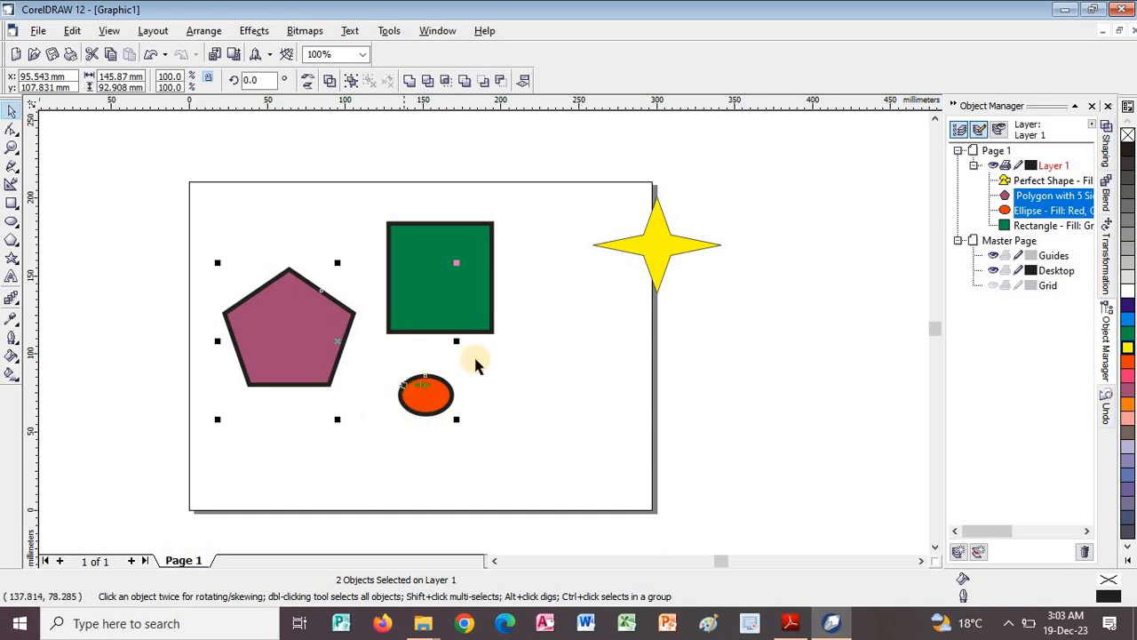
Read the Resize Two Objects section of the PDF guide, and in CorelDRAW scale the pentagon and ellipse together to about 116 × 74 mm.
{"action": "key", "text": "alt+Tab"}
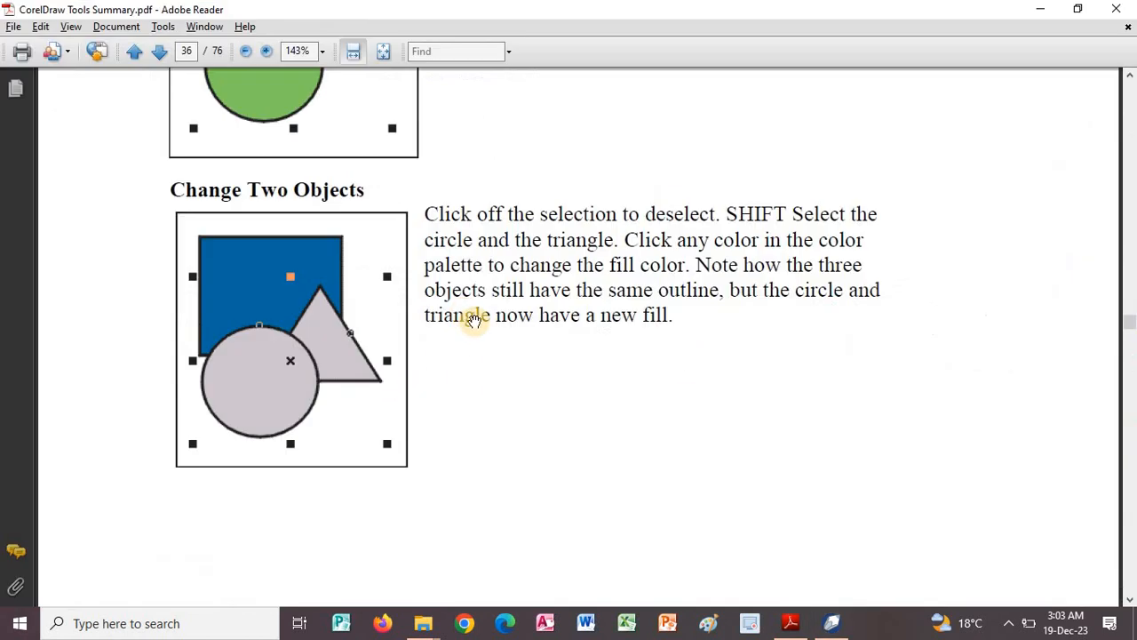
{"action": "scroll", "coordinate": [524, 444], "scroll_direction": "down", "scroll_amount": 5}
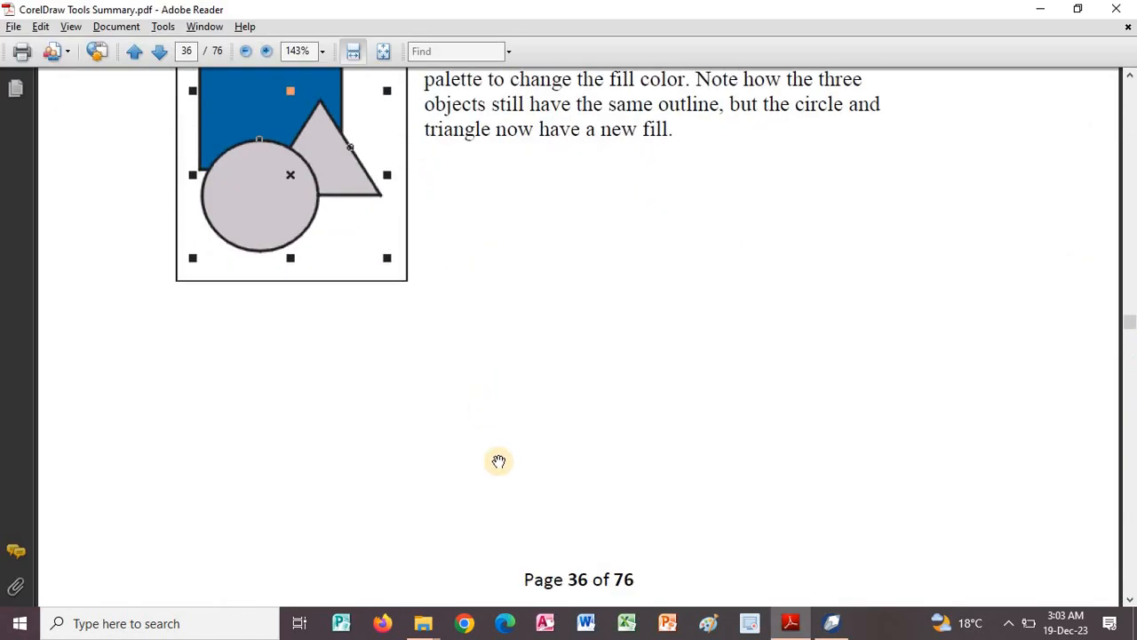
{"action": "scroll", "coordinate": [453, 211], "scroll_direction": "down", "scroll_amount": 10}
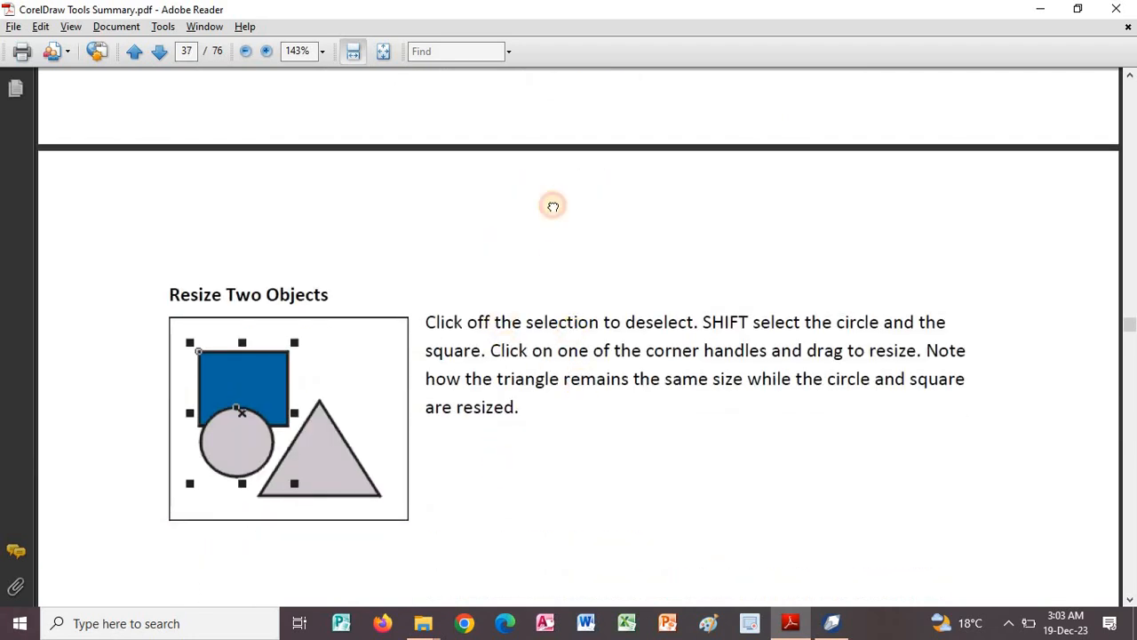
{"action": "scroll", "coordinate": [544, 312], "scroll_direction": "down", "scroll_amount": 4}
{"action": "key", "text": "alt+Tab"}
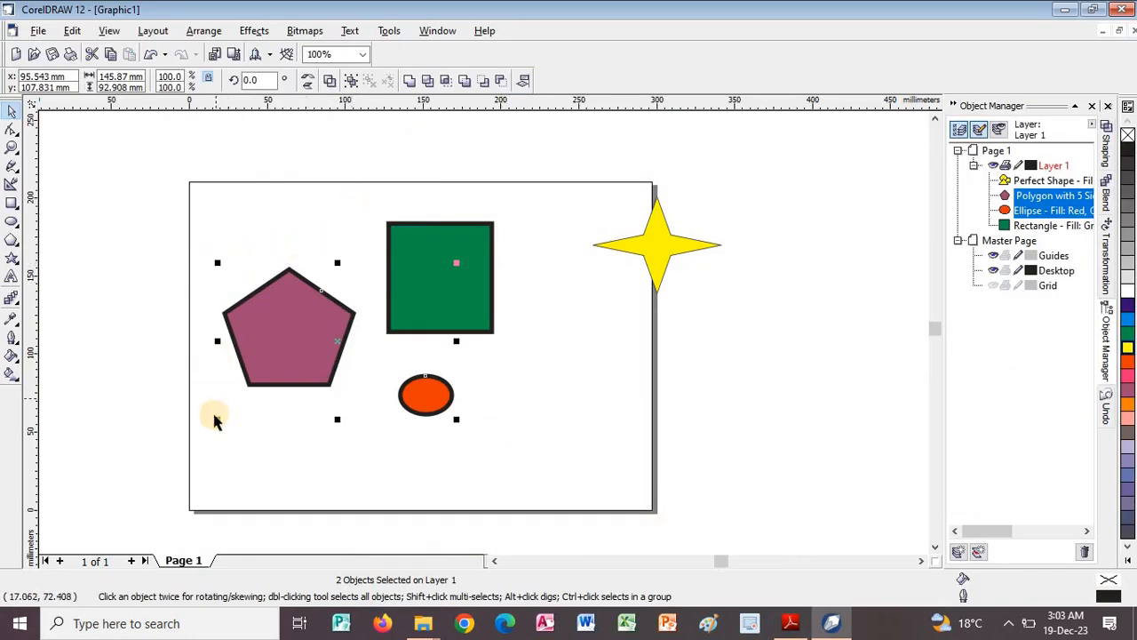
{"action": "left_click_drag", "start_coordinate": [216, 419], "coordinate": [256, 425]}
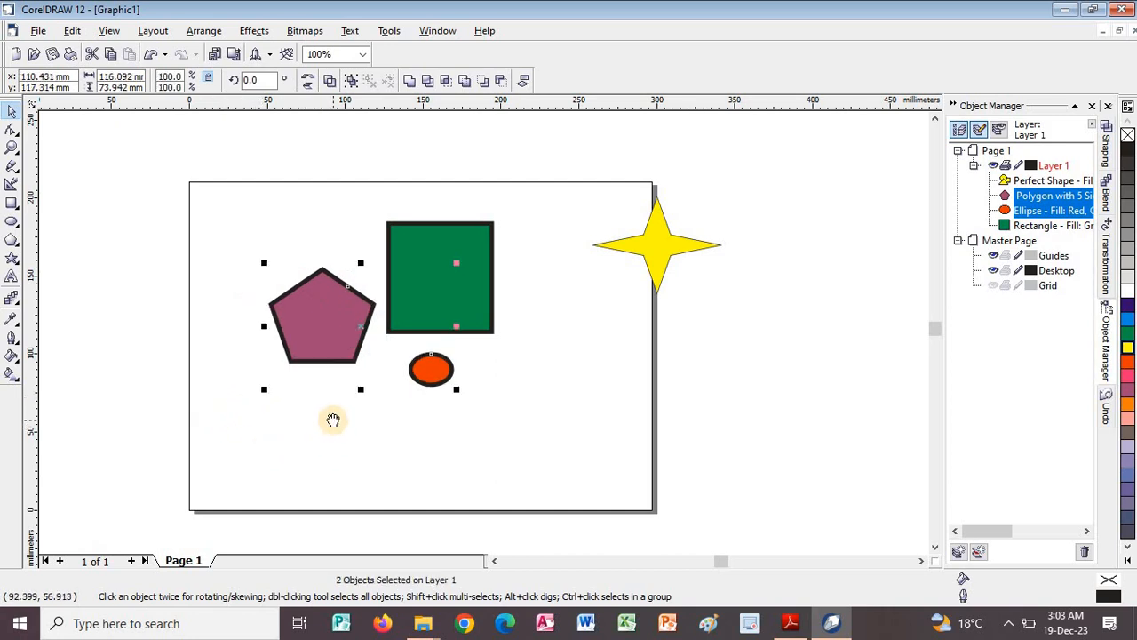
Switch to the PDF guide and read the Create Objects part of Copy Object Properties.
{"action": "key", "text": "alt+Tab"}
{"action": "left_click_drag", "start_coordinate": [512, 537], "coordinate": [506, 387]}
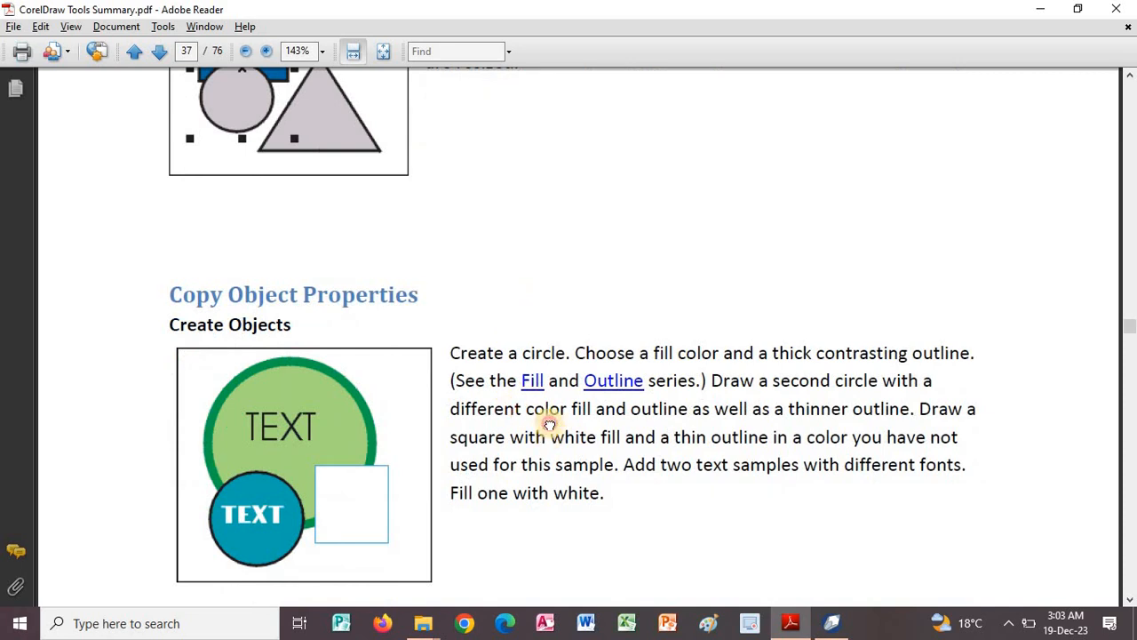
{"action": "scroll", "coordinate": [549, 426], "scroll_direction": "down", "scroll_amount": 2}
{"action": "scroll", "coordinate": [562, 350], "scroll_direction": "down", "scroll_amount": 2}
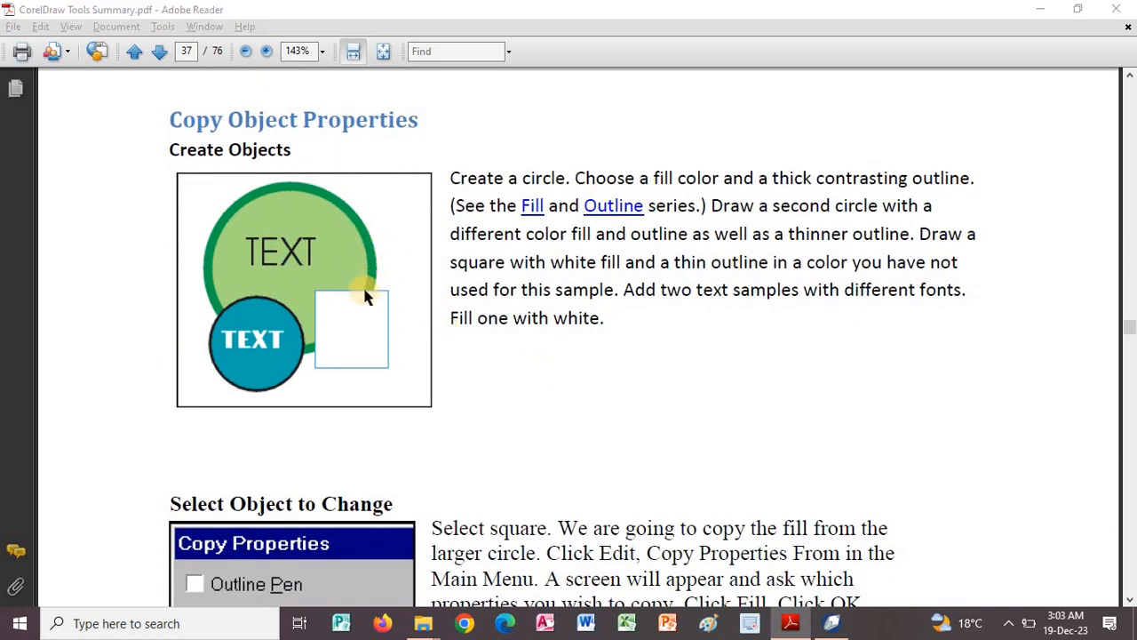
Switch to CorelDRAW and change the green square's outline colour to Chartreuse.
{"action": "key", "text": "alt+Tab"}
{"action": "left_click", "coordinate": [533, 284]}
{"action": "left_click", "coordinate": [490, 288]}
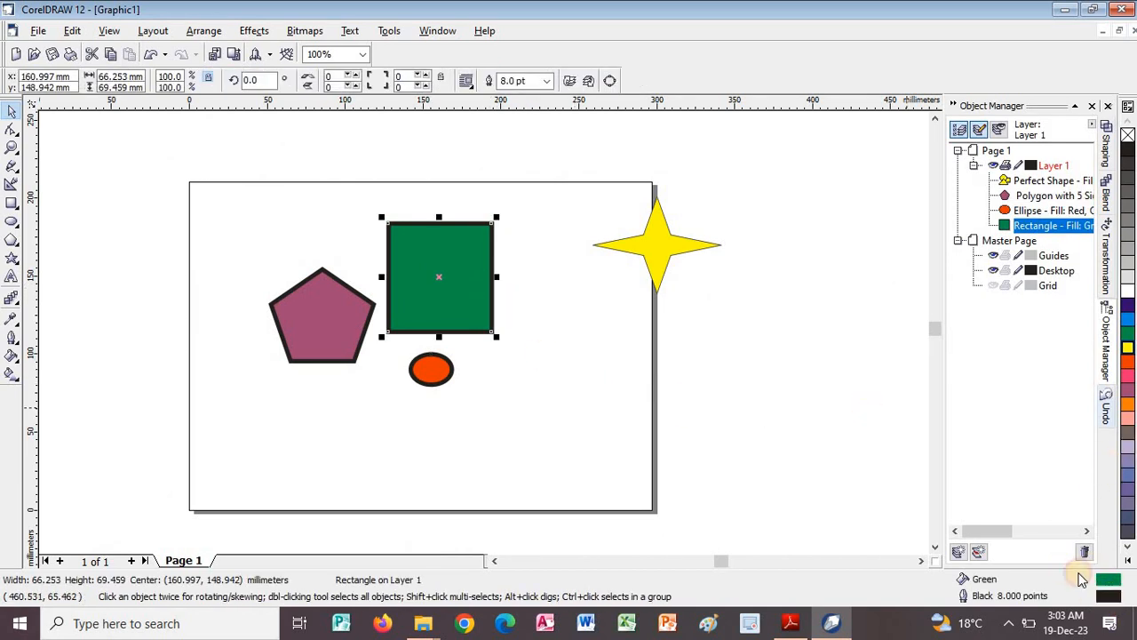
{"action": "double_click", "coordinate": [1108, 596]}
{"action": "left_click", "coordinate": [494, 189]}
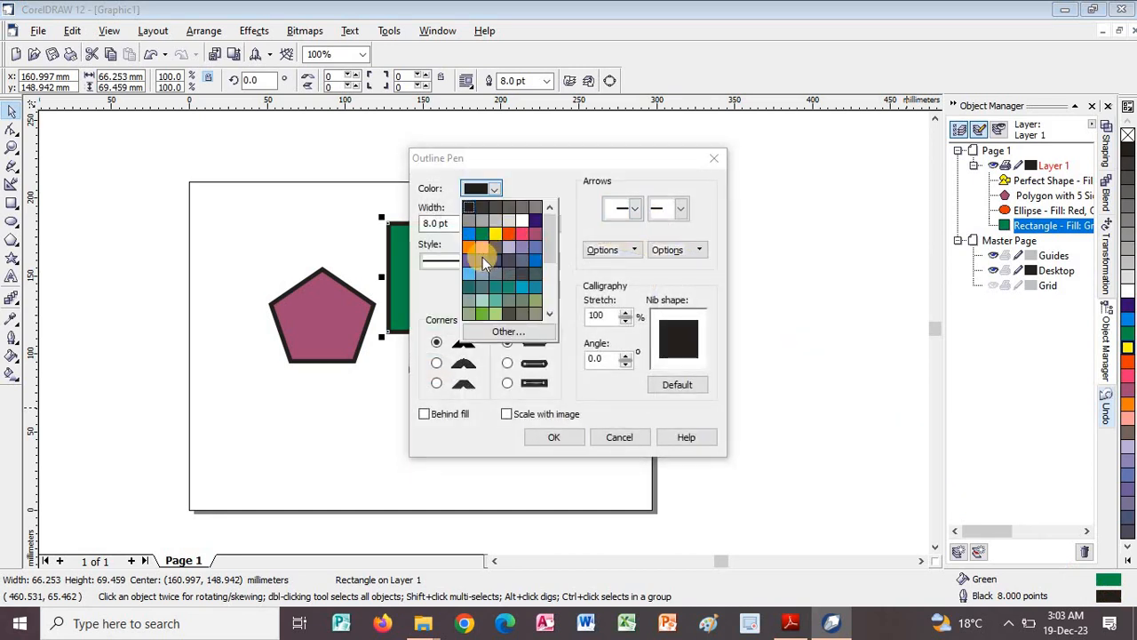
{"action": "left_click", "coordinate": [482, 311]}
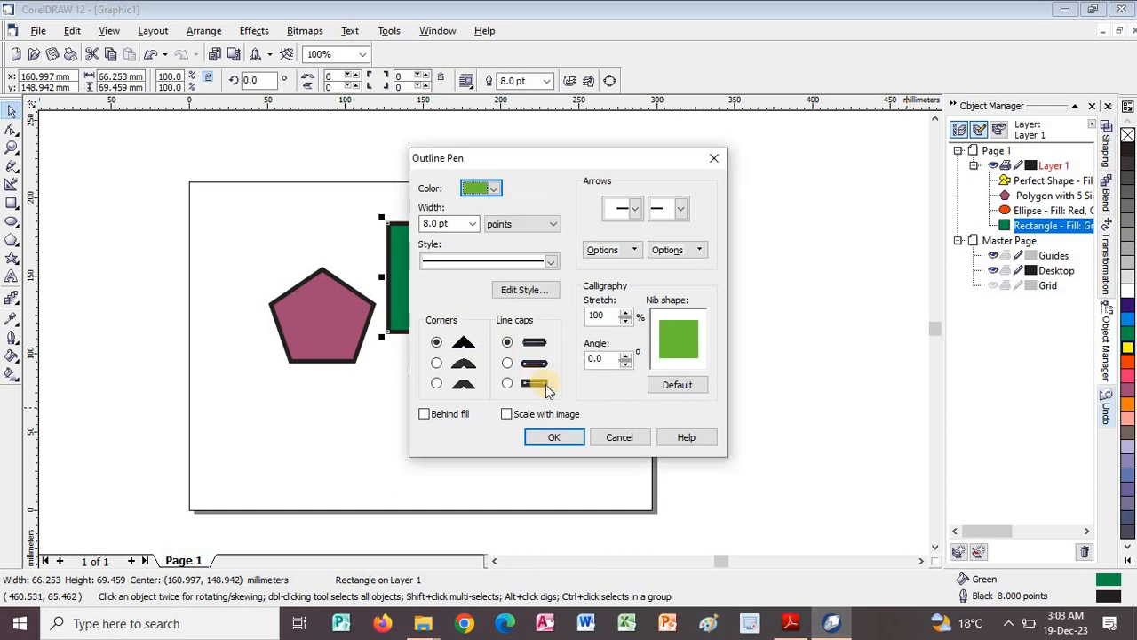
{"action": "left_click", "coordinate": [551, 438]}
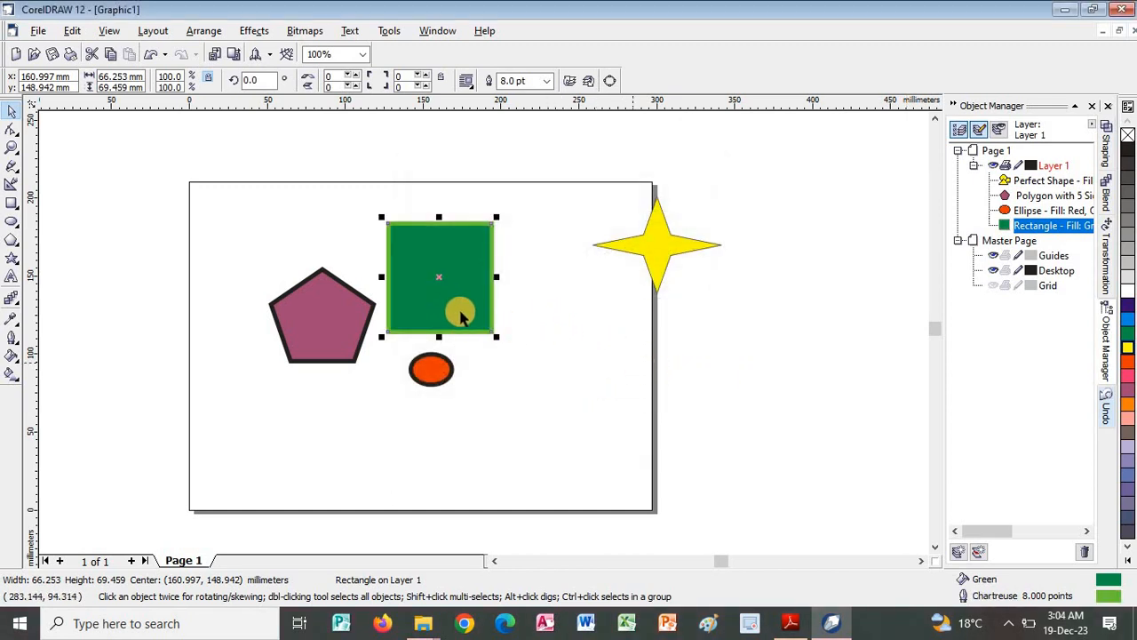
Switch to the PDF guide, read the Select Object to Change section on copying properties, and return to CorelDRAW.
{"action": "key", "text": "alt+Tab"}
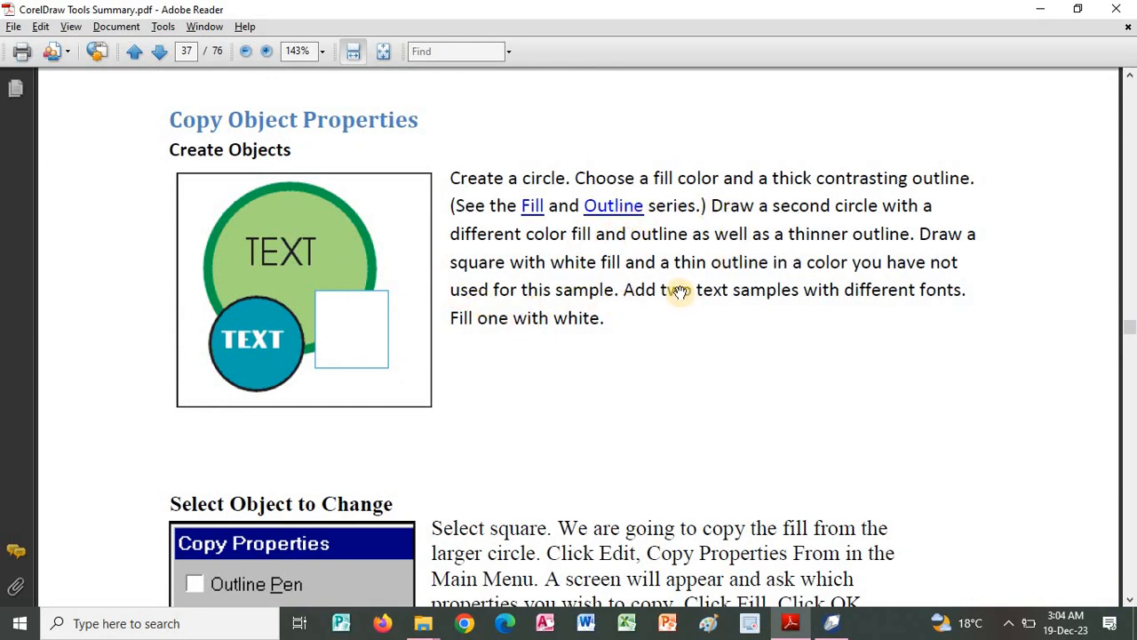
{"action": "scroll", "coordinate": [695, 267], "scroll_direction": "down", "scroll_amount": 3}
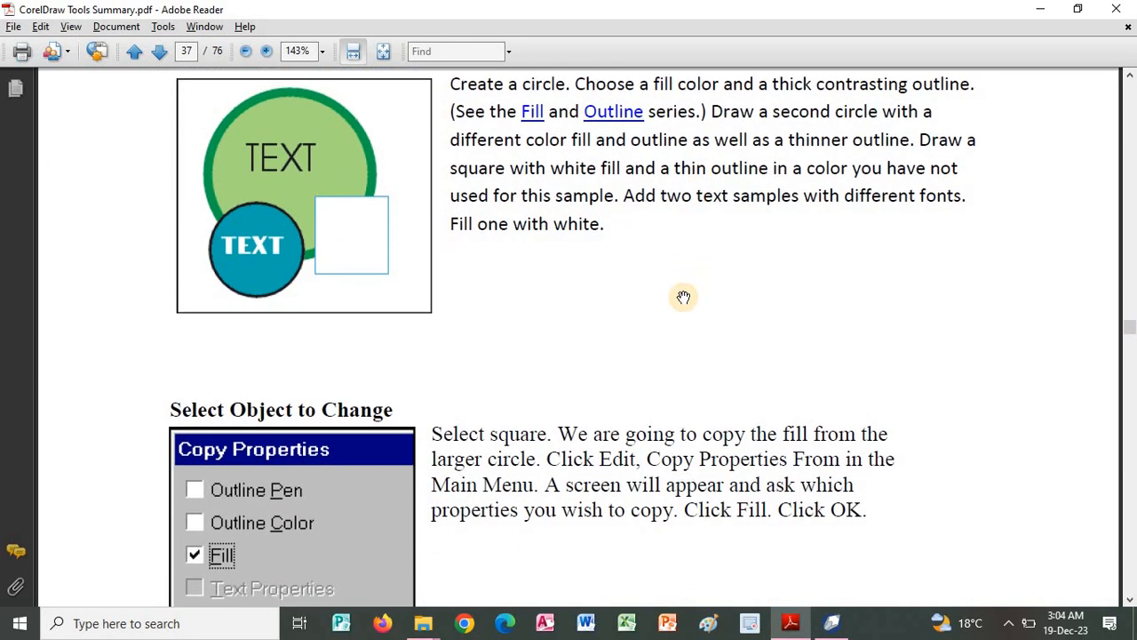
{"action": "scroll", "coordinate": [685, 210], "scroll_direction": "down", "scroll_amount": 1}
{"action": "key", "text": "alt+Tab"}
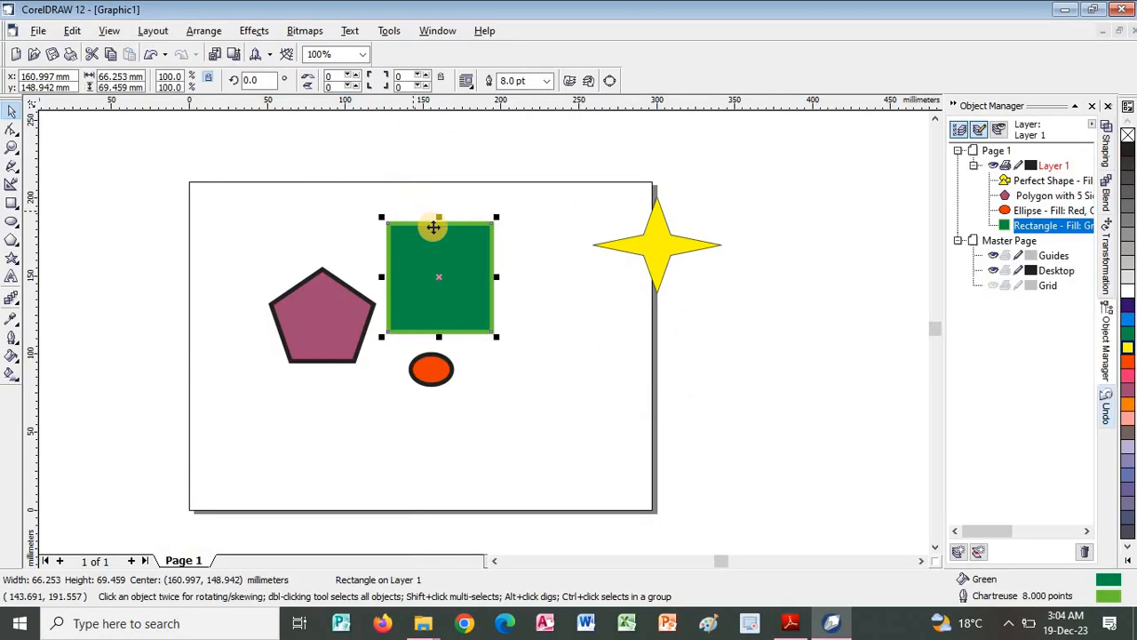
{"action": "left_click", "coordinate": [73, 32]}
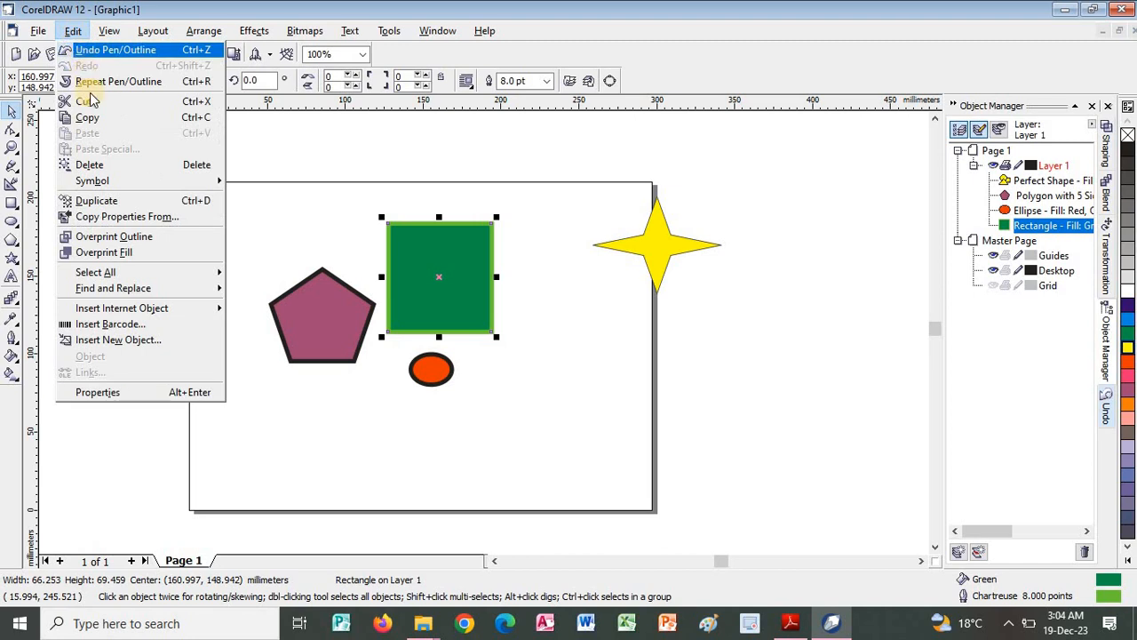
{"action": "left_click", "coordinate": [133, 217]}
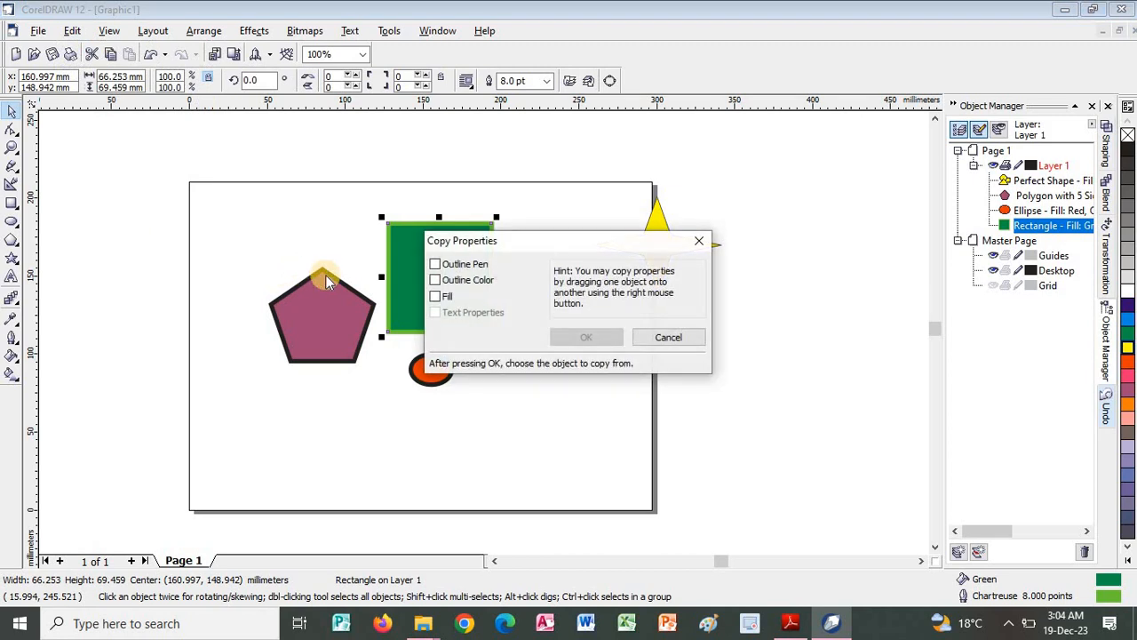
{"action": "left_click", "coordinate": [652, 337]}
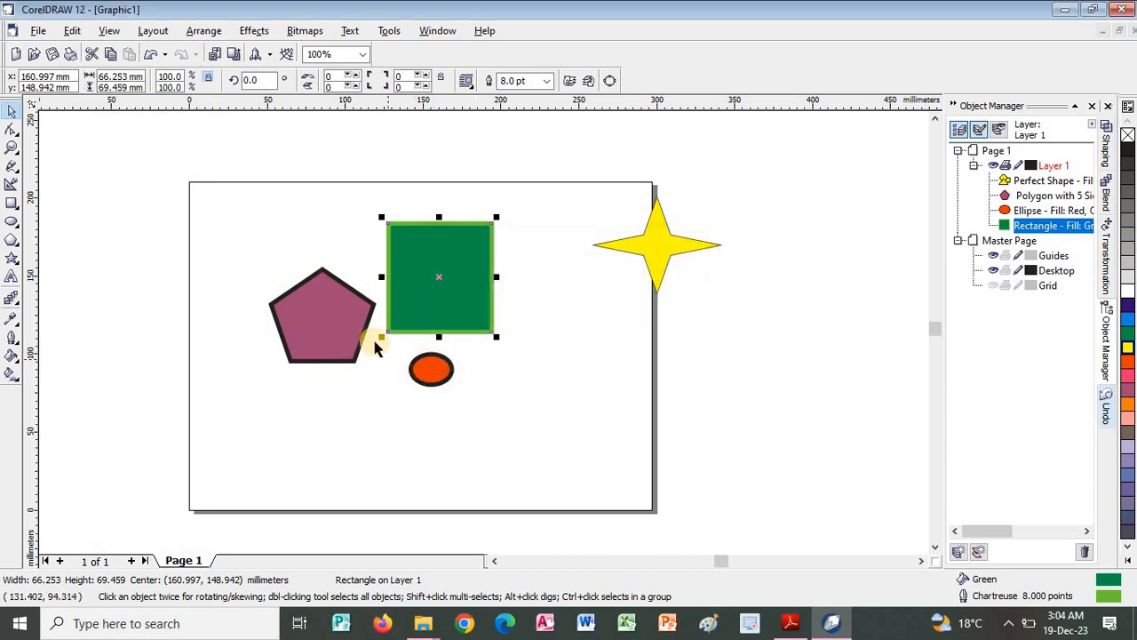
Select the red ellipse and copy only the Outline Pen property to it from the green square.
{"action": "left_click", "coordinate": [366, 373]}
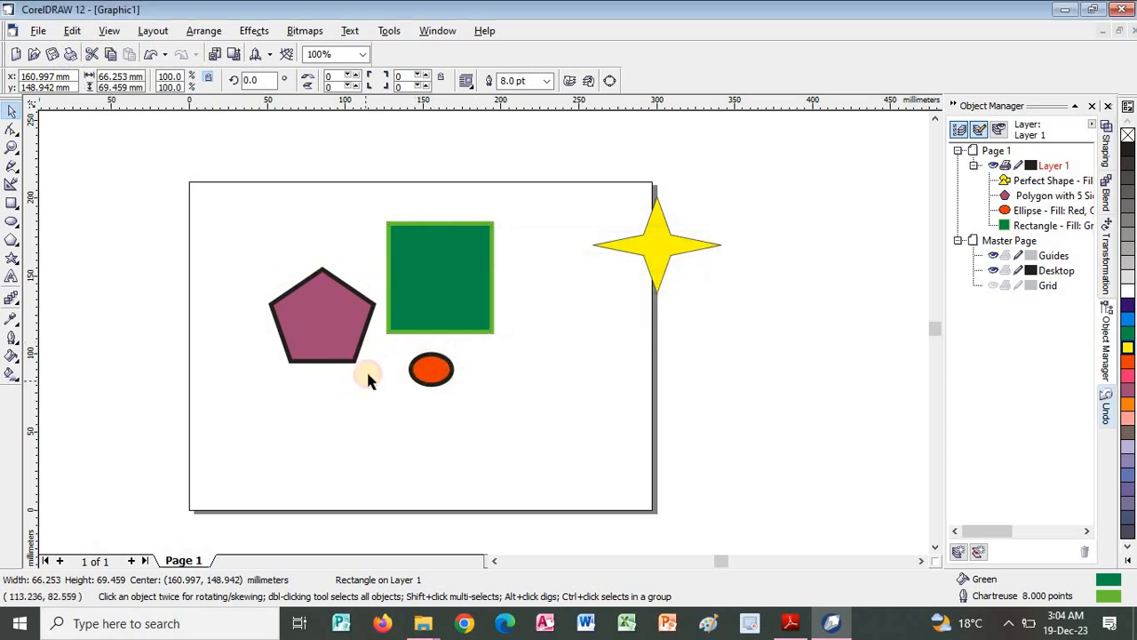
{"action": "left_click", "coordinate": [422, 366]}
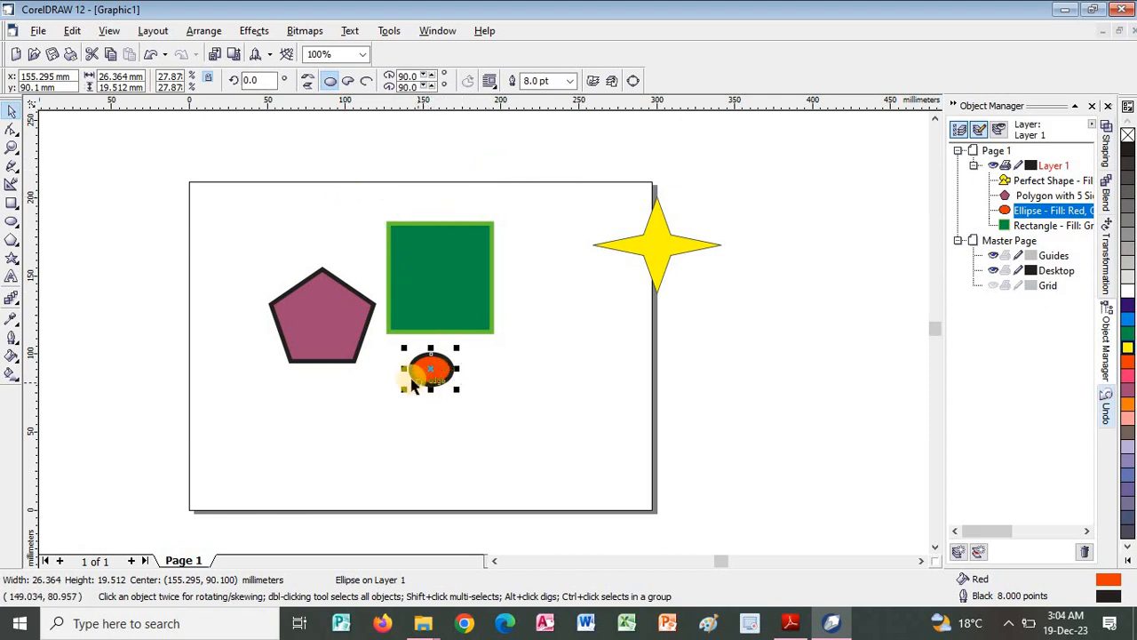
{"action": "left_click", "coordinate": [73, 30]}
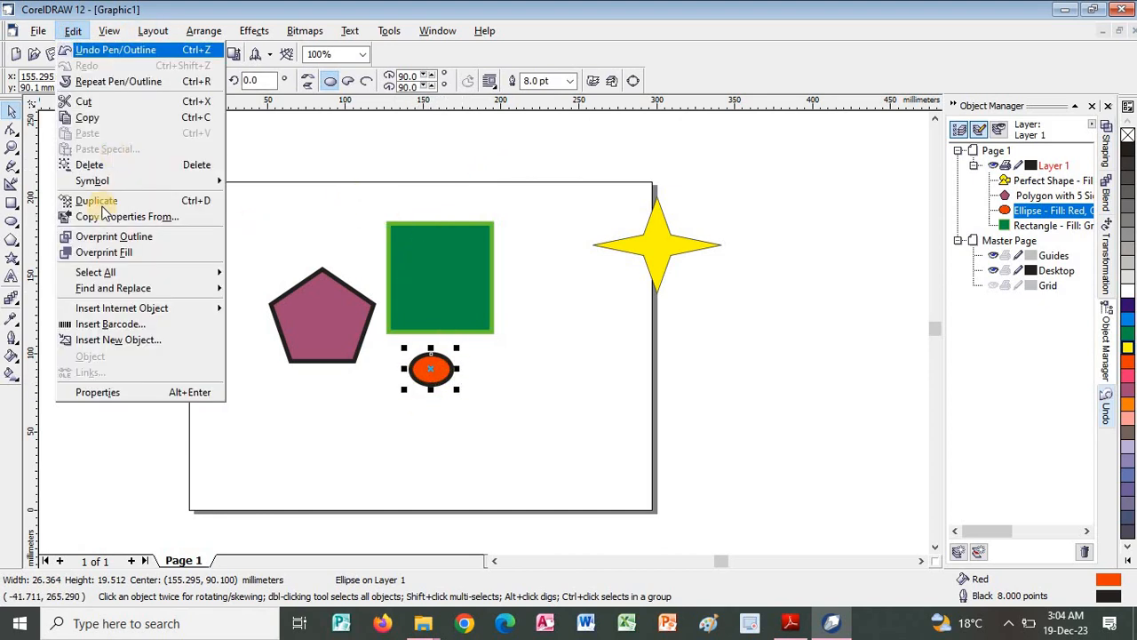
{"action": "left_click", "coordinate": [110, 218]}
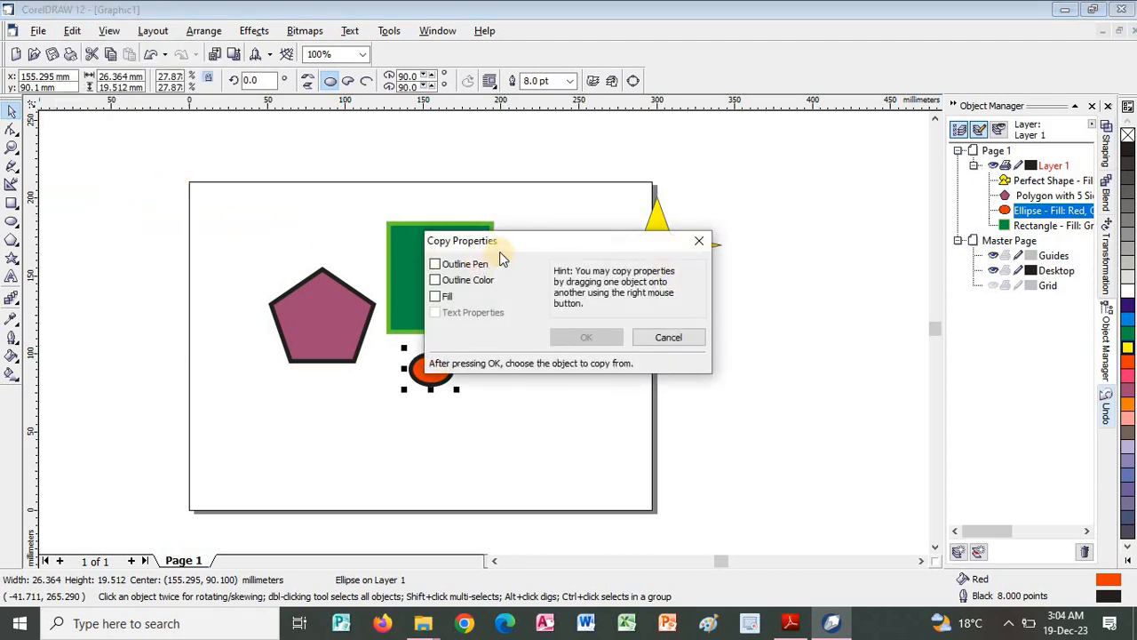
{"action": "left_click", "coordinate": [436, 265]}
{"action": "left_click", "coordinate": [596, 337]}
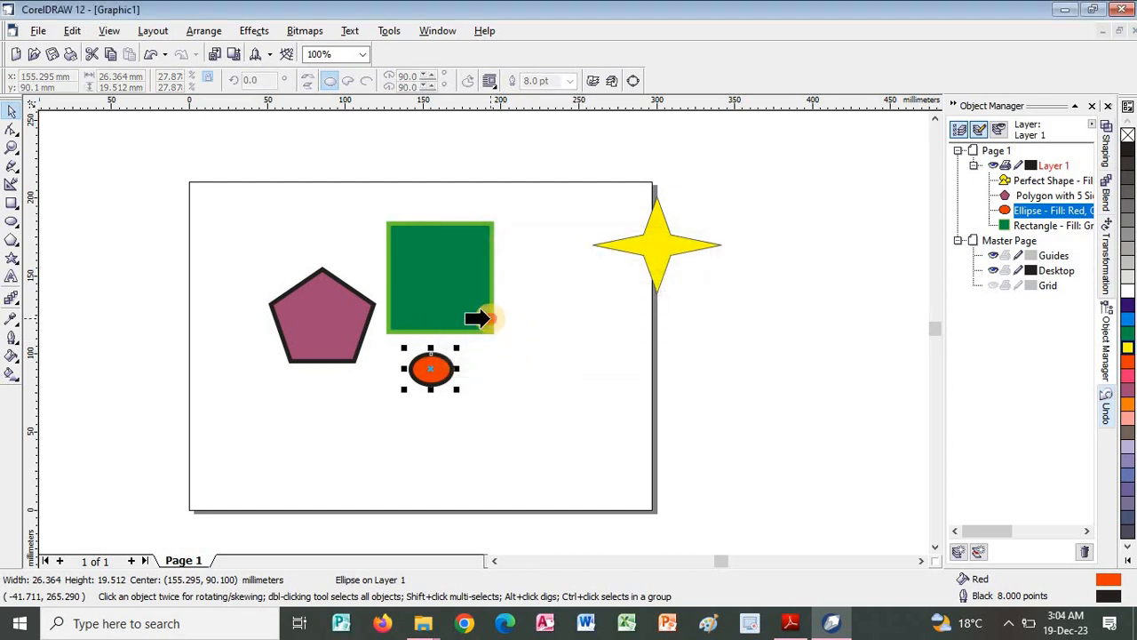
{"action": "left_click", "coordinate": [487, 318]}
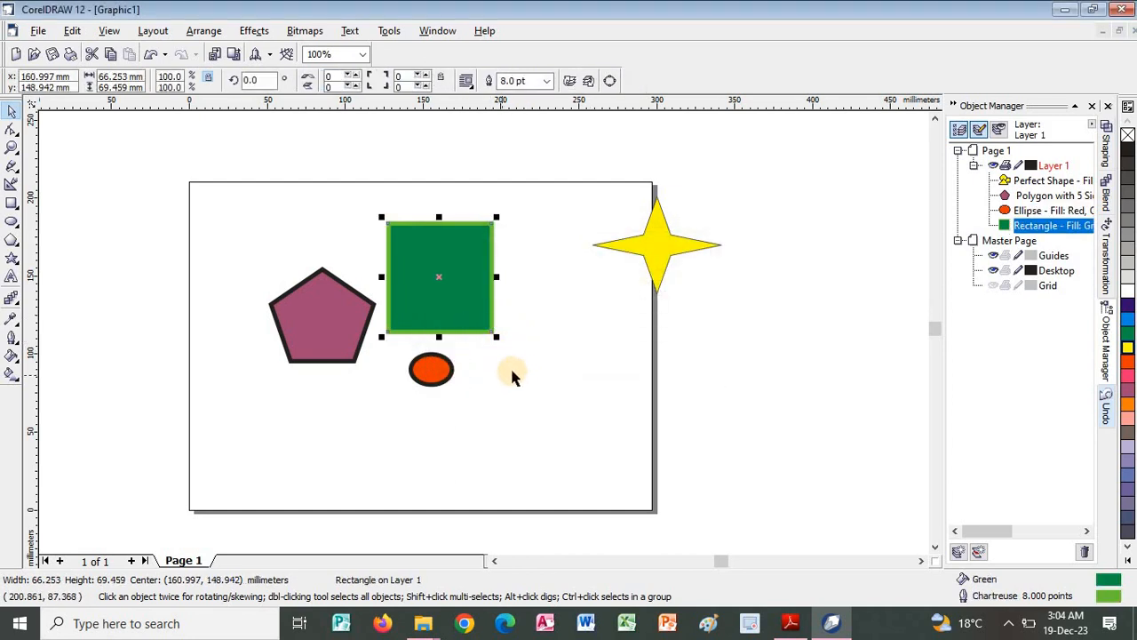
Select the red ellipse and copy the Outline Pen and Outline Color properties to it from the green square.
{"action": "left_click", "coordinate": [508, 363]}
{"action": "left_click", "coordinate": [440, 369]}
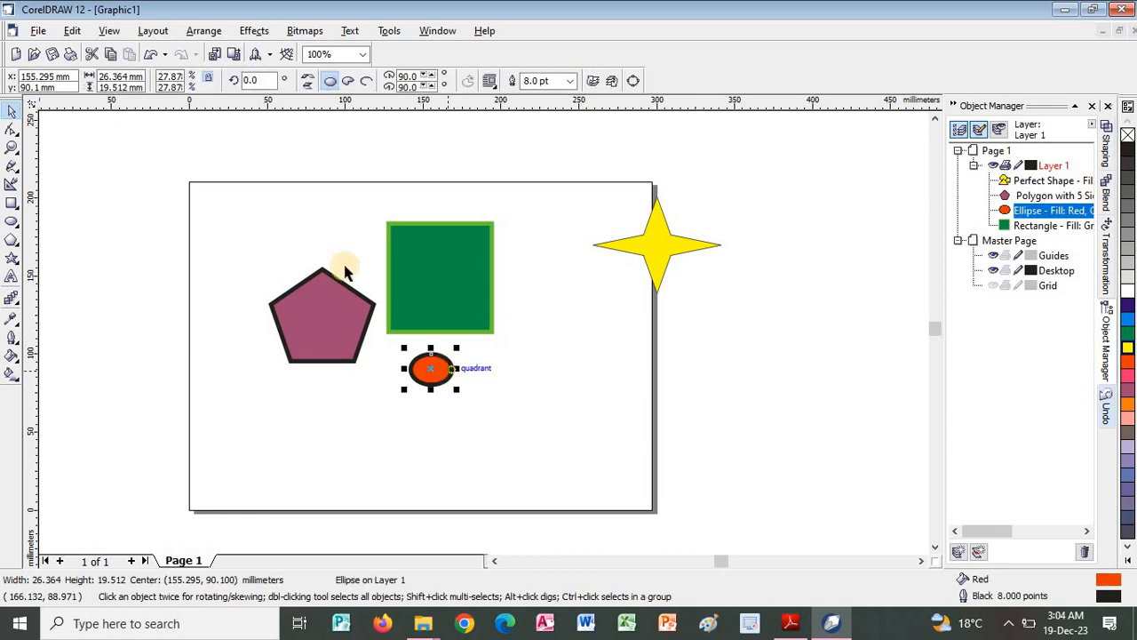
{"action": "left_click", "coordinate": [71, 32]}
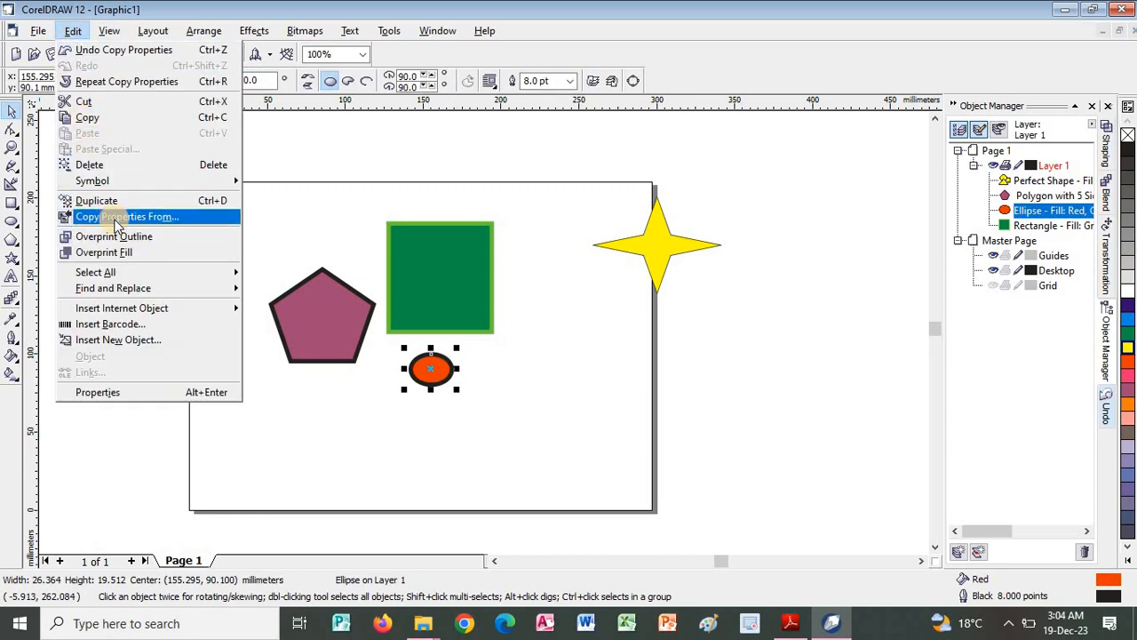
{"action": "left_click", "coordinate": [118, 223]}
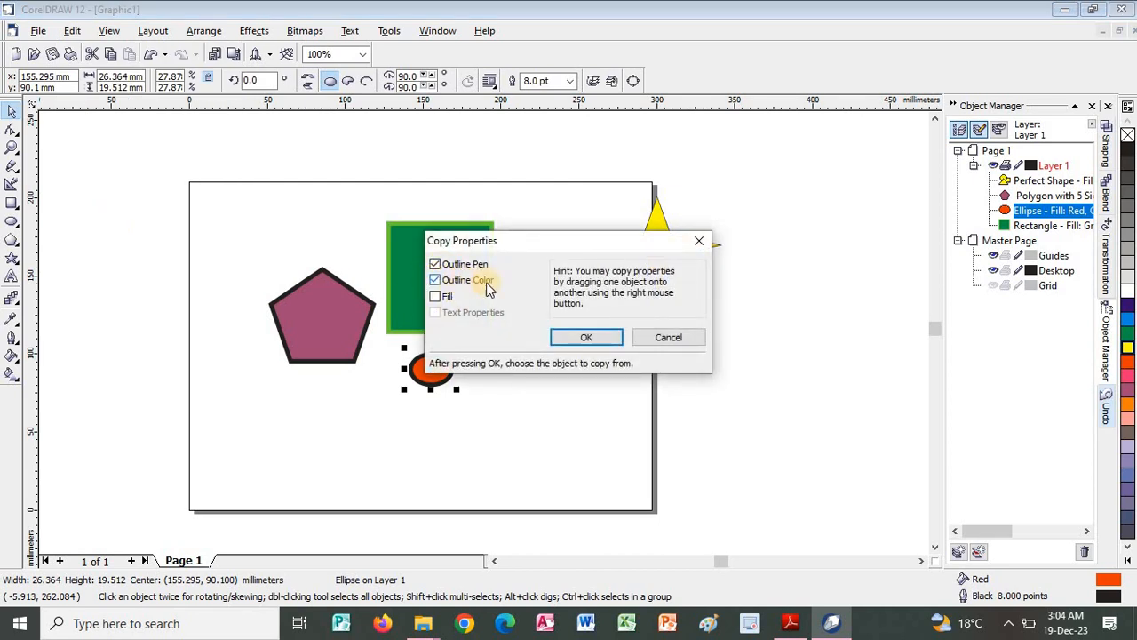
{"action": "left_click", "coordinate": [585, 337]}
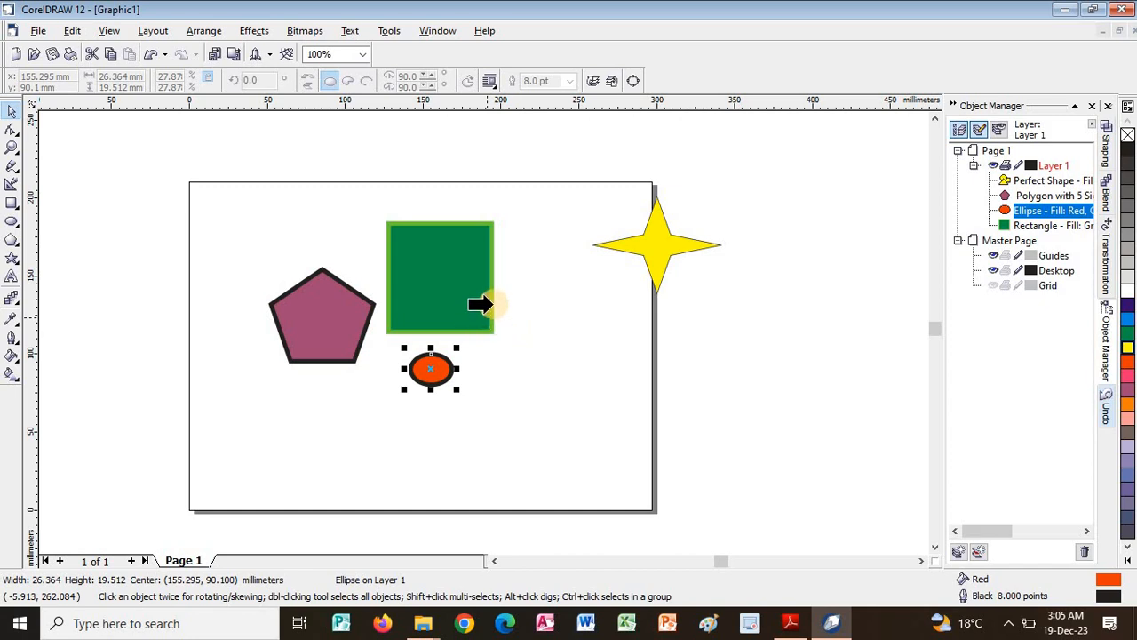
{"action": "left_click", "coordinate": [489, 303]}
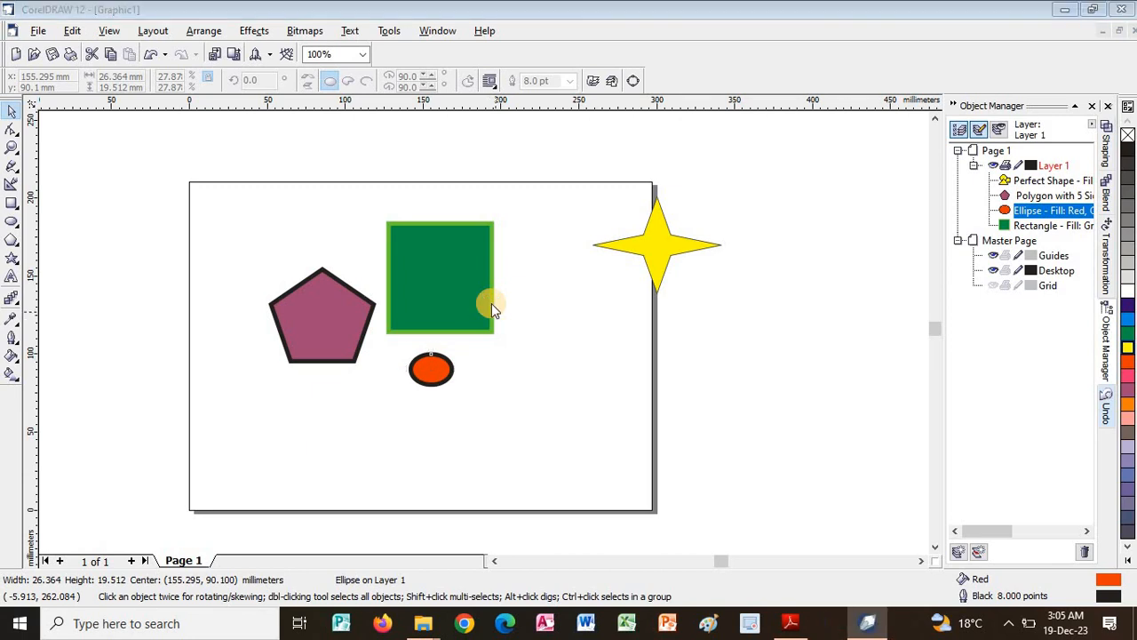
{"action": "left_click", "coordinate": [560, 348]}
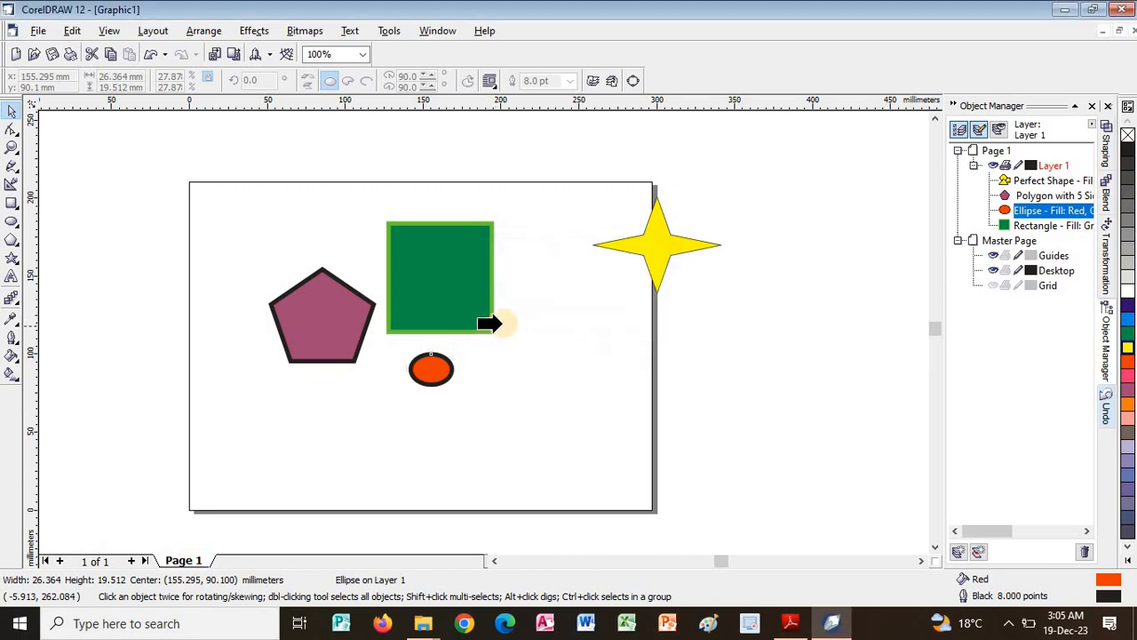
{"action": "left_click", "coordinate": [492, 324]}
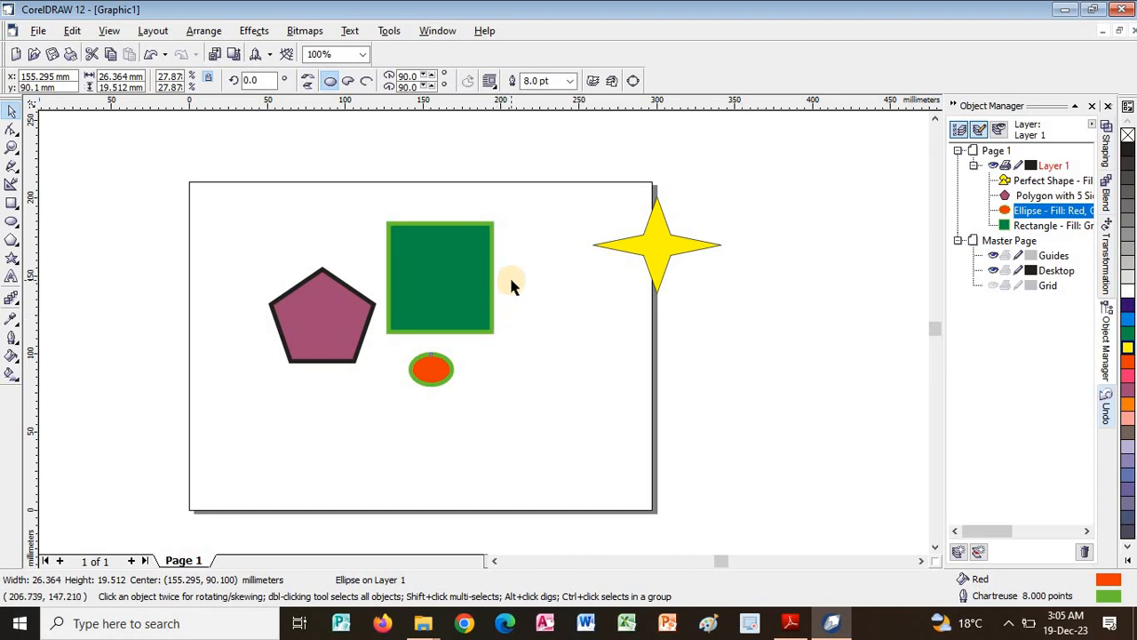
Switch to the PDF guide and read the Select Object to Change, Copy Properties and Click and Drag Properties sections.
{"action": "key", "text": "alt+Tab"}
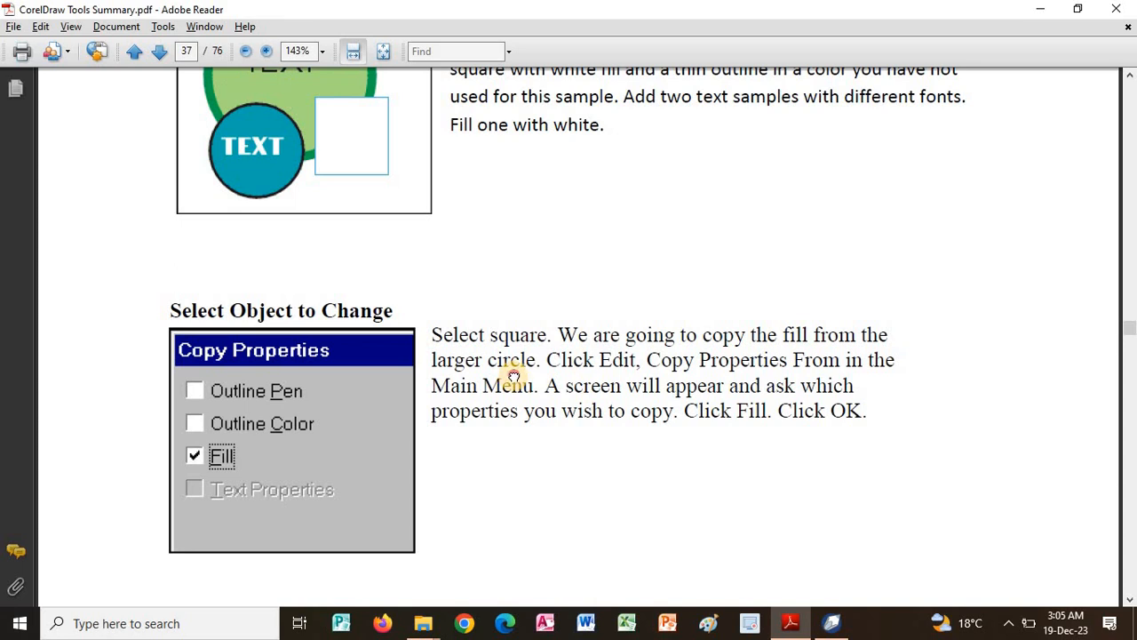
{"action": "scroll", "coordinate": [514, 369], "scroll_direction": "up", "scroll_amount": 1}
{"action": "scroll", "coordinate": [521, 459], "scroll_direction": "up", "scroll_amount": 1}
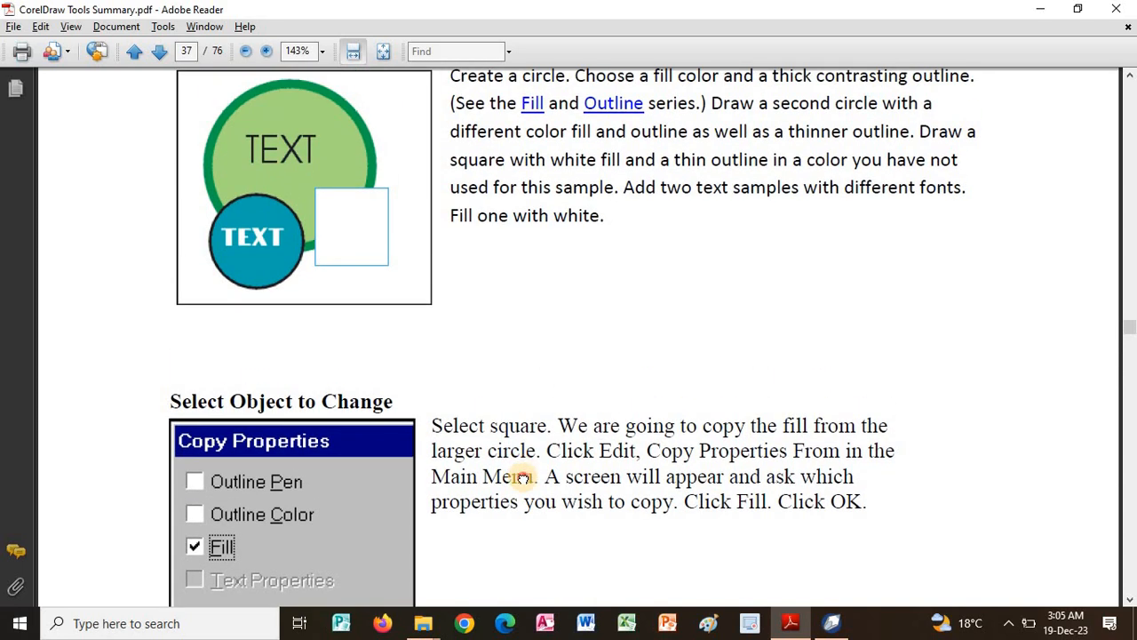
{"action": "scroll", "coordinate": [556, 388], "scroll_direction": "down", "scroll_amount": 3}
{"action": "scroll", "coordinate": [614, 355], "scroll_direction": "down", "scroll_amount": 1}
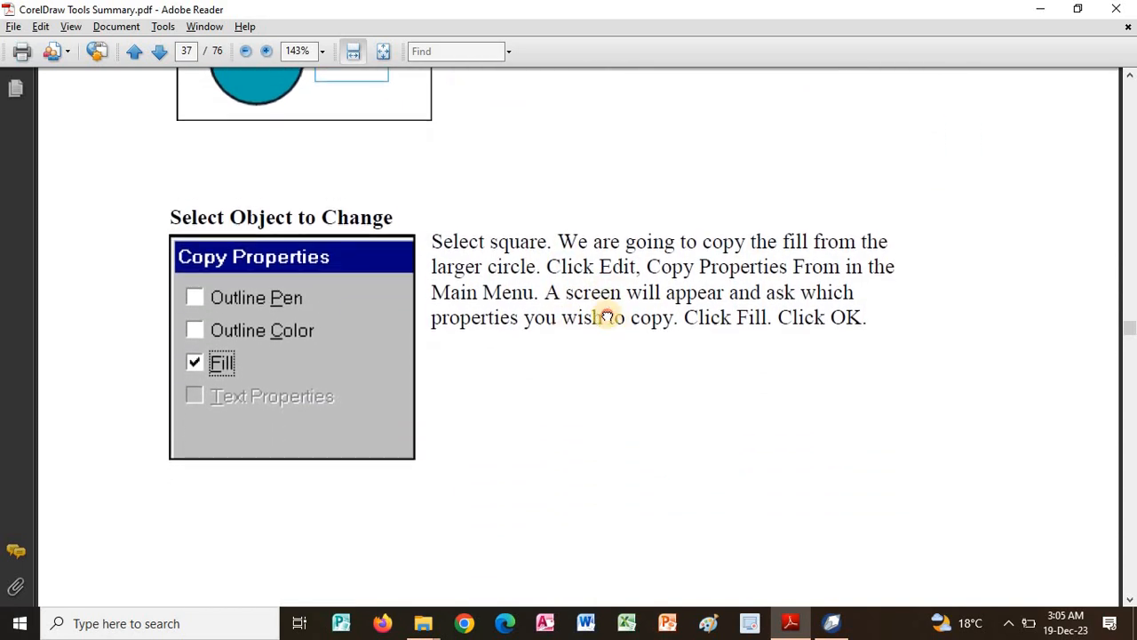
{"action": "scroll", "coordinate": [693, 275], "scroll_direction": "down", "scroll_amount": 1}
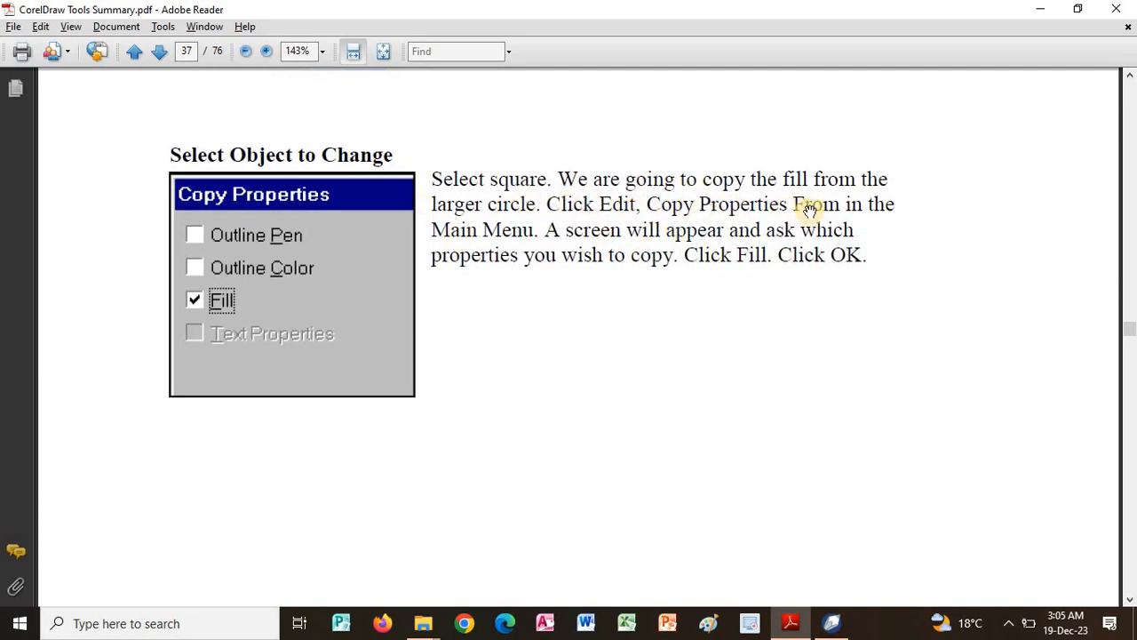
{"action": "scroll", "coordinate": [701, 267], "scroll_direction": "down", "scroll_amount": 5}
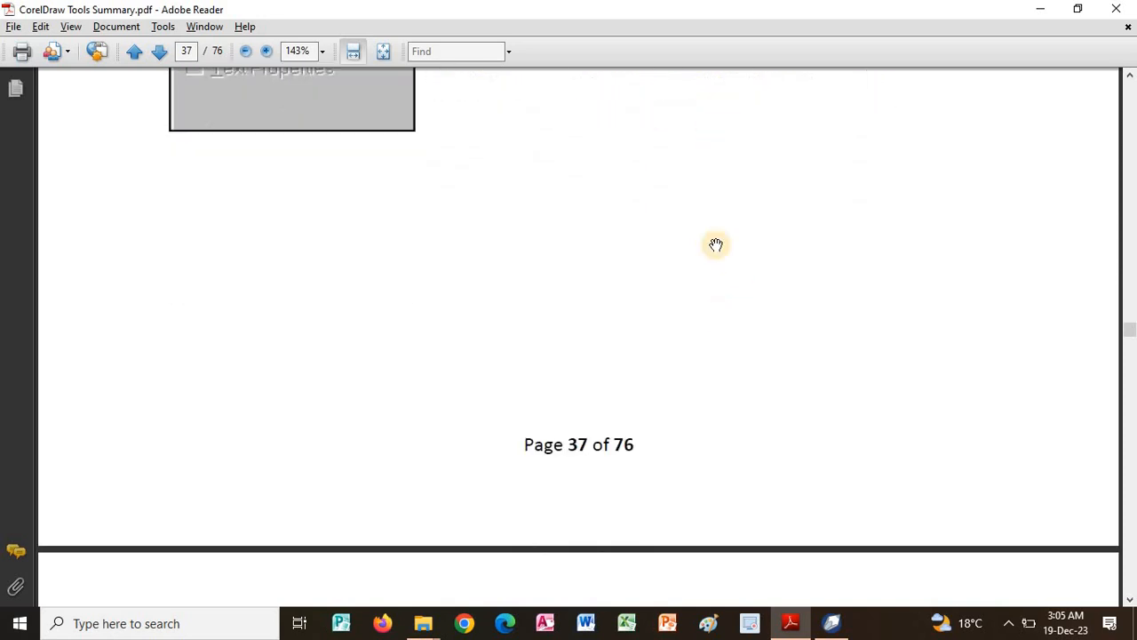
{"action": "scroll", "coordinate": [716, 244], "scroll_direction": "down", "scroll_amount": 10}
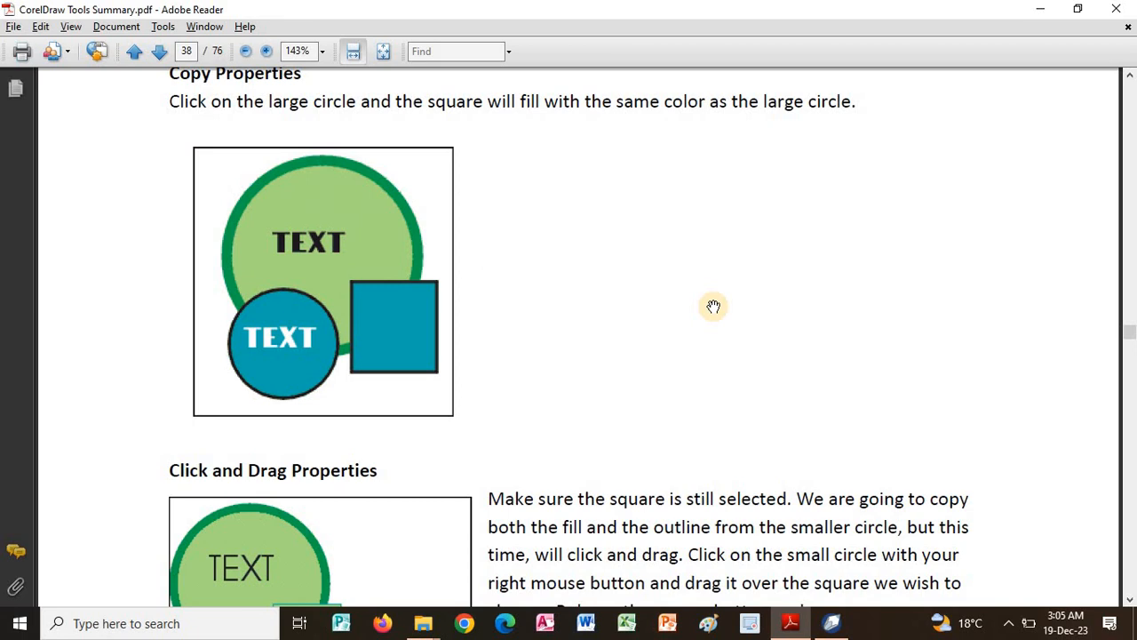
{"action": "scroll", "coordinate": [685, 325], "scroll_direction": "down", "scroll_amount": 3}
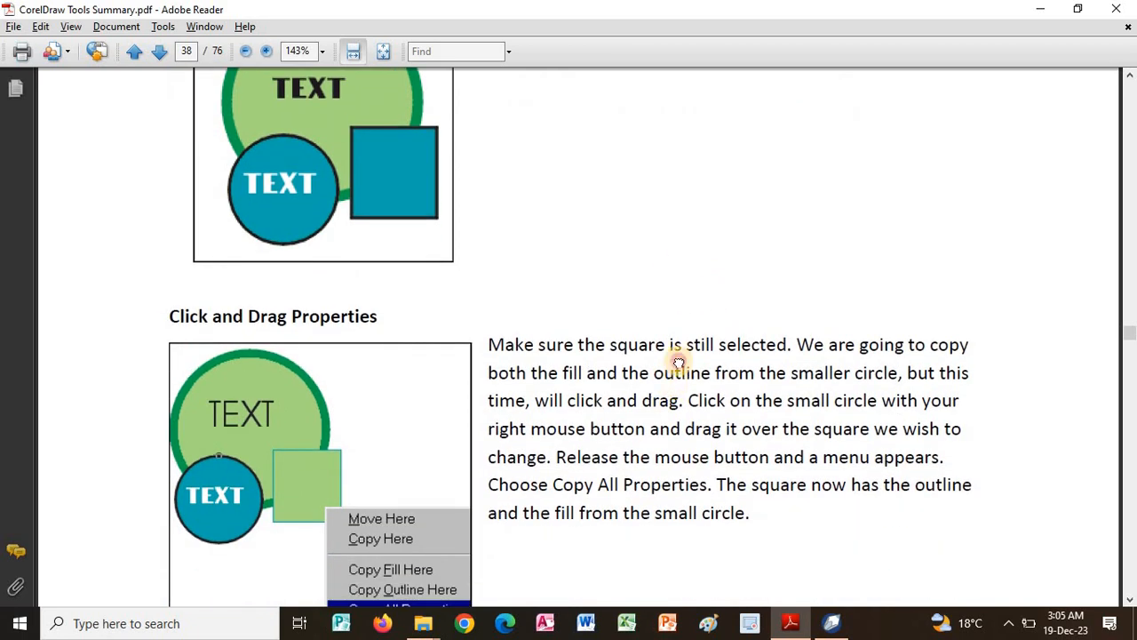
{"action": "scroll", "coordinate": [678, 362], "scroll_direction": "down", "scroll_amount": 3}
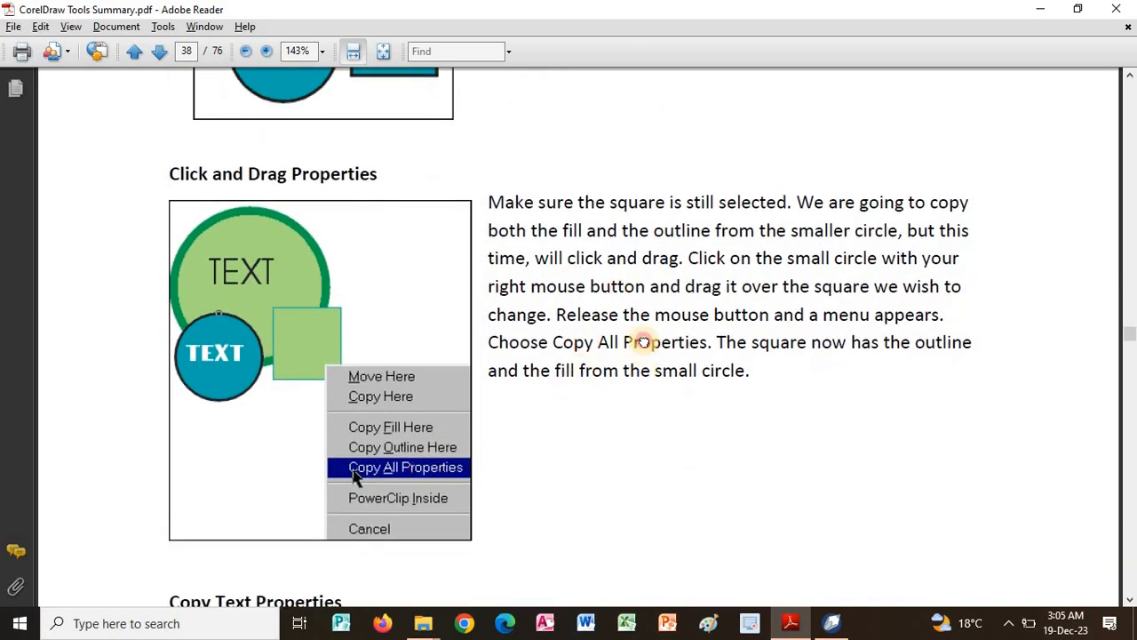
{"action": "scroll", "coordinate": [642, 342], "scroll_direction": "down", "scroll_amount": 1}
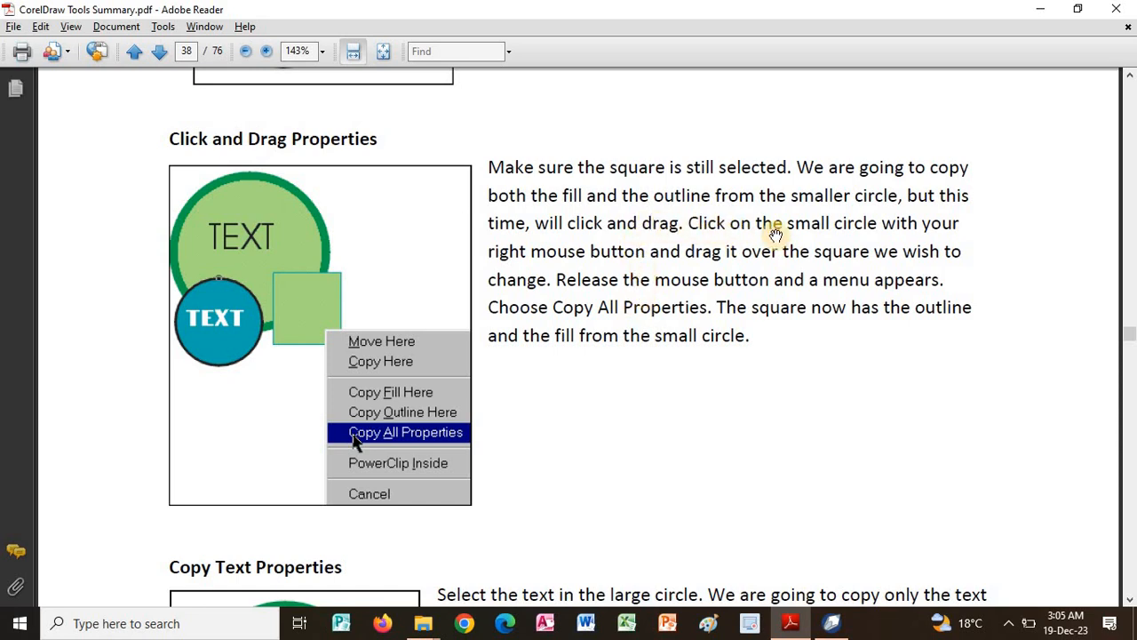
Switch to CorelDRAW and copy all properties from the red ellipse onto the purple pentagon.
{"action": "key", "text": "alt+Tab"}
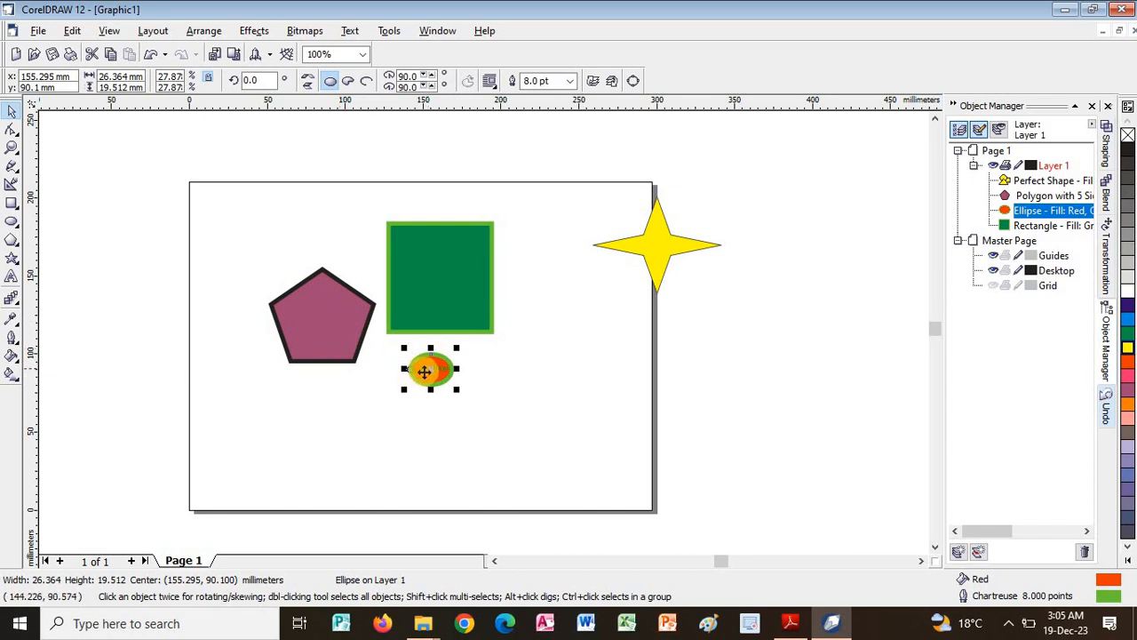
{"action": "left_click_drag", "start_coordinate": [426, 371], "coordinate": [301, 334]}
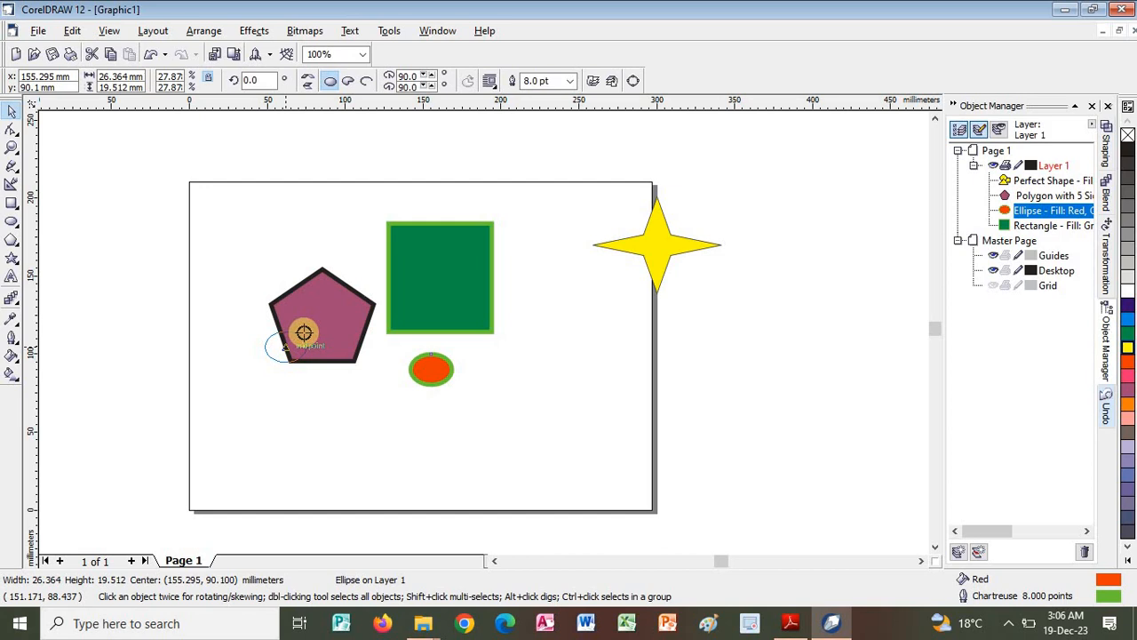
{"action": "left_click_drag", "start_coordinate": [304, 333], "coordinate": [310, 360]}
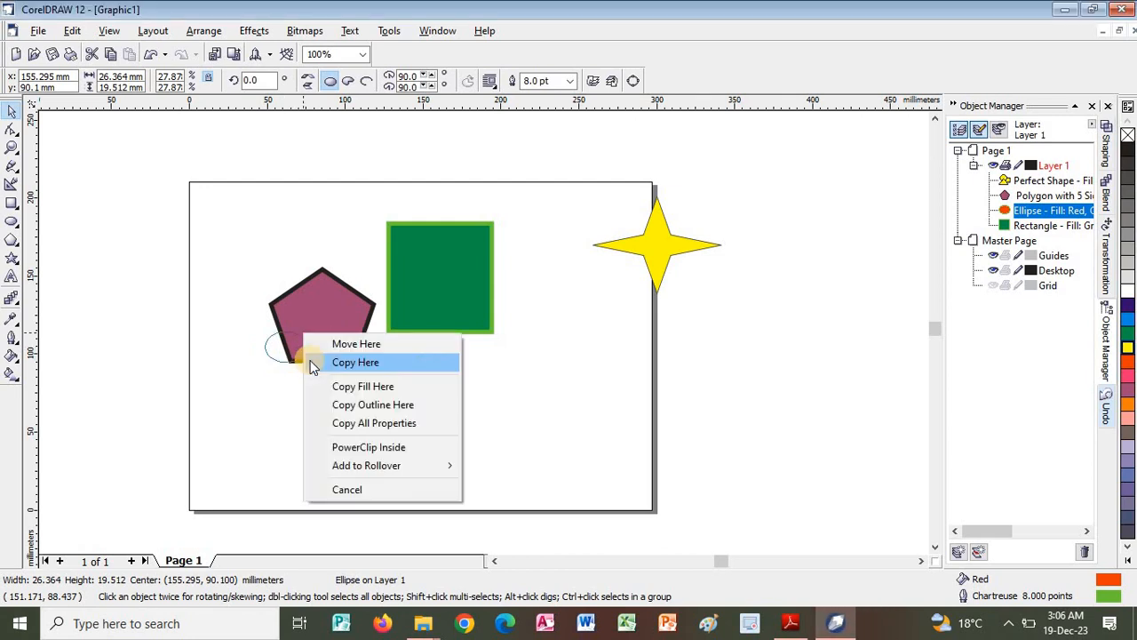
{"action": "left_click", "coordinate": [380, 424]}
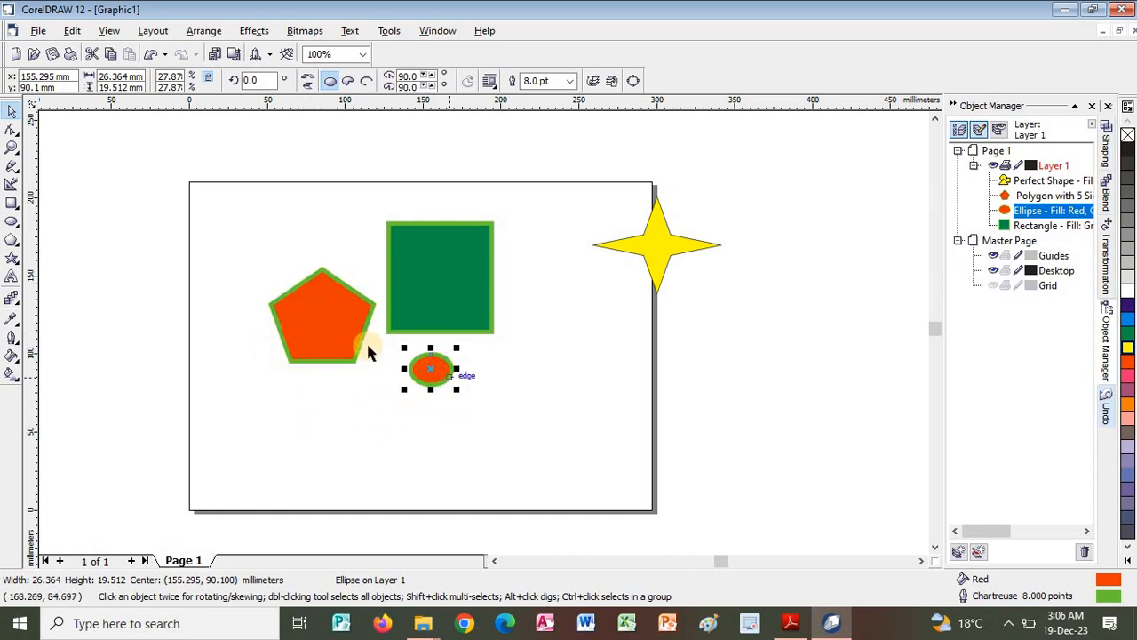
Switch to the PDF guide and read the Copy Text Properties section on page 38.
{"action": "key", "text": "alt+Tab"}
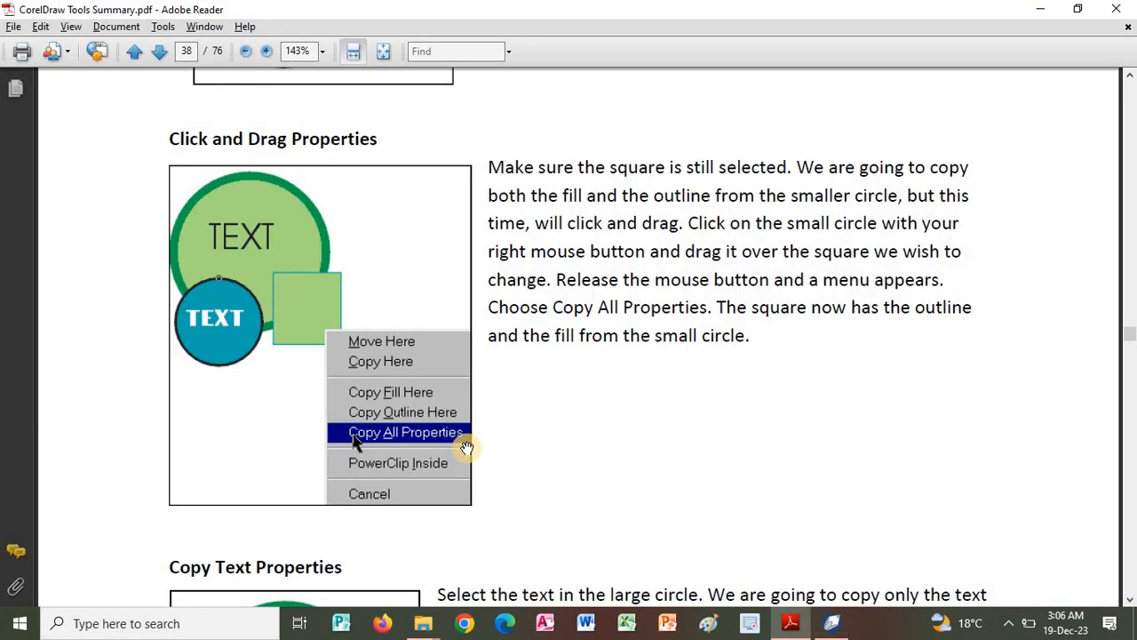
{"action": "scroll", "coordinate": [622, 462], "scroll_direction": "down", "scroll_amount": 5}
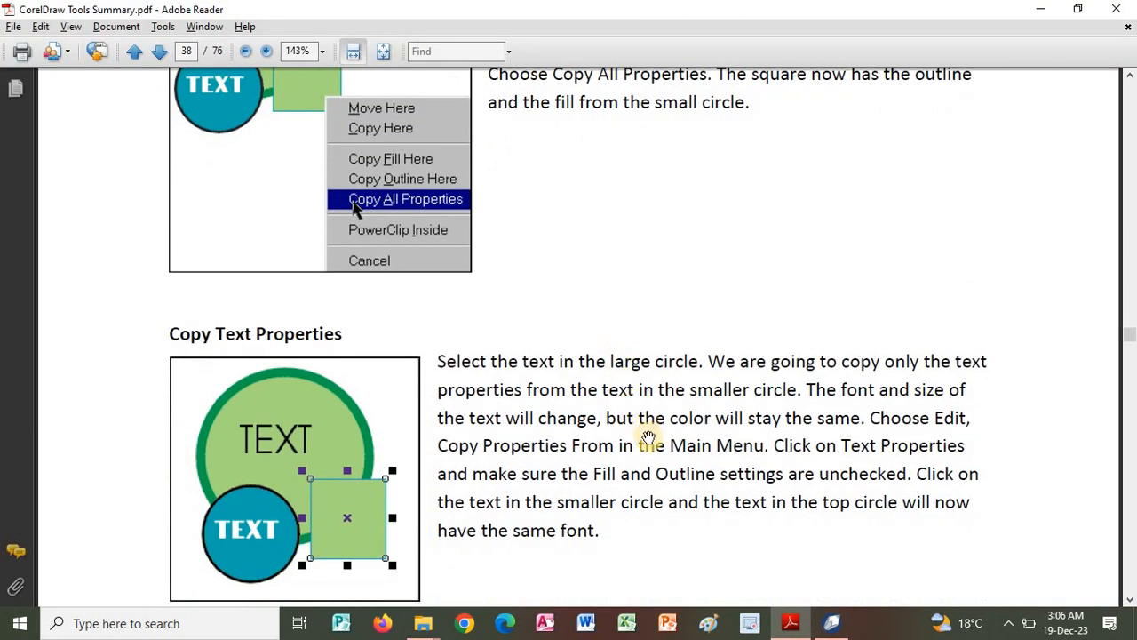
{"action": "scroll", "coordinate": [648, 438], "scroll_direction": "down", "scroll_amount": 2}
{"action": "scroll", "coordinate": [652, 358], "scroll_direction": "down", "scroll_amount": 2}
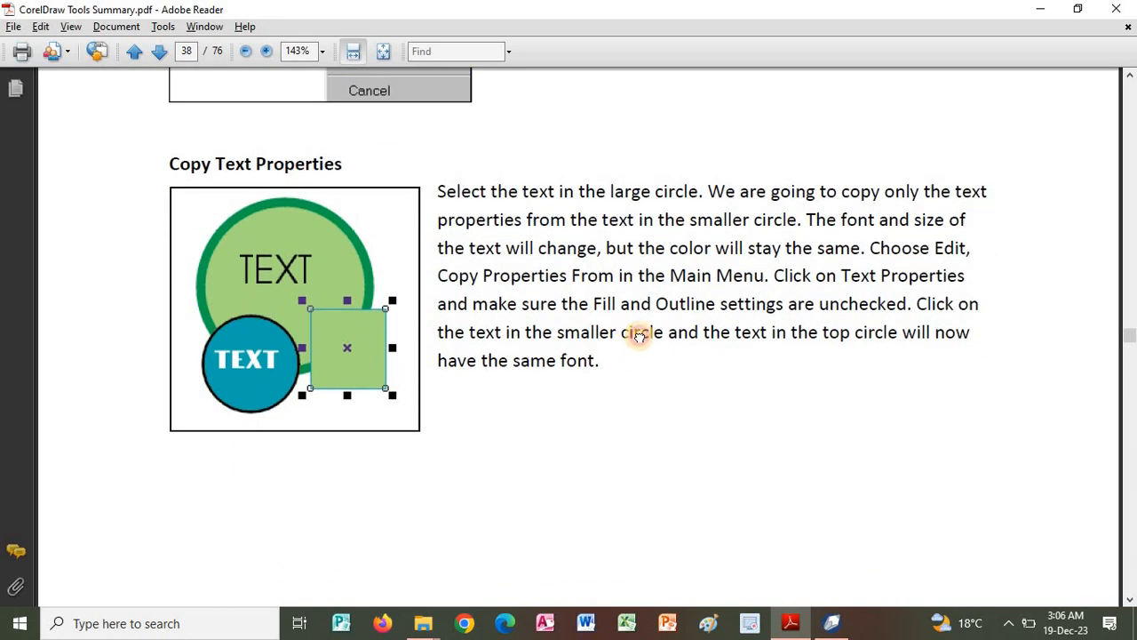
{"action": "scroll", "coordinate": [640, 336], "scroll_direction": "down", "scroll_amount": 1}
{"action": "scroll", "coordinate": [571, 311], "scroll_direction": "down", "scroll_amount": 2}
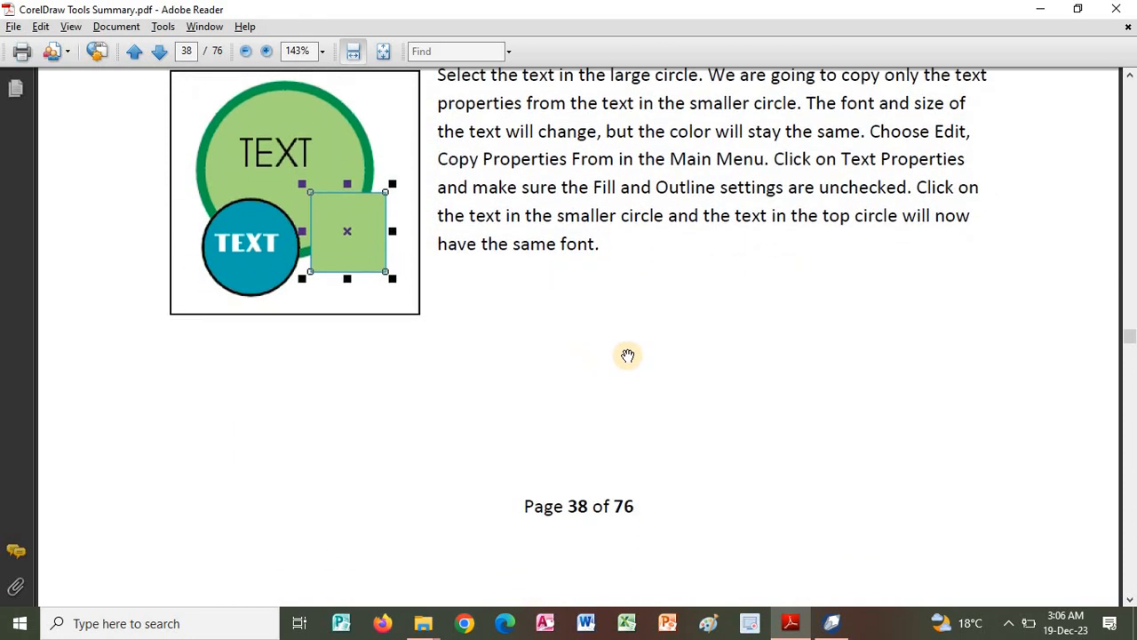
{"action": "scroll", "coordinate": [671, 390], "scroll_direction": "down", "scroll_amount": 2}
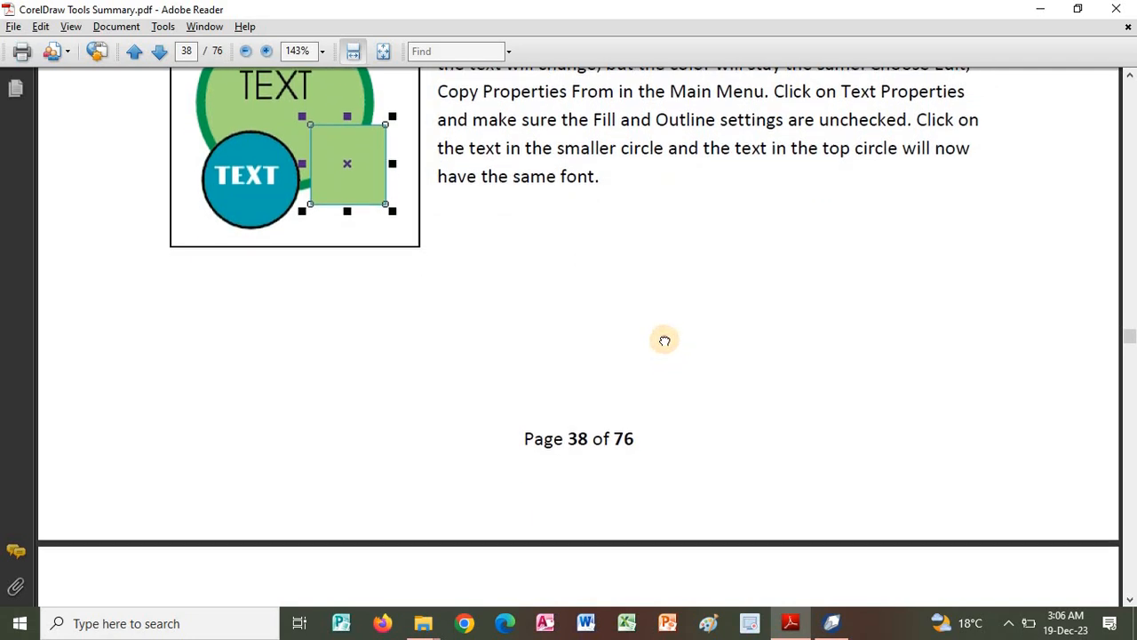
Read the Create a New Guideline and Set Snap to Guidelines sections on page 39 of the guide.
{"action": "scroll", "coordinate": [664, 340], "scroll_direction": "down", "scroll_amount": 4}
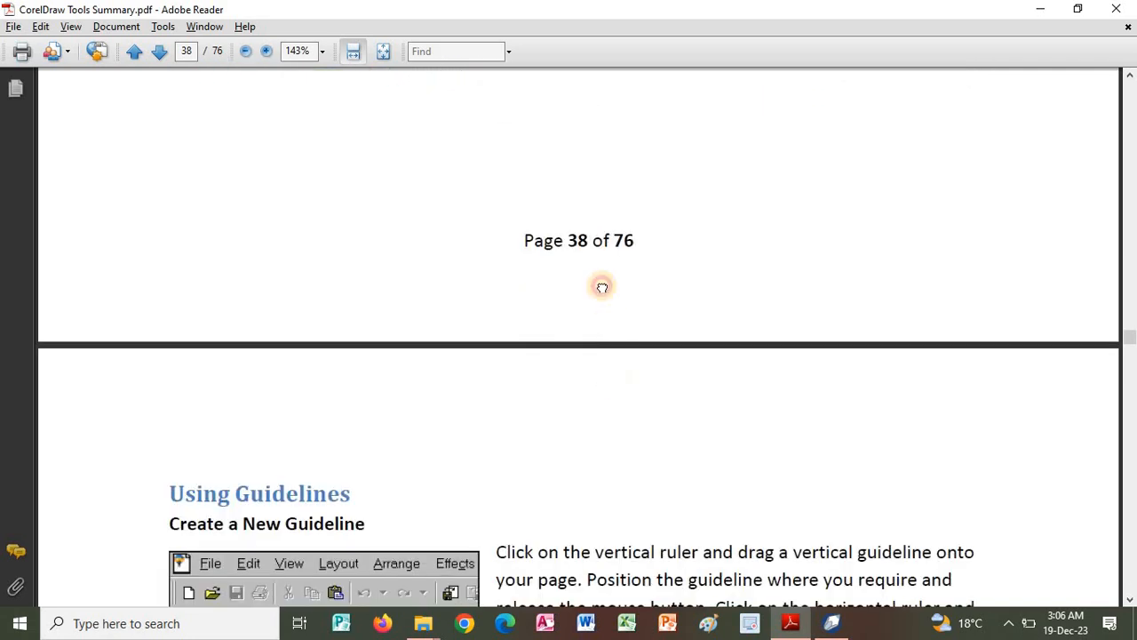
{"action": "scroll", "coordinate": [603, 287], "scroll_direction": "down", "scroll_amount": 6}
{"action": "scroll", "coordinate": [587, 300], "scroll_direction": "down", "scroll_amount": 1}
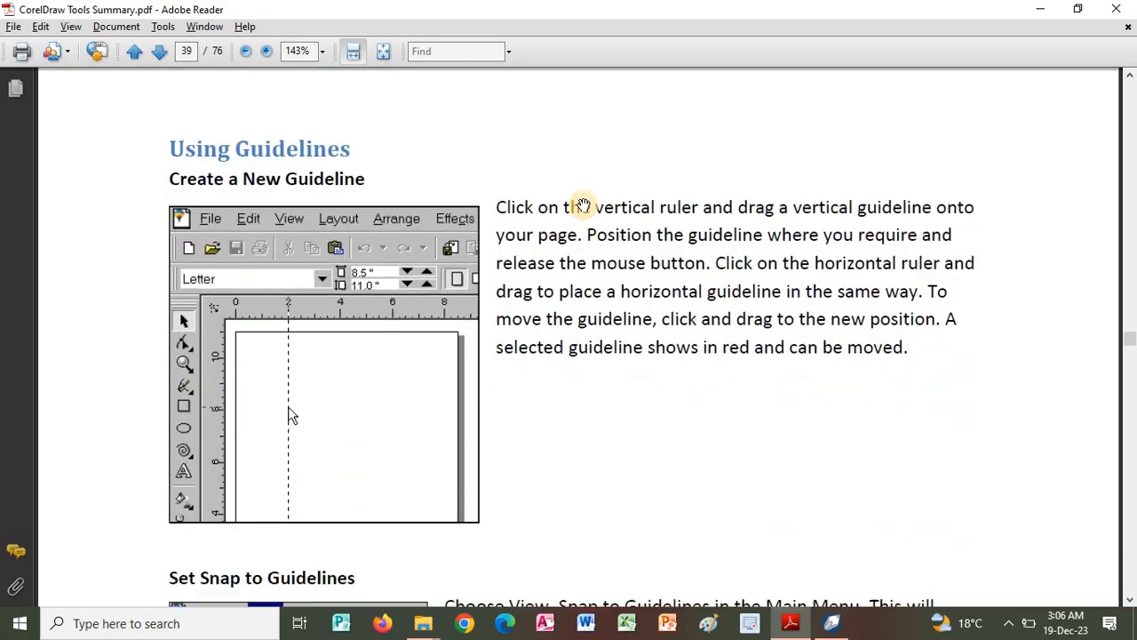
{"action": "scroll", "coordinate": [582, 206], "scroll_direction": "down", "scroll_amount": 2}
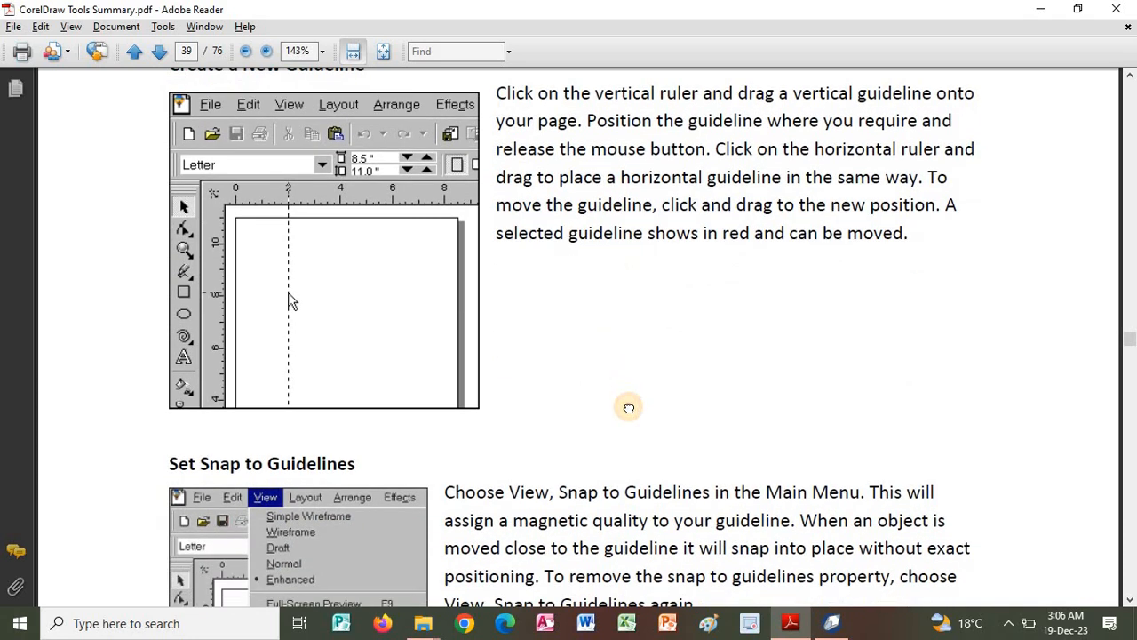
{"action": "scroll", "coordinate": [628, 408], "scroll_direction": "up", "scroll_amount": 1}
{"action": "scroll", "coordinate": [627, 378], "scroll_direction": "down", "scroll_amount": 3}
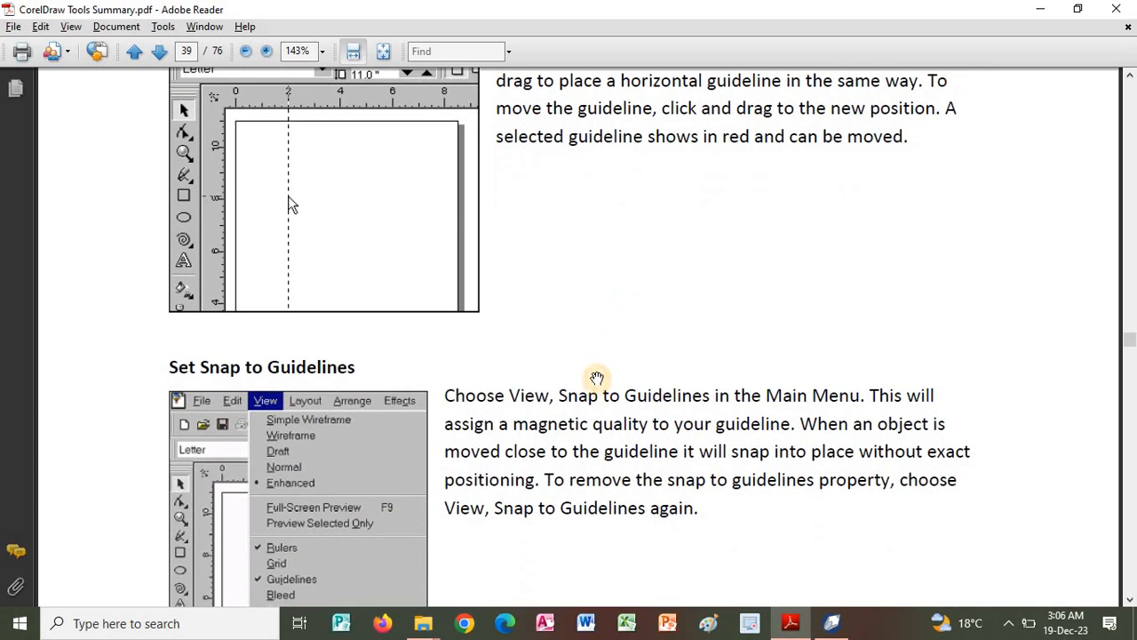
{"action": "scroll", "coordinate": [599, 370], "scroll_direction": "down", "scroll_amount": 4}
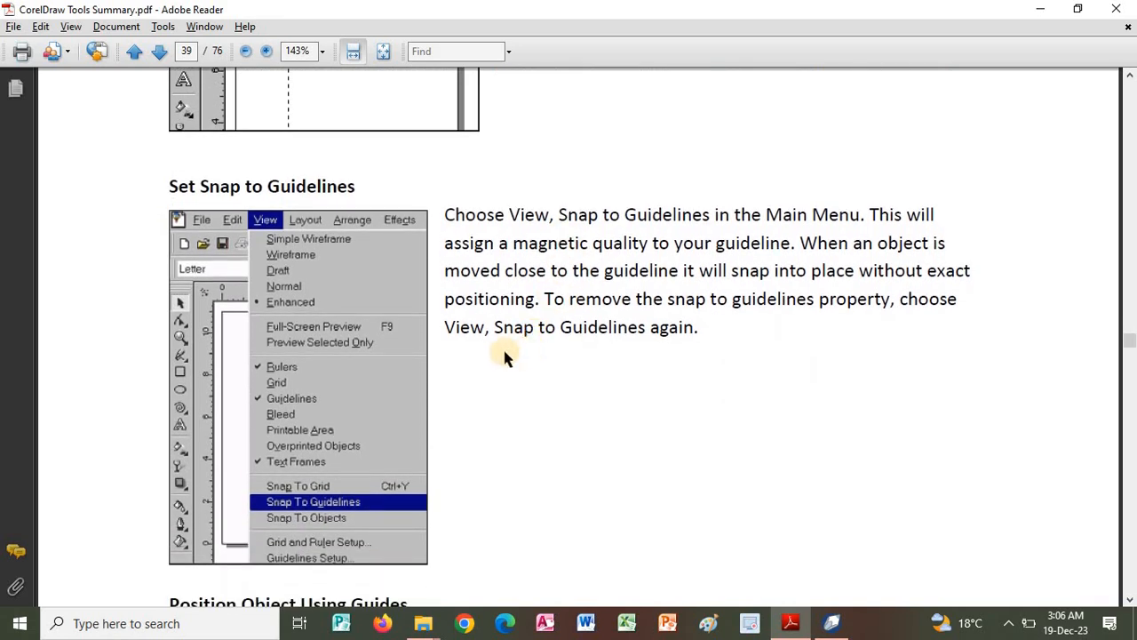
Switch to CorelDRAW, add a vertical guideline at about 20 mm and a horizontal one at about 188 mm, and enable Snap To Guidelines.
{"action": "key", "text": "alt+Tab"}
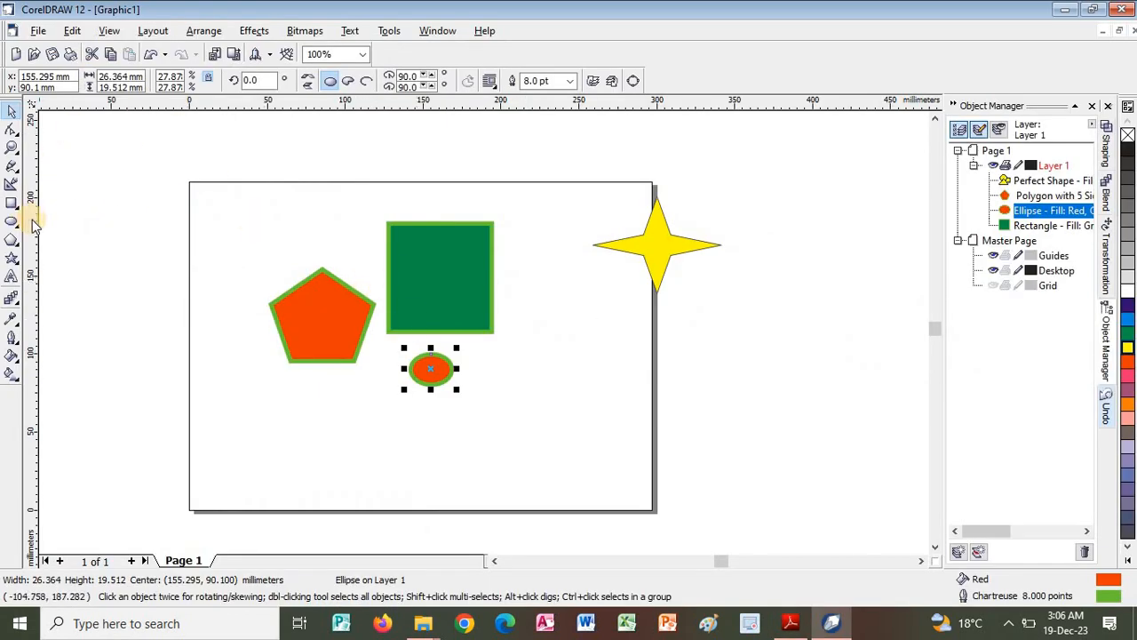
{"action": "left_click_drag", "start_coordinate": [222, 231], "coordinate": [221, 233]}
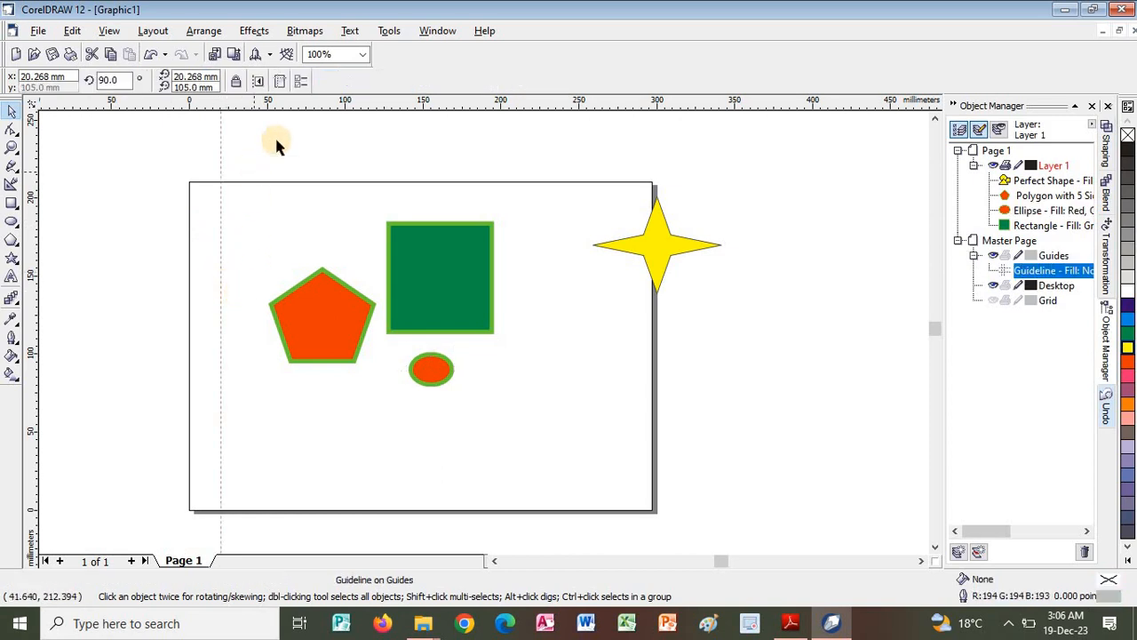
{"action": "left_click_drag", "start_coordinate": [286, 163], "coordinate": [300, 226]}
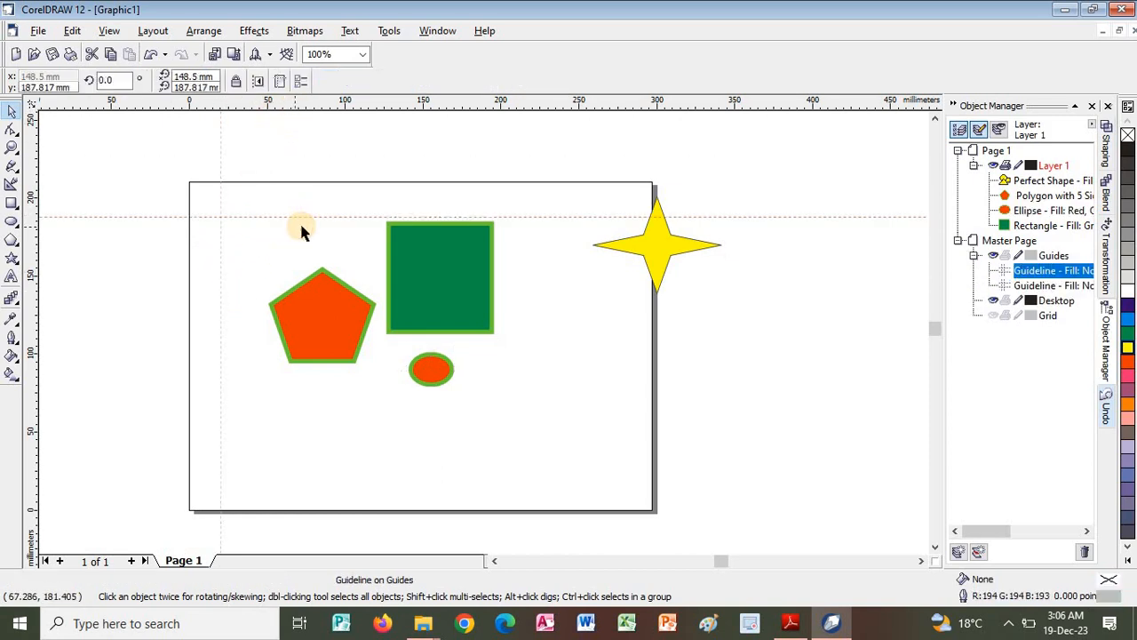
{"action": "left_click", "coordinate": [109, 31]}
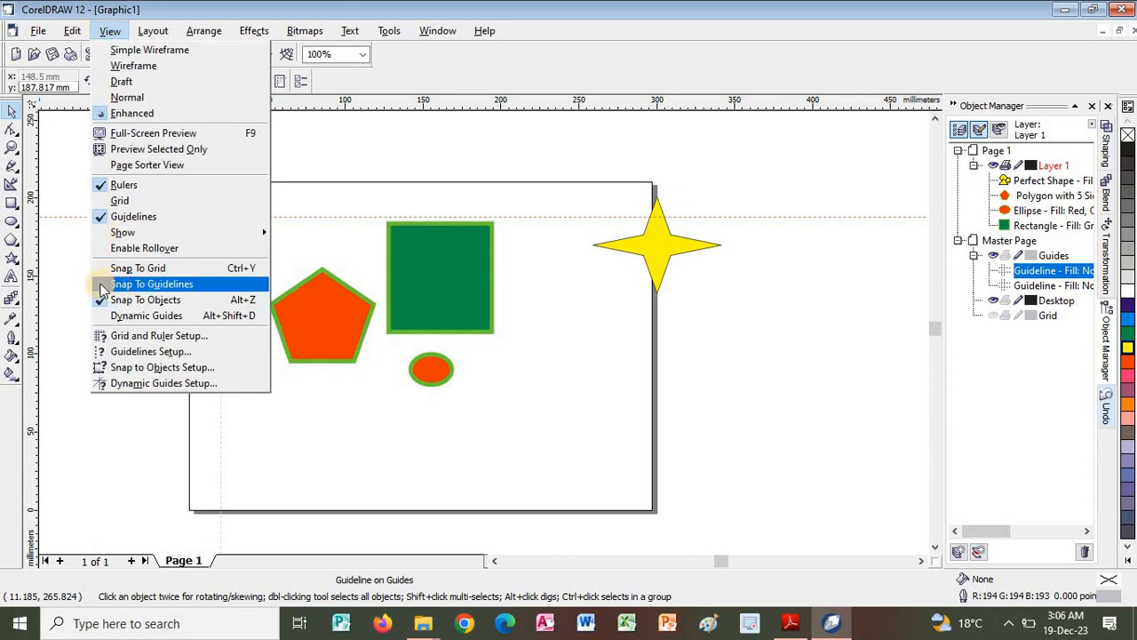
{"action": "left_click", "coordinate": [124, 283]}
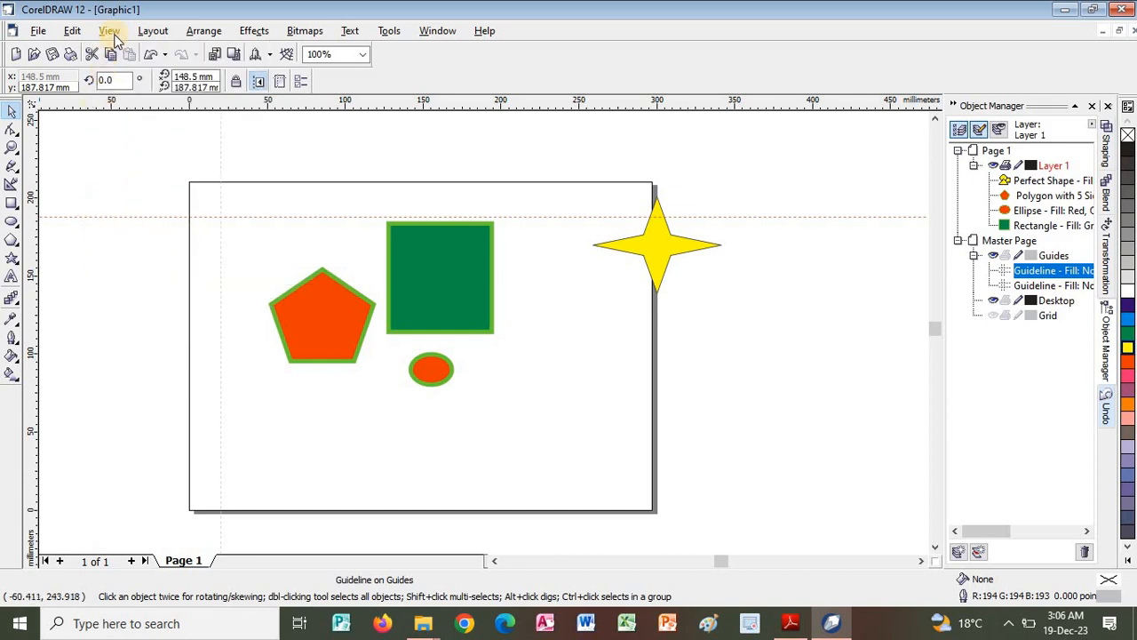
Try to snap the pentagon against the vertical guideline at about 20 mm.
{"action": "left_click", "coordinate": [110, 31]}
{"action": "left_click", "coordinate": [205, 285]}
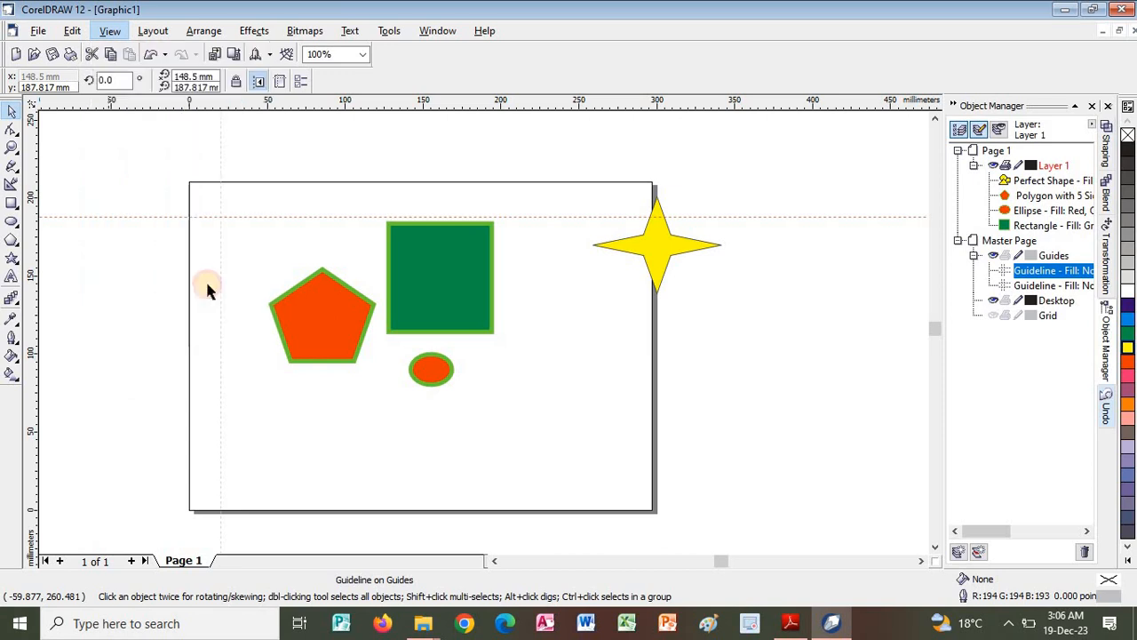
{"action": "left_click_drag", "start_coordinate": [338, 290], "coordinate": [292, 274]}
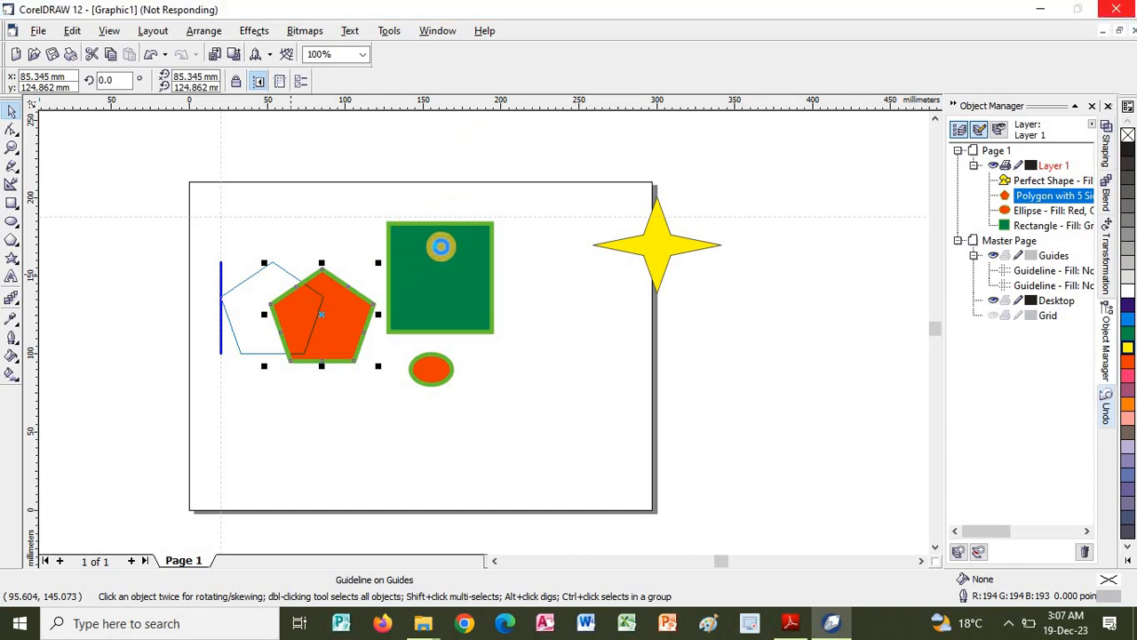
Switch to the PDF guide and read the Position Object Using Guides and Snapping Guidelines to Grid sections on pages 39 and 40.
{"action": "key", "text": "alt+Tab"}
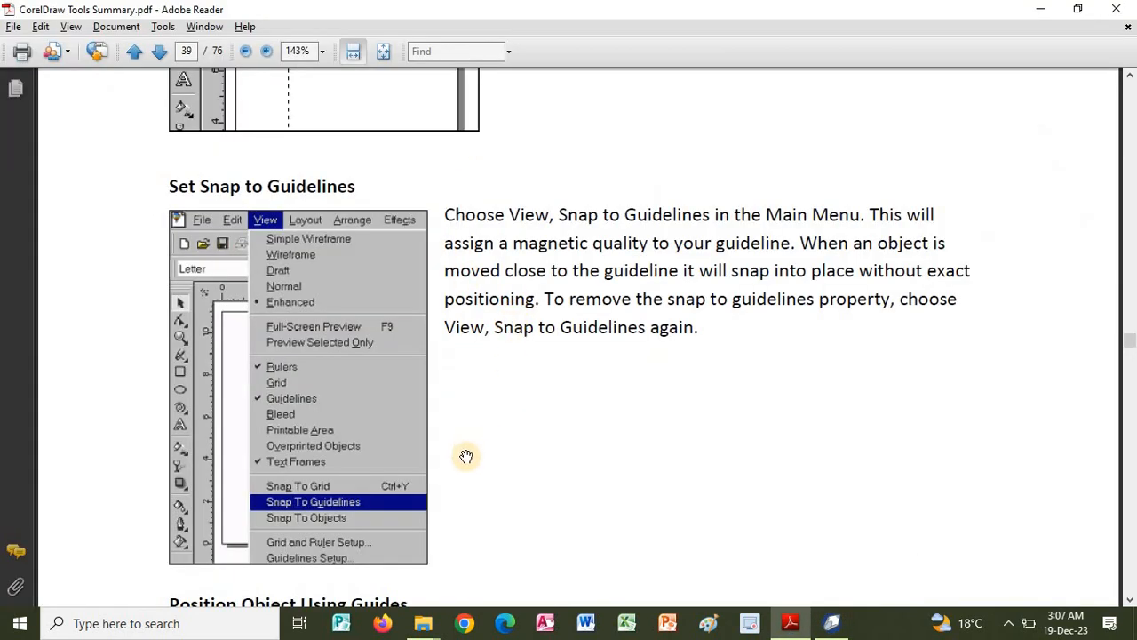
{"action": "scroll", "coordinate": [490, 380], "scroll_direction": "down", "scroll_amount": 4}
{"action": "scroll", "coordinate": [487, 364], "scroll_direction": "down", "scroll_amount": 1}
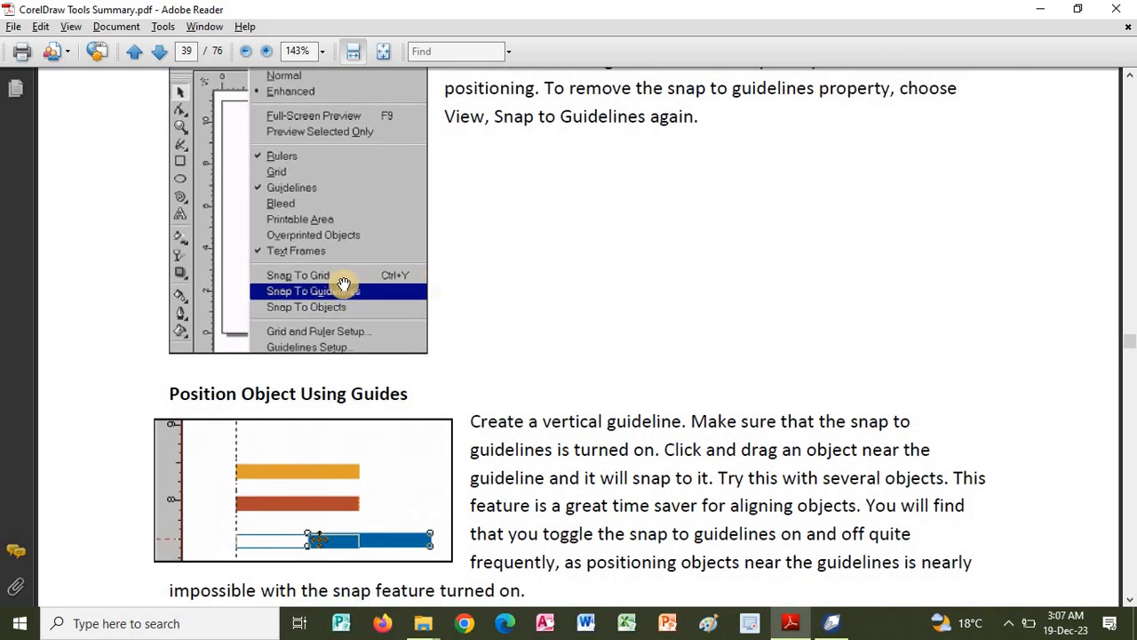
{"action": "scroll", "coordinate": [351, 355], "scroll_direction": "down", "scroll_amount": 3}
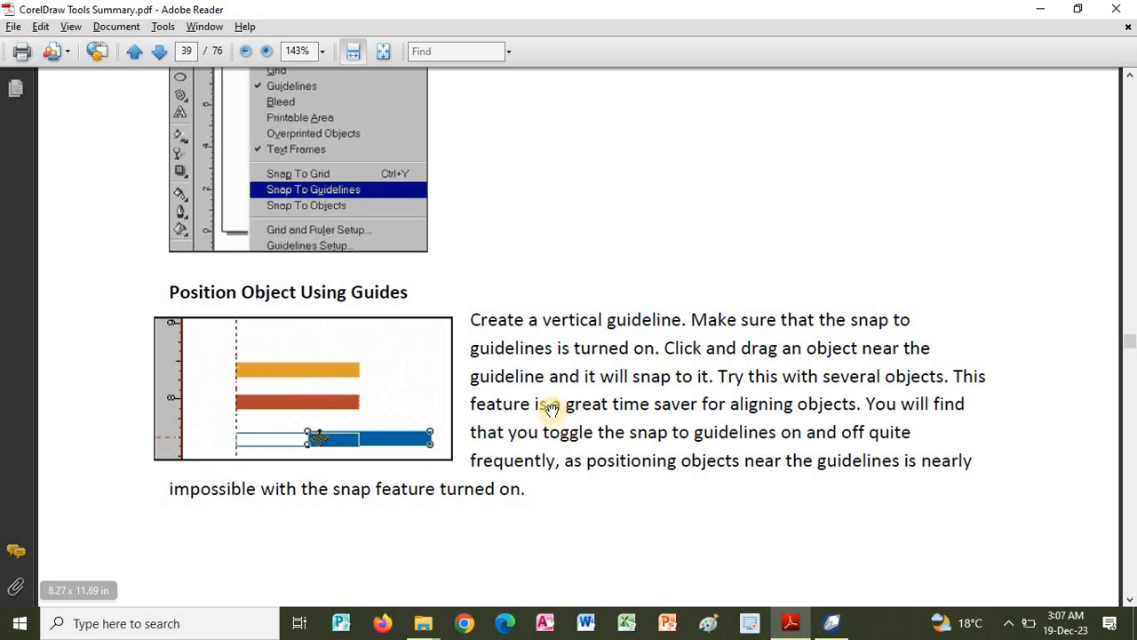
{"action": "scroll", "coordinate": [566, 435], "scroll_direction": "down", "scroll_amount": 5}
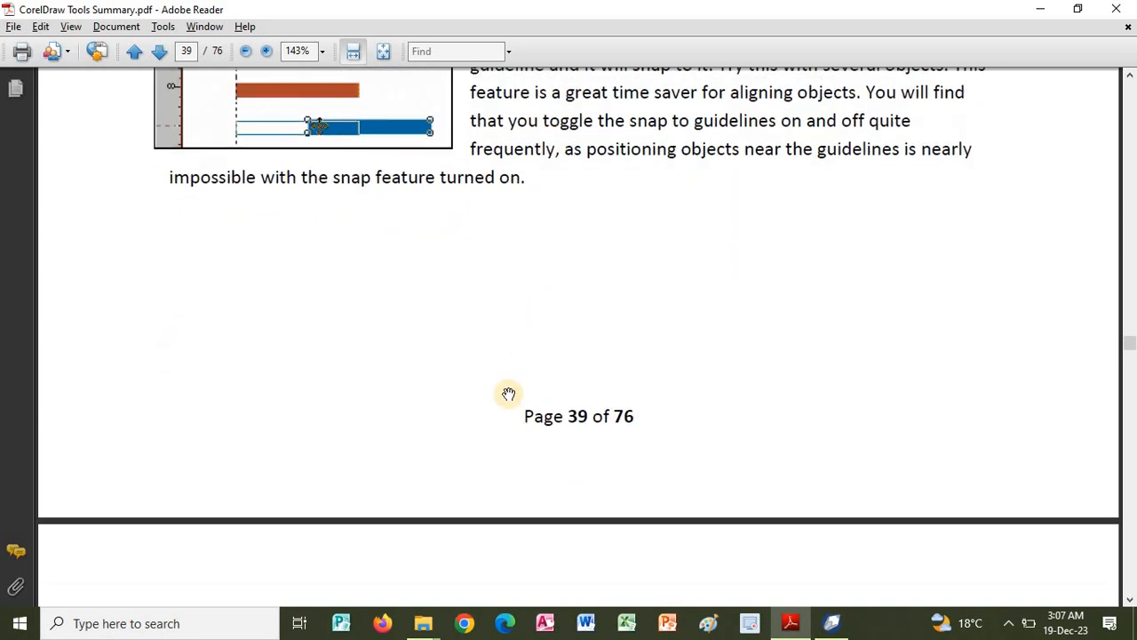
{"action": "scroll", "coordinate": [525, 401], "scroll_direction": "down", "scroll_amount": 8}
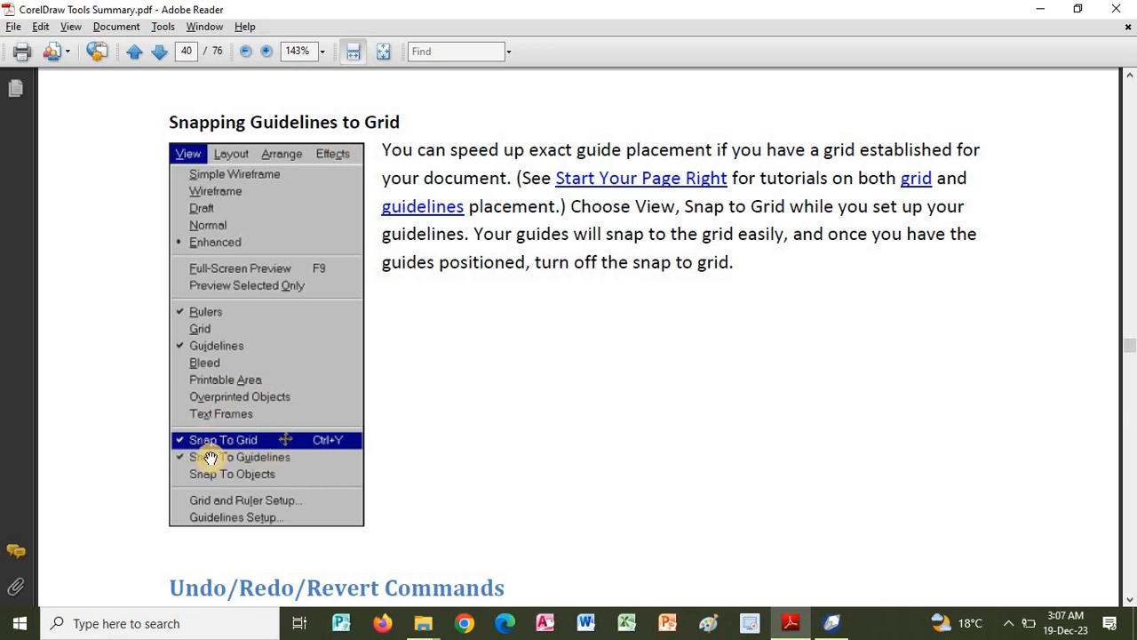
Read the Undo/Redo/Revert Commands section on pages 40 and 41 and the start of Changing Object Order on page 41.
{"action": "scroll", "coordinate": [563, 441], "scroll_direction": "down", "scroll_amount": 4}
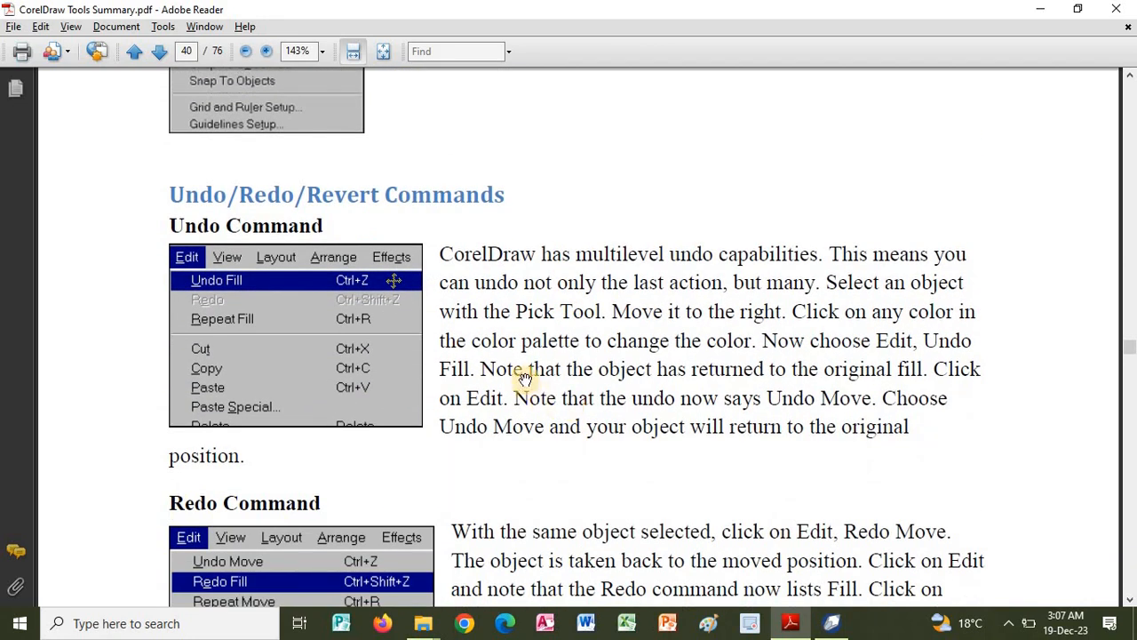
{"action": "scroll", "coordinate": [601, 376], "scroll_direction": "down", "scroll_amount": 1}
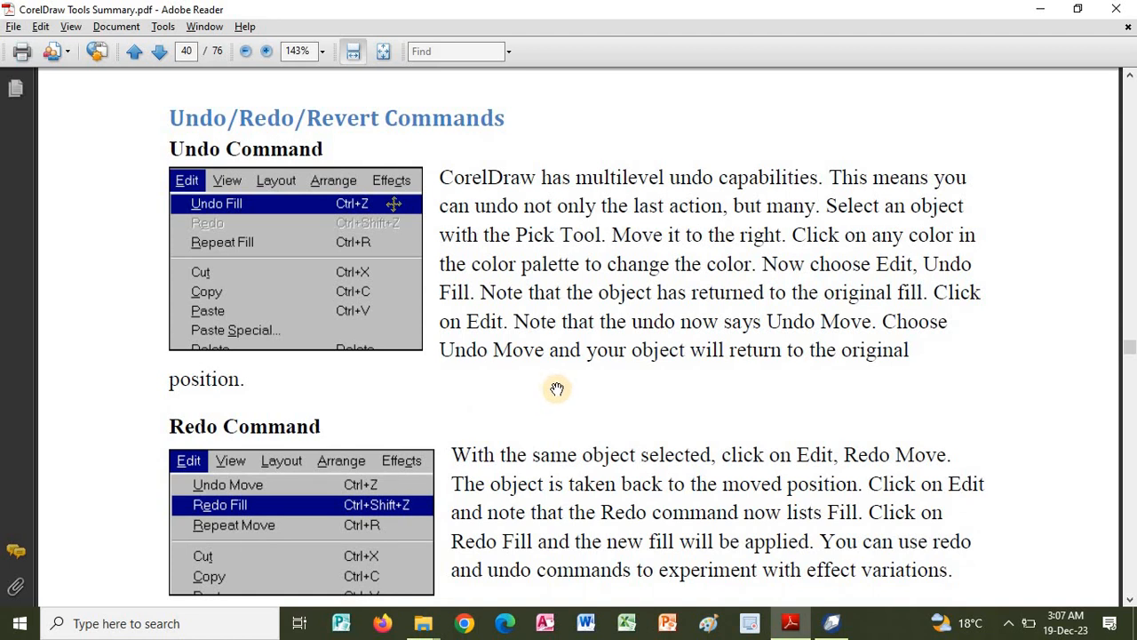
{"action": "left_click_drag", "start_coordinate": [579, 360], "coordinate": [570, 291]}
{"action": "scroll", "coordinate": [560, 400], "scroll_direction": "down", "scroll_amount": 3}
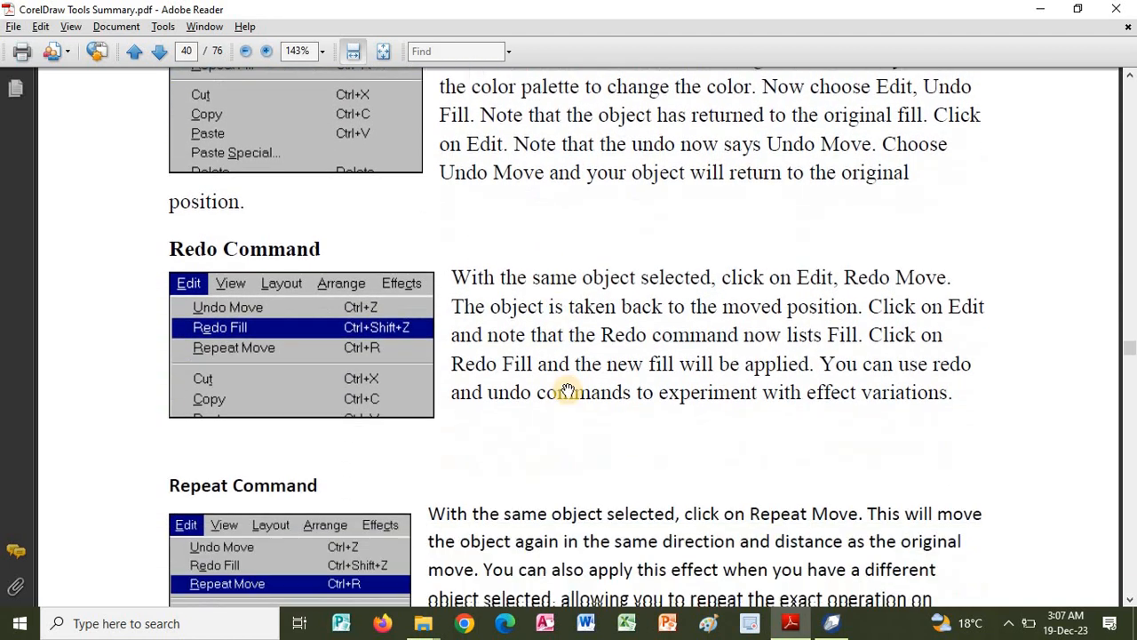
{"action": "scroll", "coordinate": [573, 411], "scroll_direction": "down", "scroll_amount": 3}
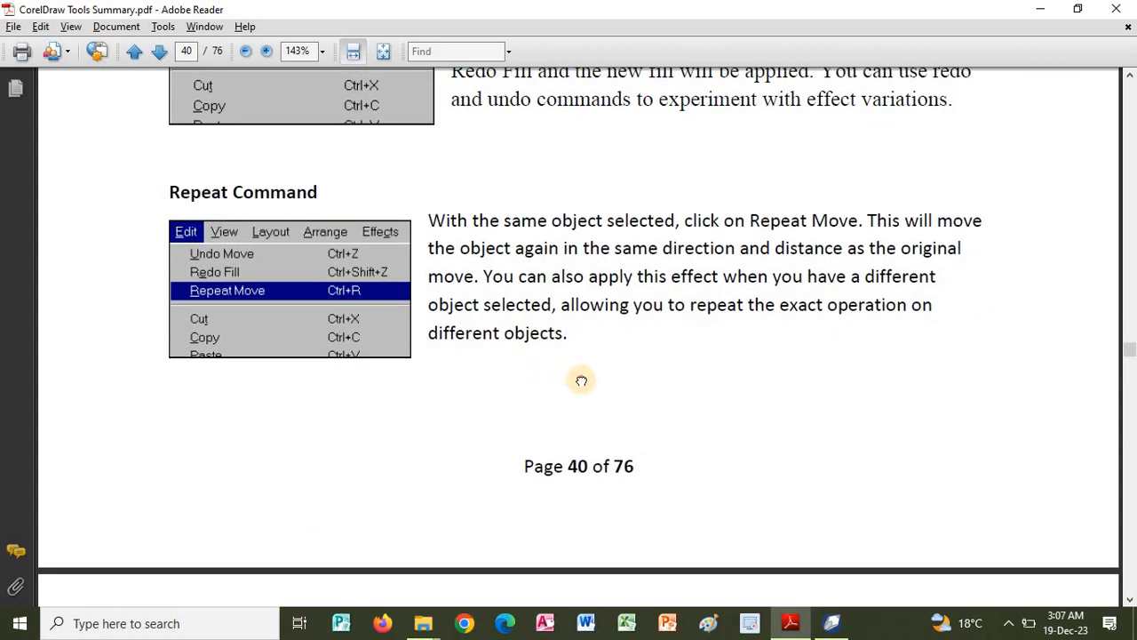
{"action": "scroll", "coordinate": [568, 294], "scroll_direction": "down", "scroll_amount": 4}
{"action": "scroll", "coordinate": [540, 462], "scroll_direction": "down", "scroll_amount": 8}
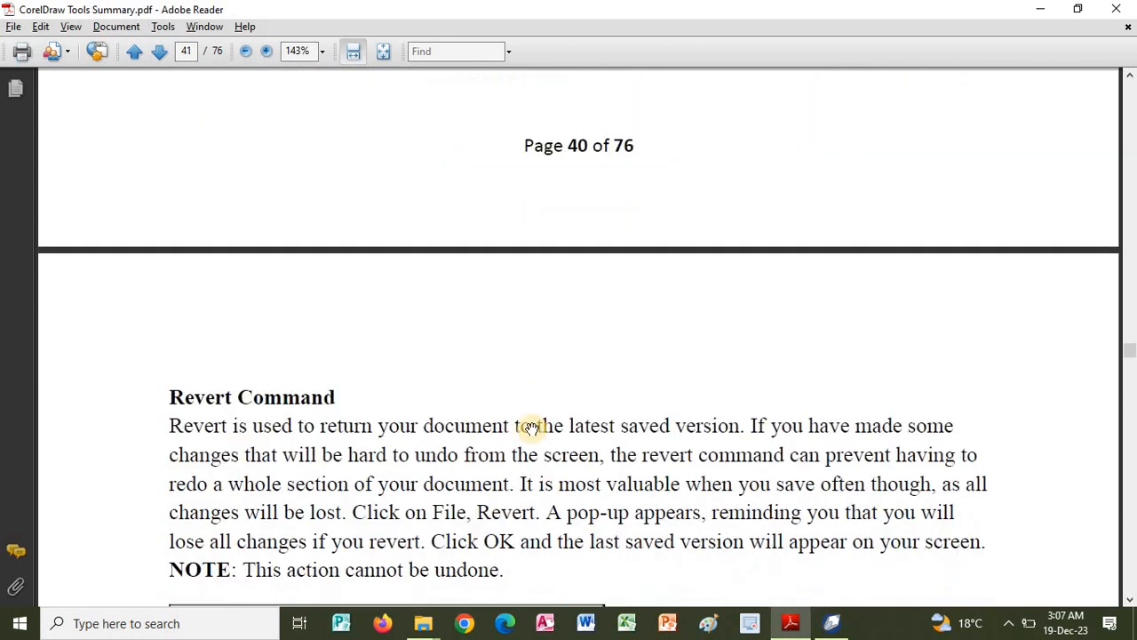
{"action": "scroll", "coordinate": [592, 489], "scroll_direction": "down", "scroll_amount": 4}
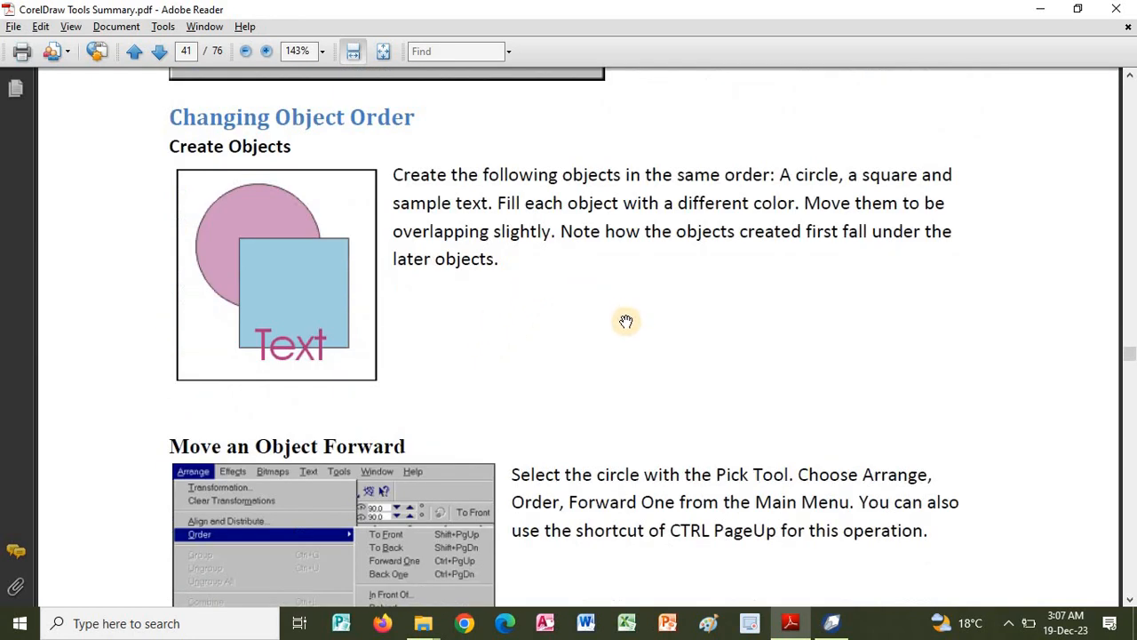
{"action": "scroll", "coordinate": [568, 279], "scroll_direction": "down", "scroll_amount": 1}
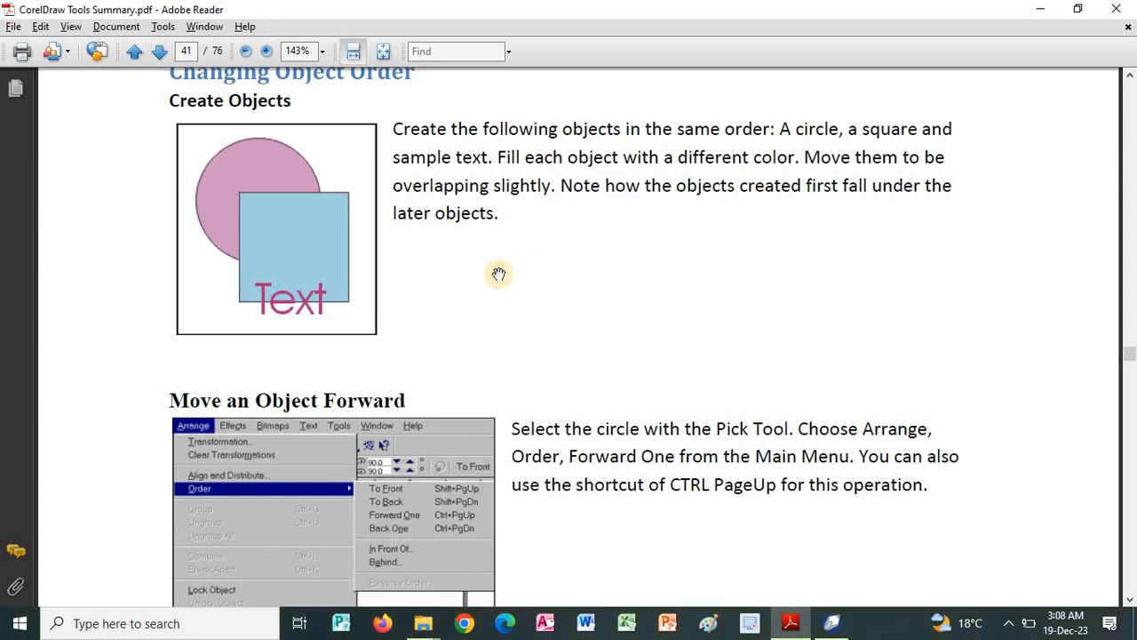
Switch to CorelDRAW and undo the recent object moves, both guidelines and the properties copied onto the pentagon.
{"action": "left_click", "coordinate": [749, 623]}
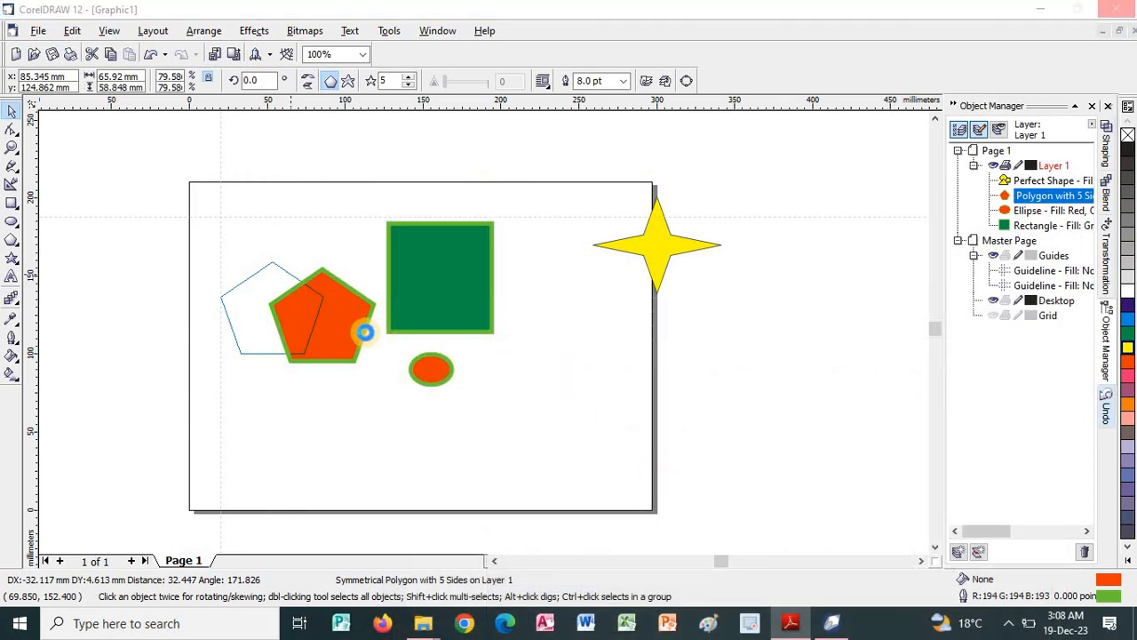
{"action": "left_click_drag", "start_coordinate": [436, 367], "coordinate": [439, 330]}
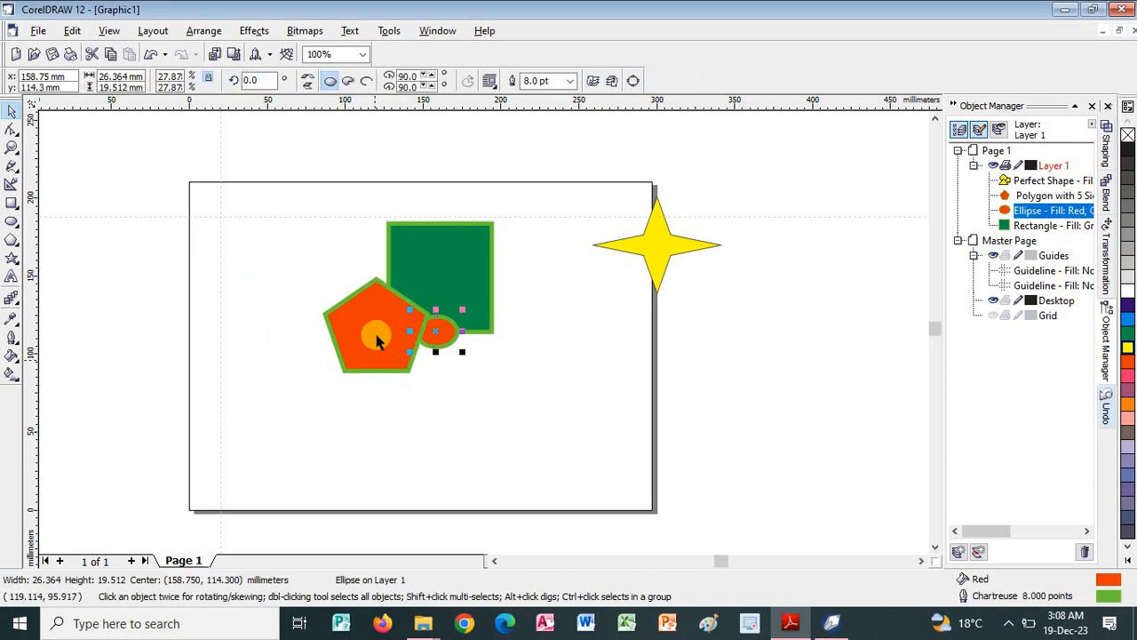
{"action": "key", "text": "ctrl+z"}
{"action": "key", "text": "ctrl+z"}
{"action": "left_click", "coordinate": [376, 340]}
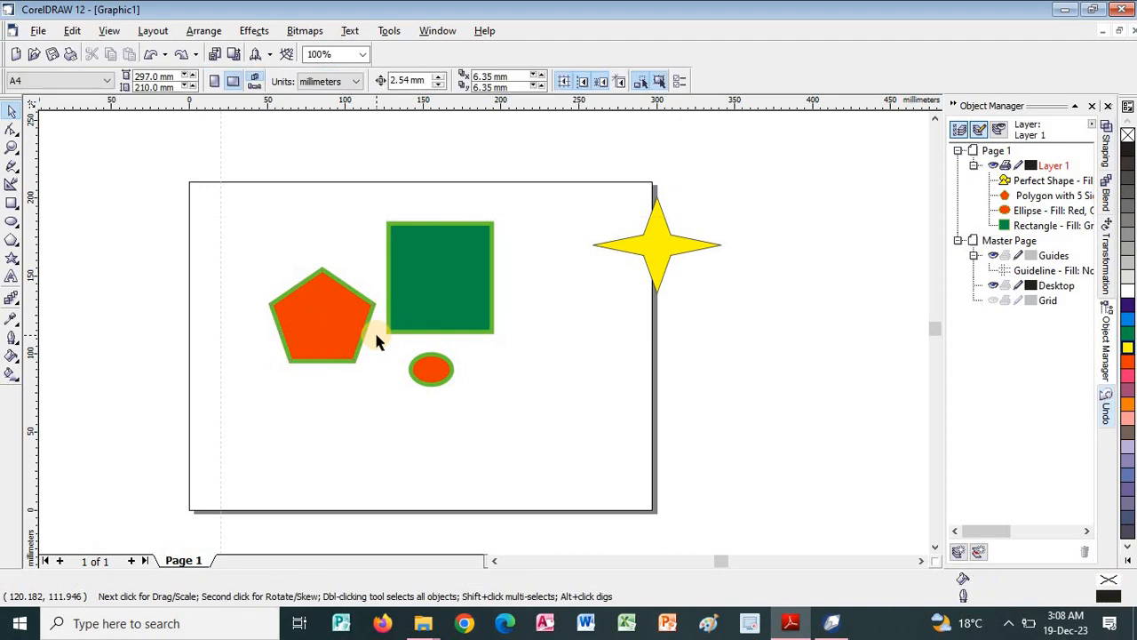
{"action": "key", "text": "ctrl+z"}
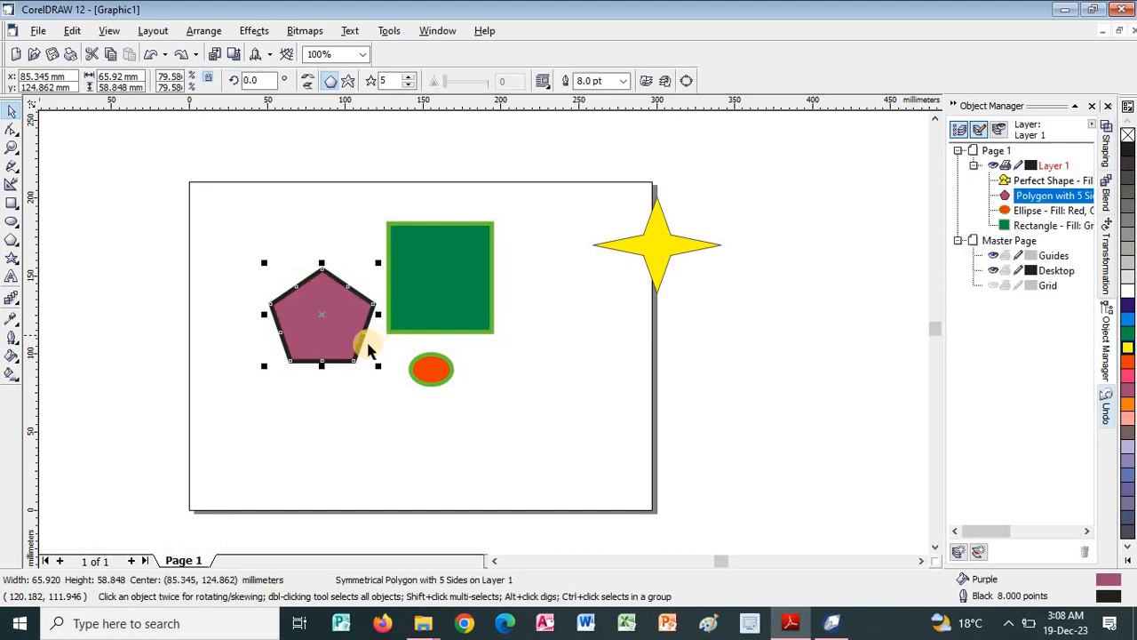
Move the pentagon's center to about (114.5, 125.7) mm and the ellipse's to about (146, 117.7) mm, overlapping the green rectangle.
{"action": "left_click_drag", "start_coordinate": [352, 342], "coordinate": [399, 344]}
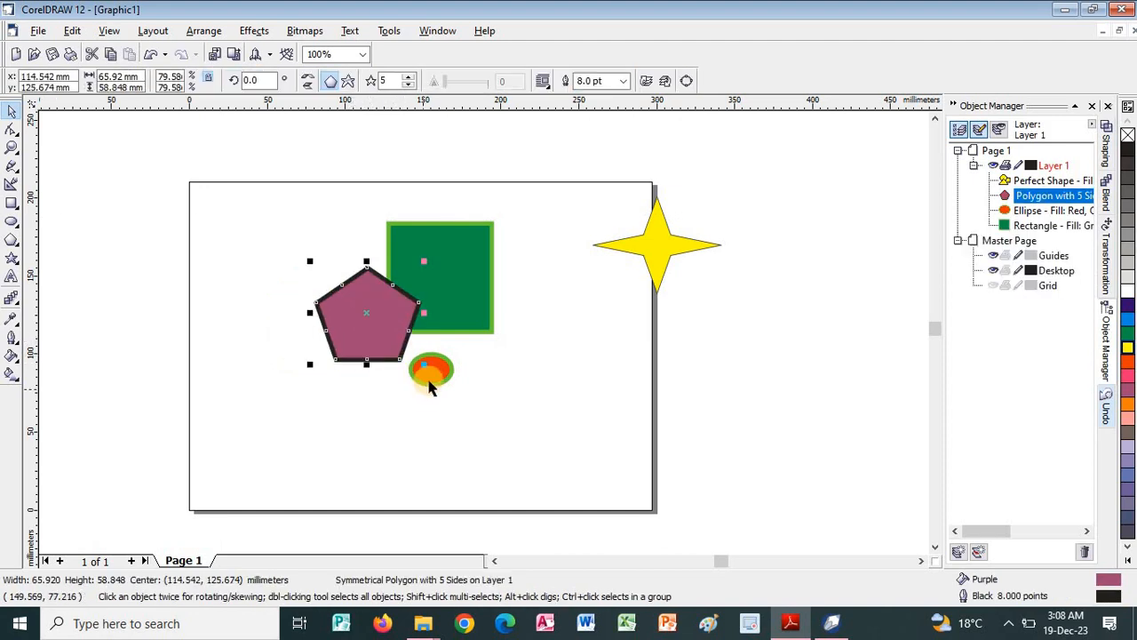
{"action": "left_click", "coordinate": [431, 369]}
{"action": "left_click_drag", "start_coordinate": [410, 394], "coordinate": [428, 336]}
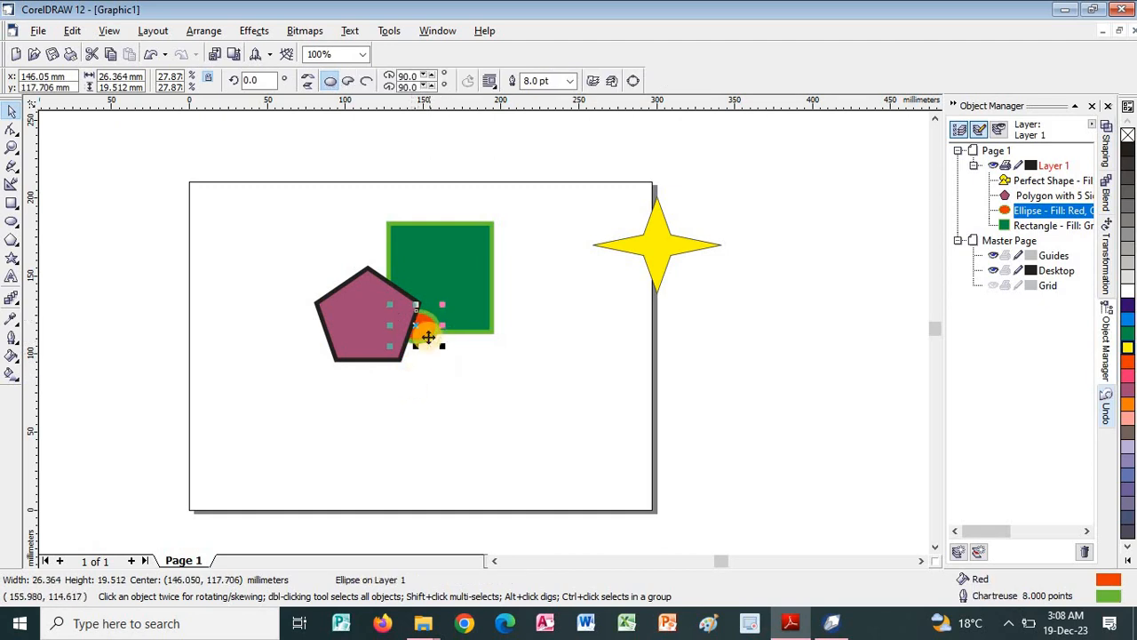
Bring the red ellipse to the front of all objects with the To Front order command.
{"action": "right_click", "coordinate": [430, 331]}
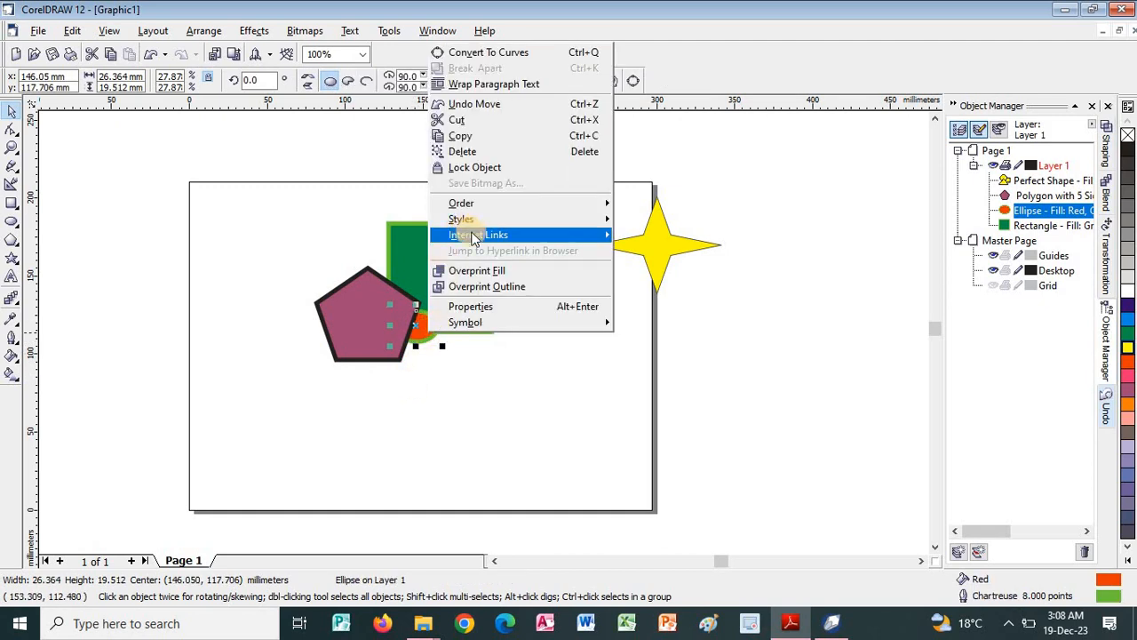
{"action": "mouse_move", "coordinate": [476, 203]}
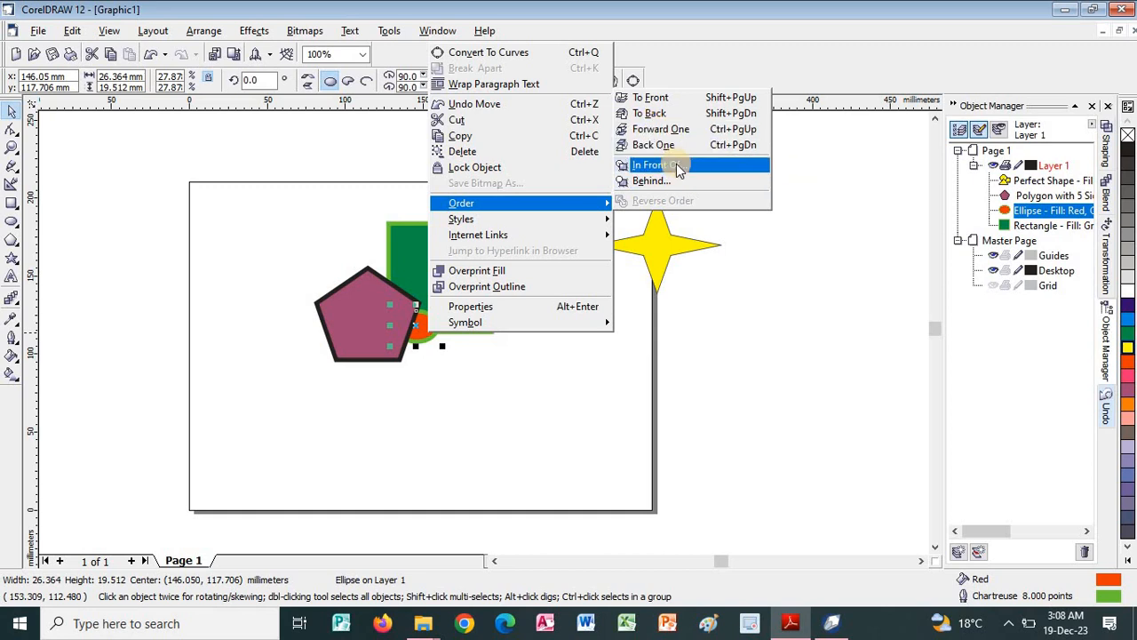
{"action": "left_click", "coordinate": [668, 100]}
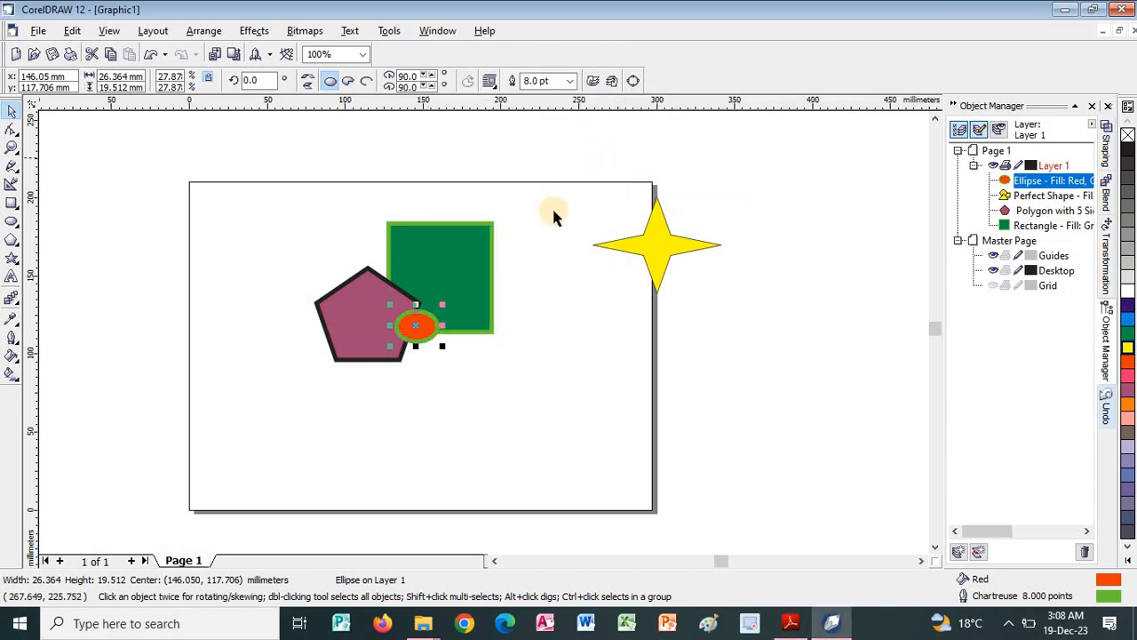
Place the green rectangle directly in front of the purple pentagon using the In Front Of order command.
{"action": "left_click", "coordinate": [469, 301]}
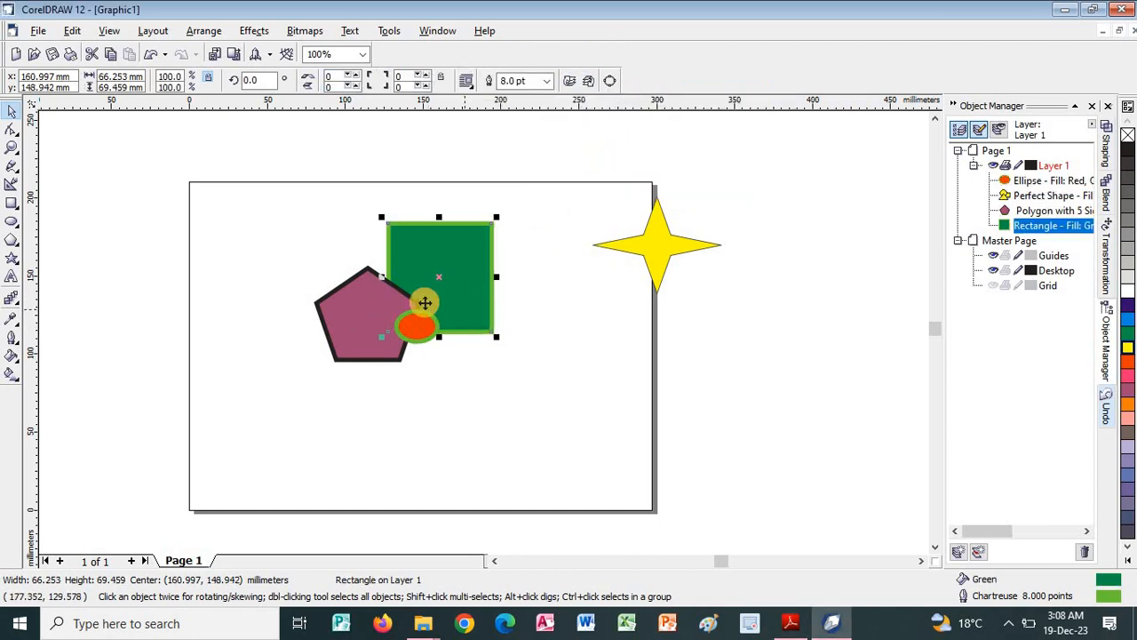
{"action": "right_click", "coordinate": [470, 305]}
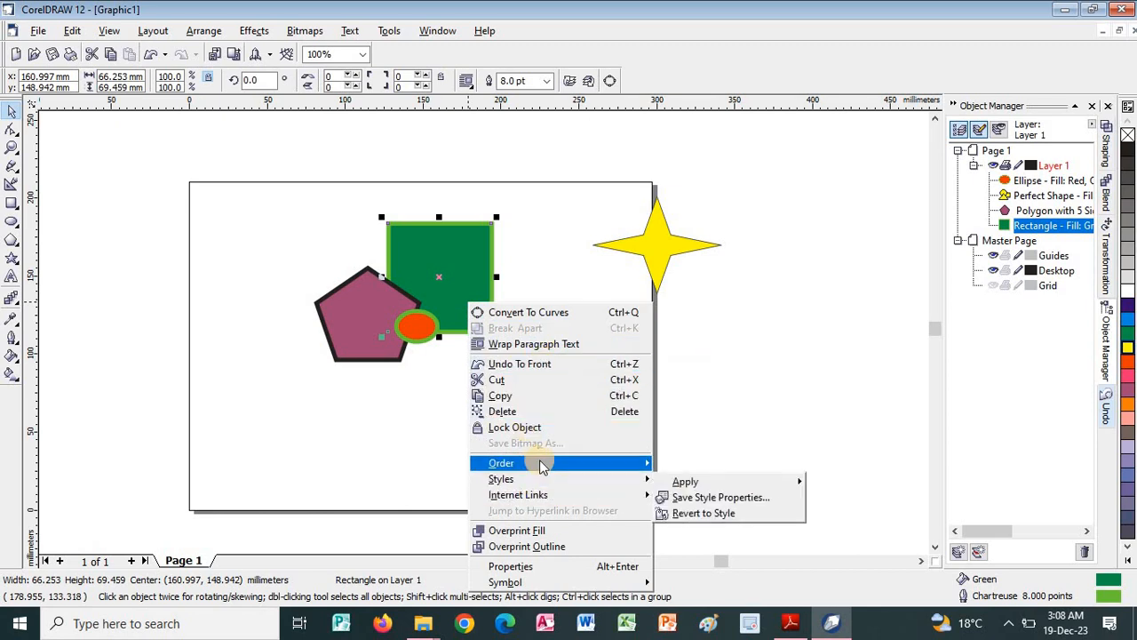
{"action": "mouse_move", "coordinate": [622, 464]}
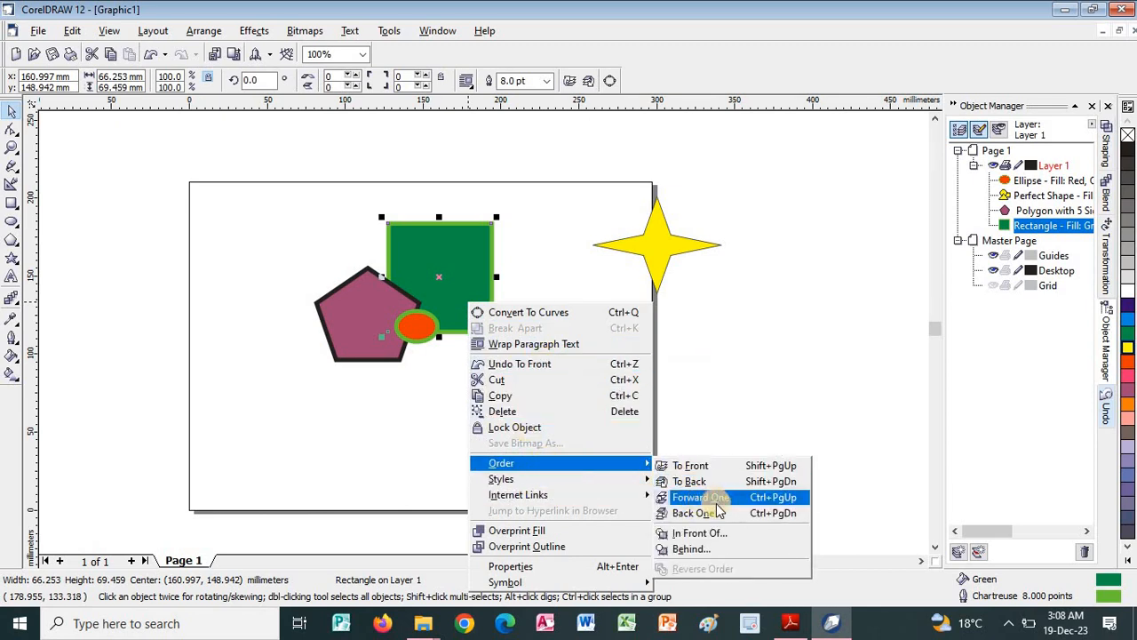
{"action": "left_click", "coordinate": [709, 533]}
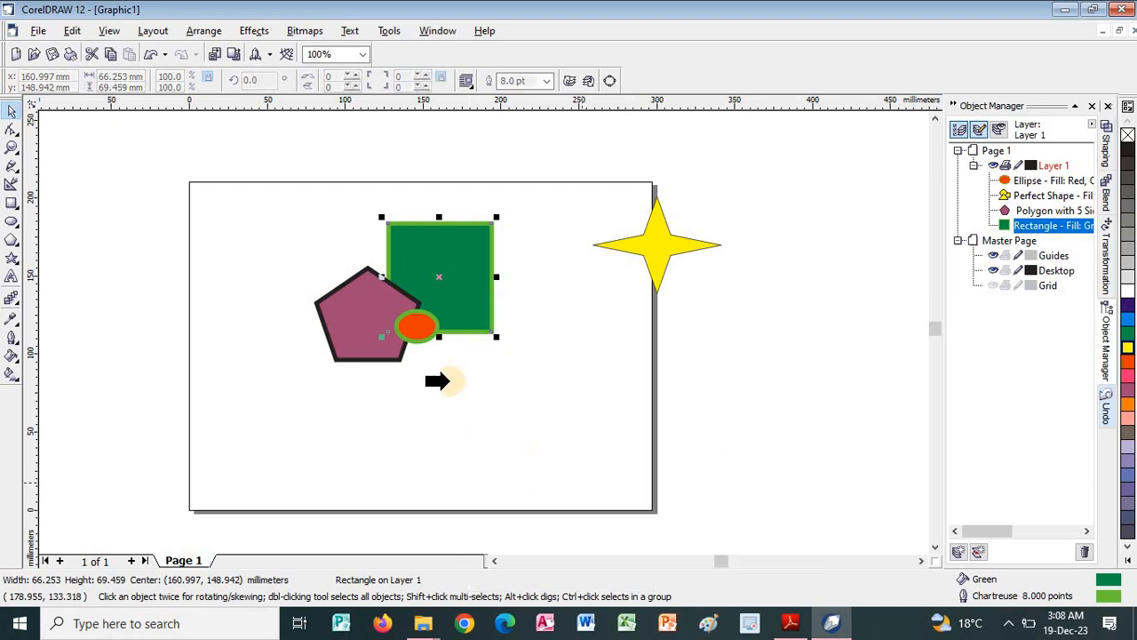
{"action": "left_click", "coordinate": [369, 283]}
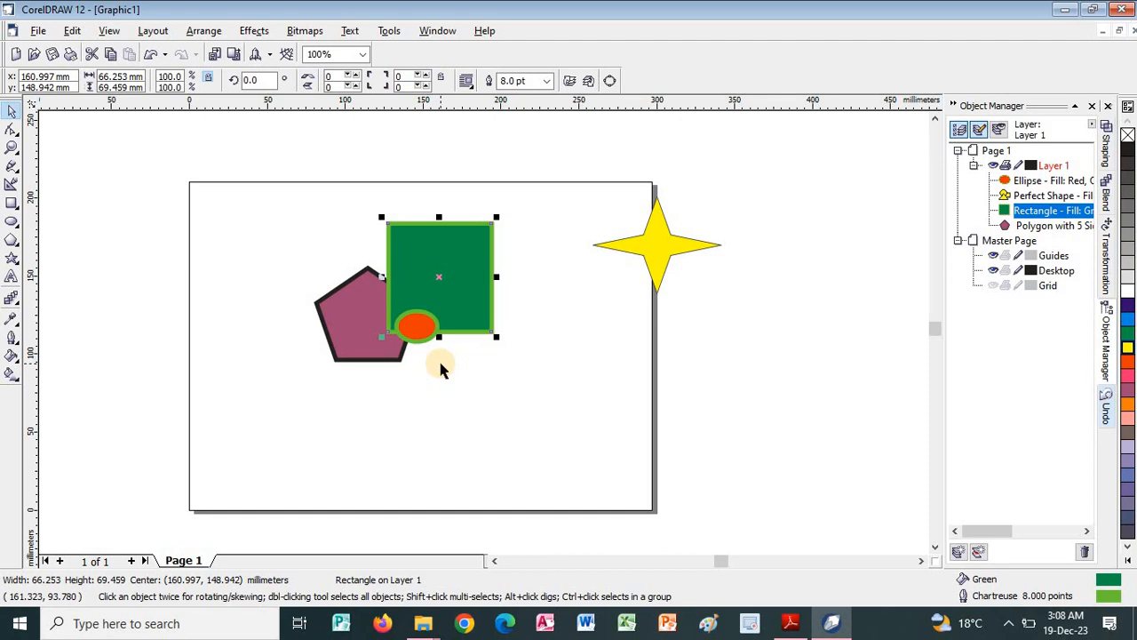
Switch to the PDF guide and read the object order sections from Move an Object Forward to Notes on Position on pages 41 and 42.
{"action": "key", "text": "alt+Tab"}
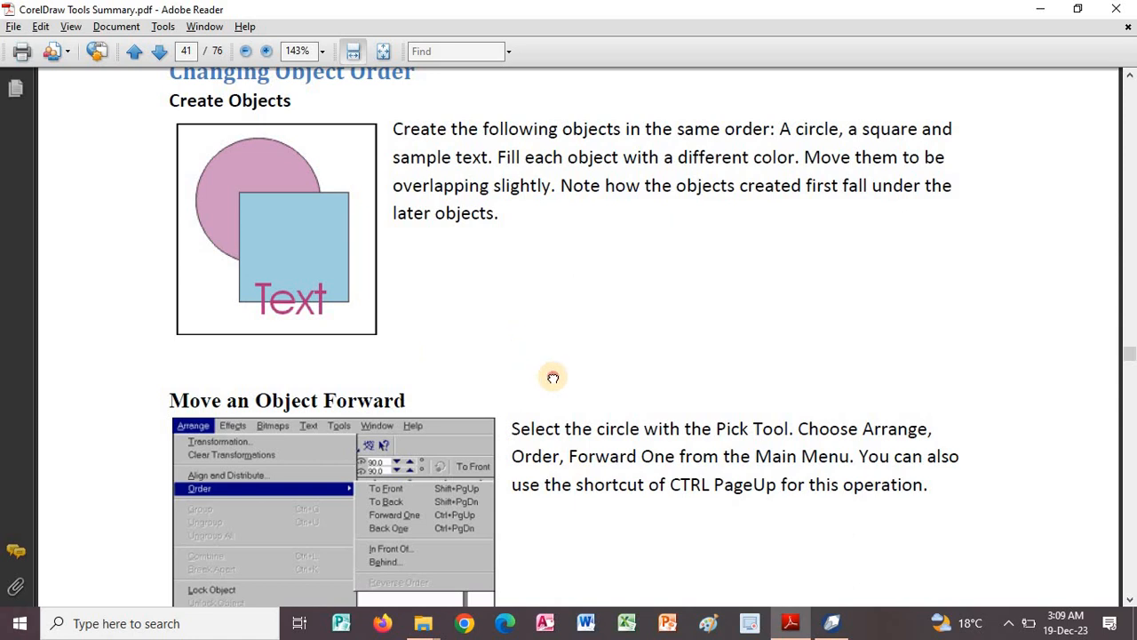
{"action": "scroll", "coordinate": [542, 302], "scroll_direction": "down", "scroll_amount": 5}
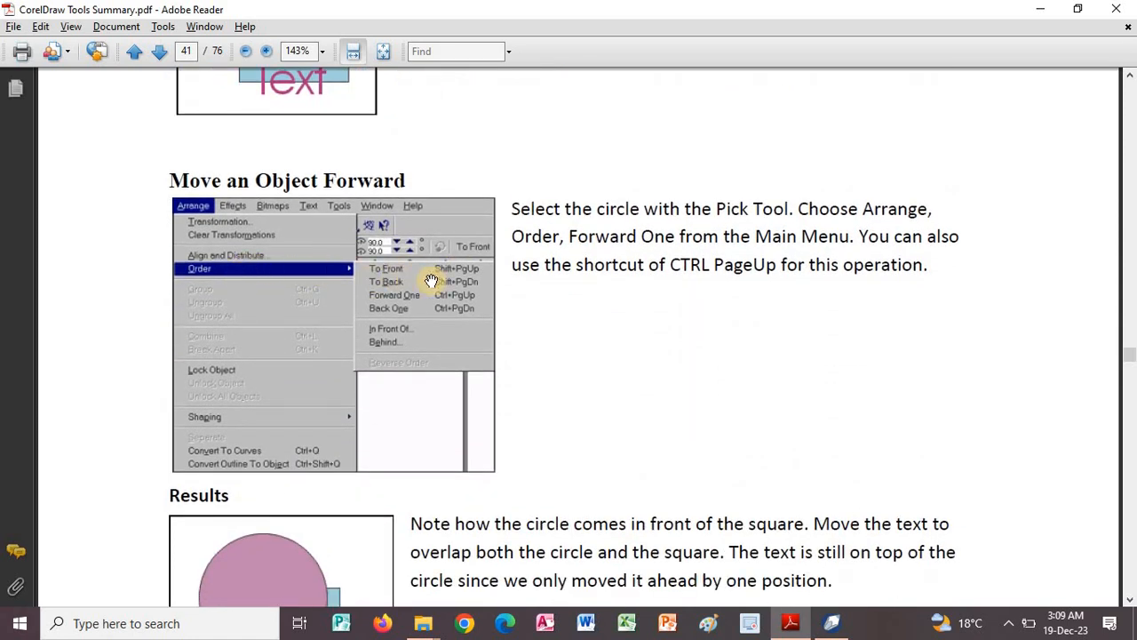
{"action": "scroll", "coordinate": [550, 234], "scroll_direction": "down", "scroll_amount": 2}
{"action": "scroll", "coordinate": [551, 234], "scroll_direction": "down", "scroll_amount": 5}
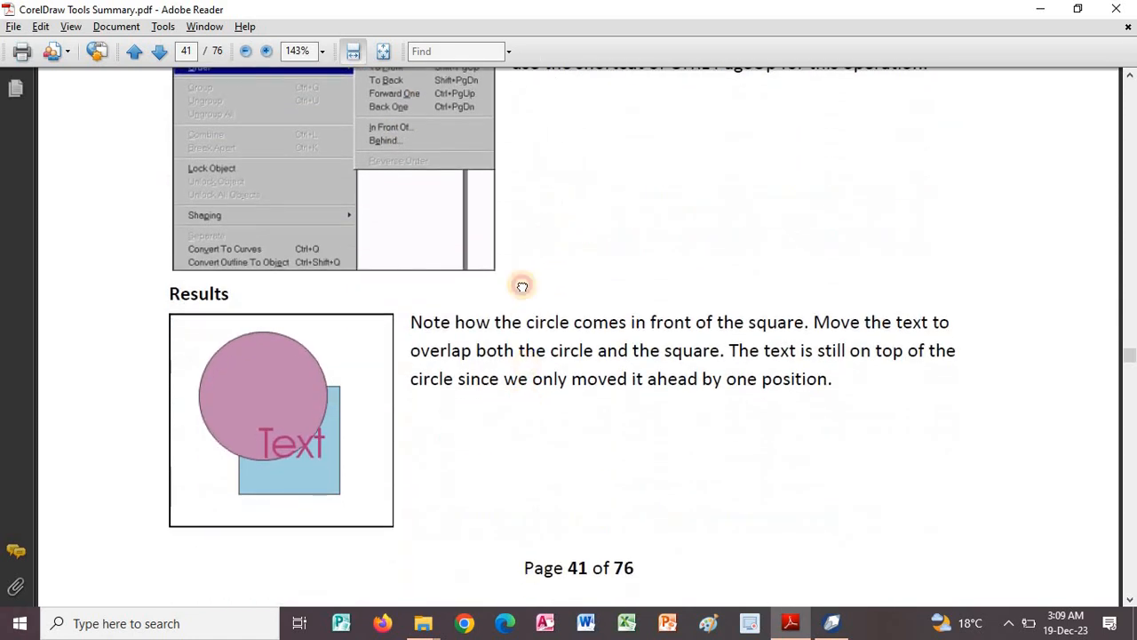
{"action": "scroll", "coordinate": [634, 278], "scroll_direction": "down", "scroll_amount": 10}
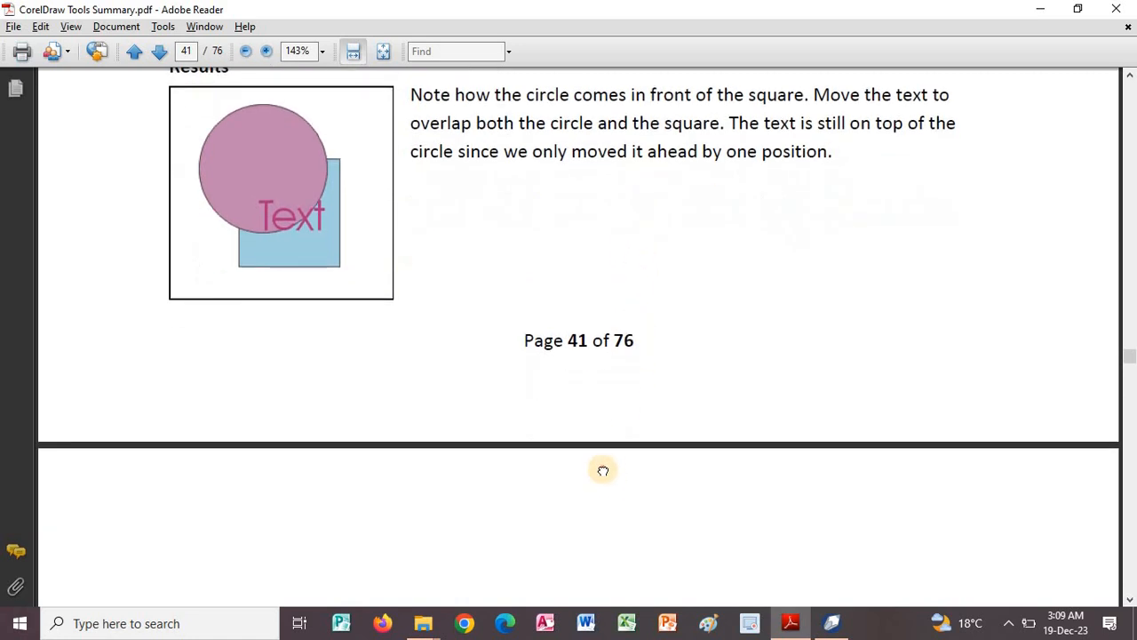
{"action": "scroll", "coordinate": [569, 302], "scroll_direction": "down", "scroll_amount": 8}
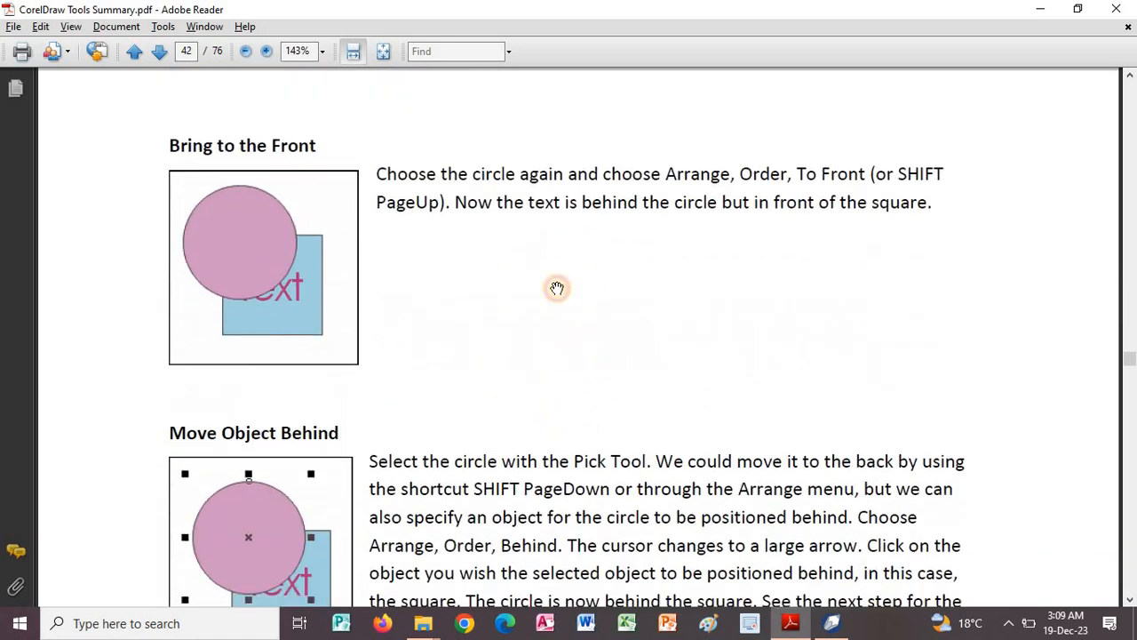
{"action": "scroll", "coordinate": [501, 366], "scroll_direction": "down", "scroll_amount": 2}
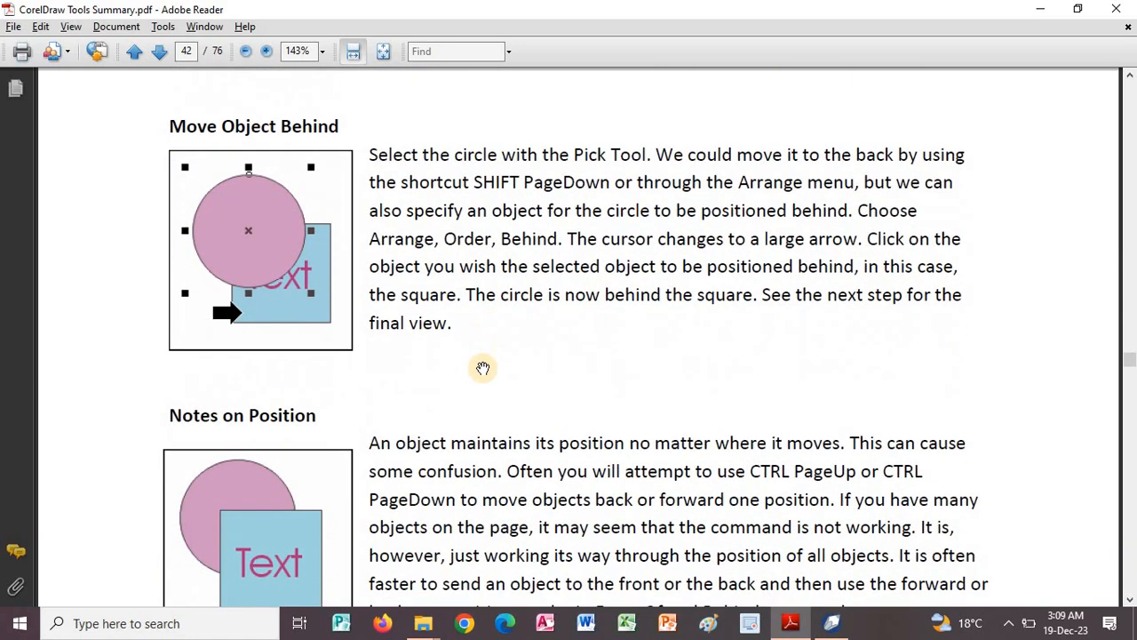
{"action": "scroll", "coordinate": [558, 416], "scroll_direction": "down", "scroll_amount": 7}
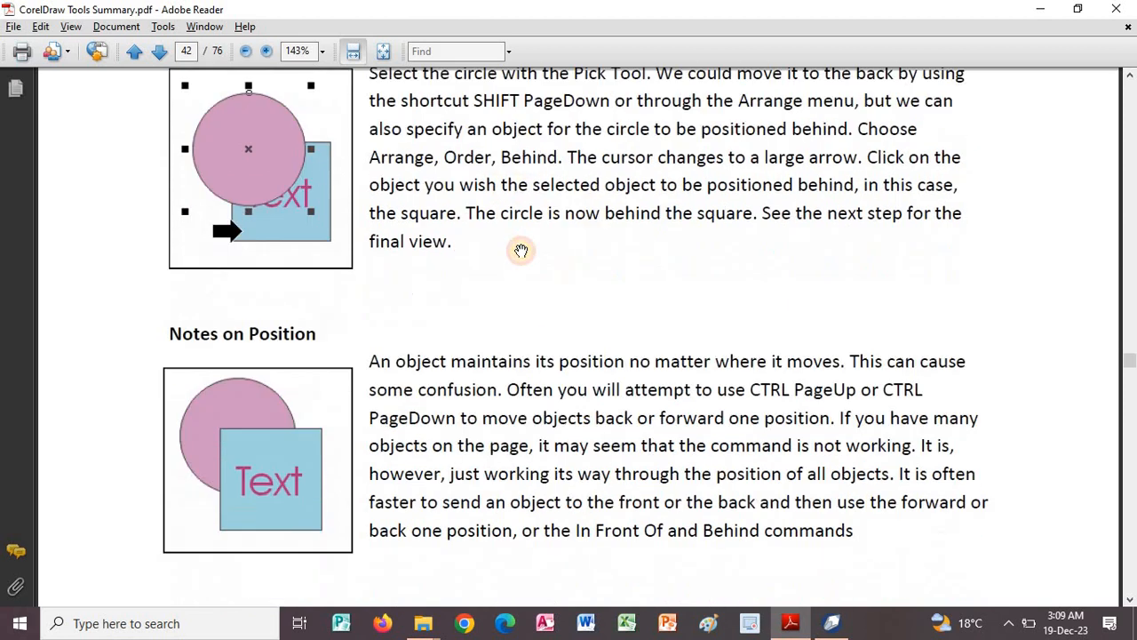
Check the guide's Cut or Copy an Object section on page 42, switch to CorelDRAW and cut the red ellipse from Page 1.
{"action": "scroll", "coordinate": [512, 235], "scroll_direction": "down", "scroll_amount": 6}
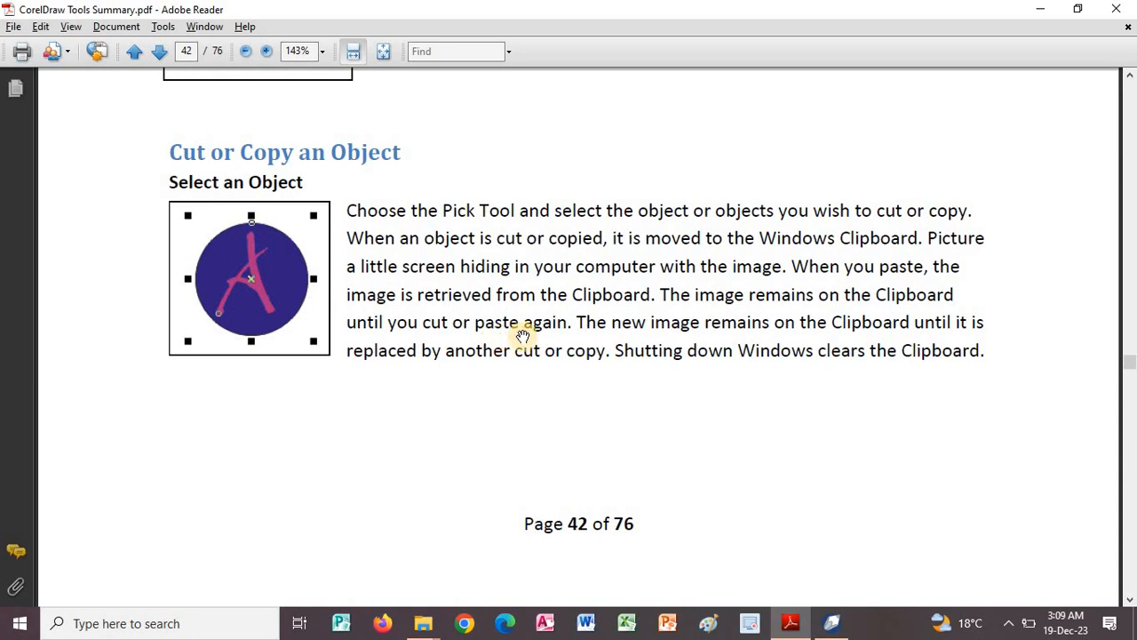
{"action": "scroll", "coordinate": [586, 307], "scroll_direction": "down", "scroll_amount": 1}
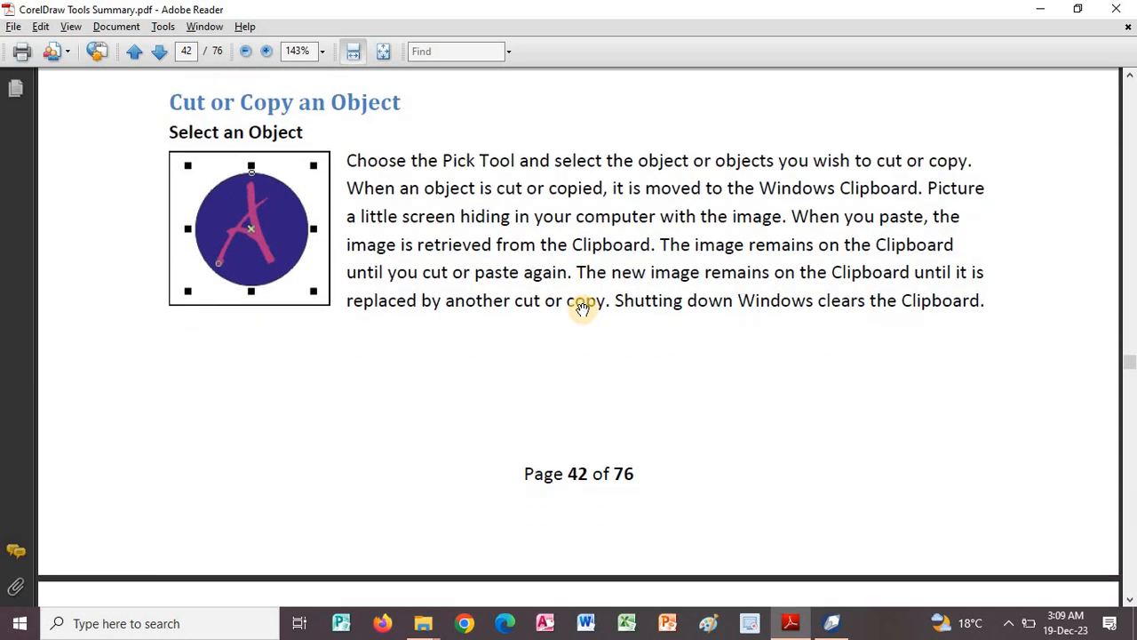
{"action": "key", "text": "alt+Tab"}
{"action": "left_click", "coordinate": [564, 381]}
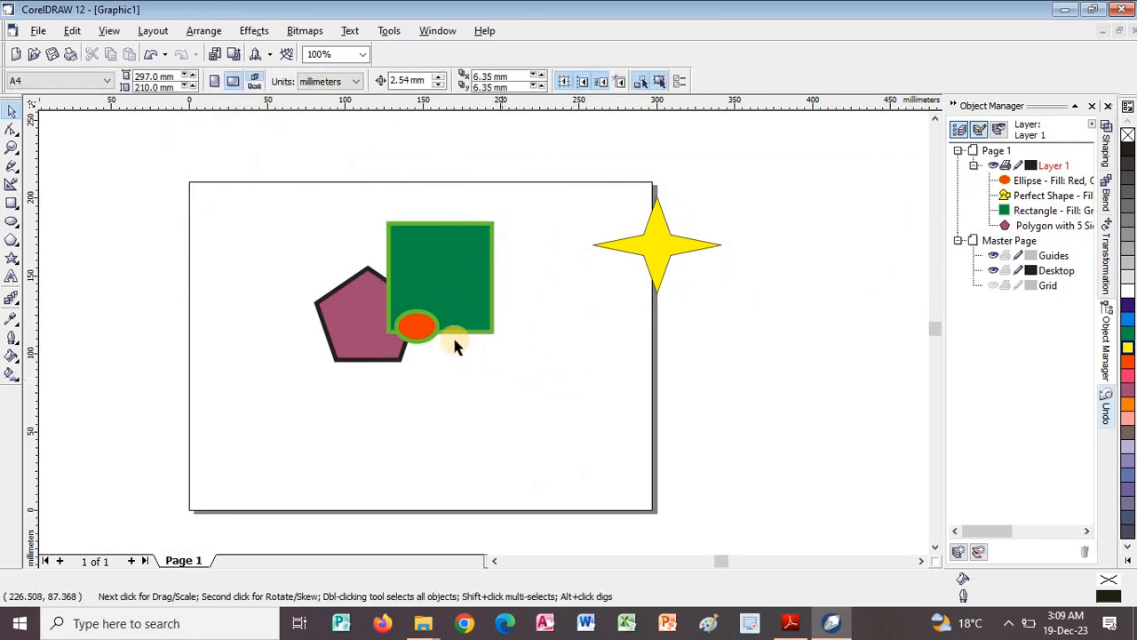
{"action": "left_click", "coordinate": [432, 333]}
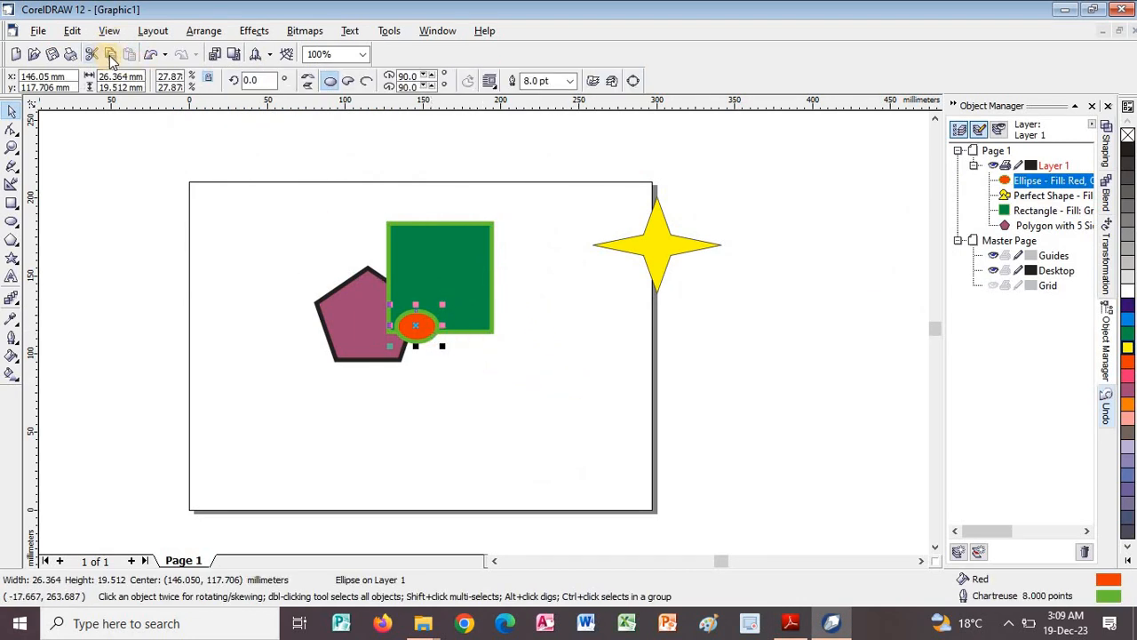
{"action": "left_click", "coordinate": [111, 54]}
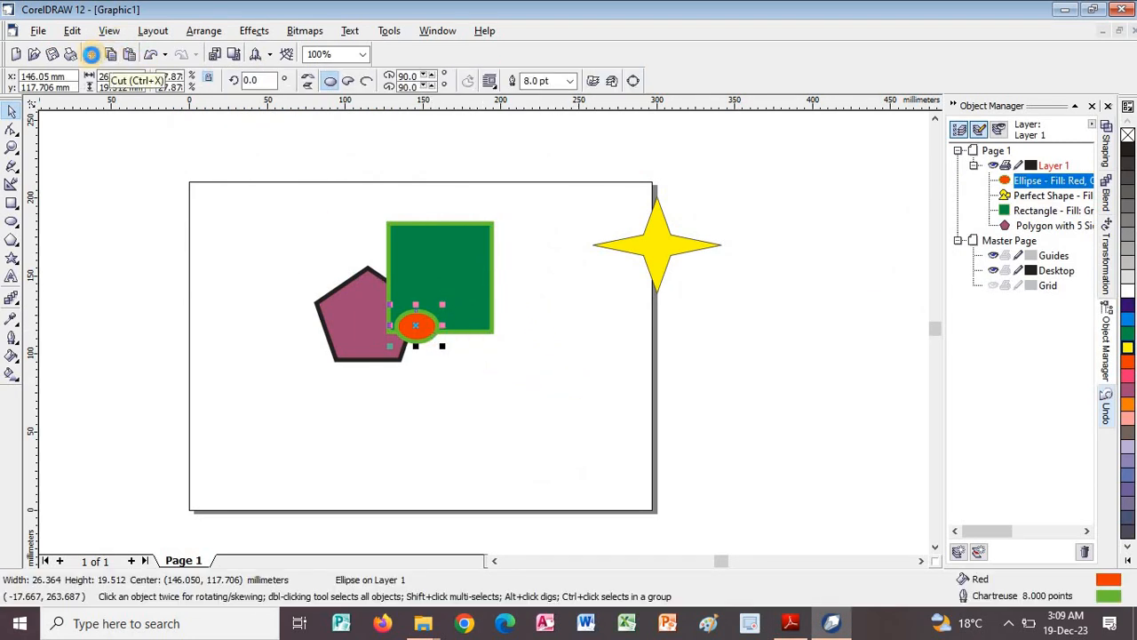
{"action": "key", "text": "Delete"}
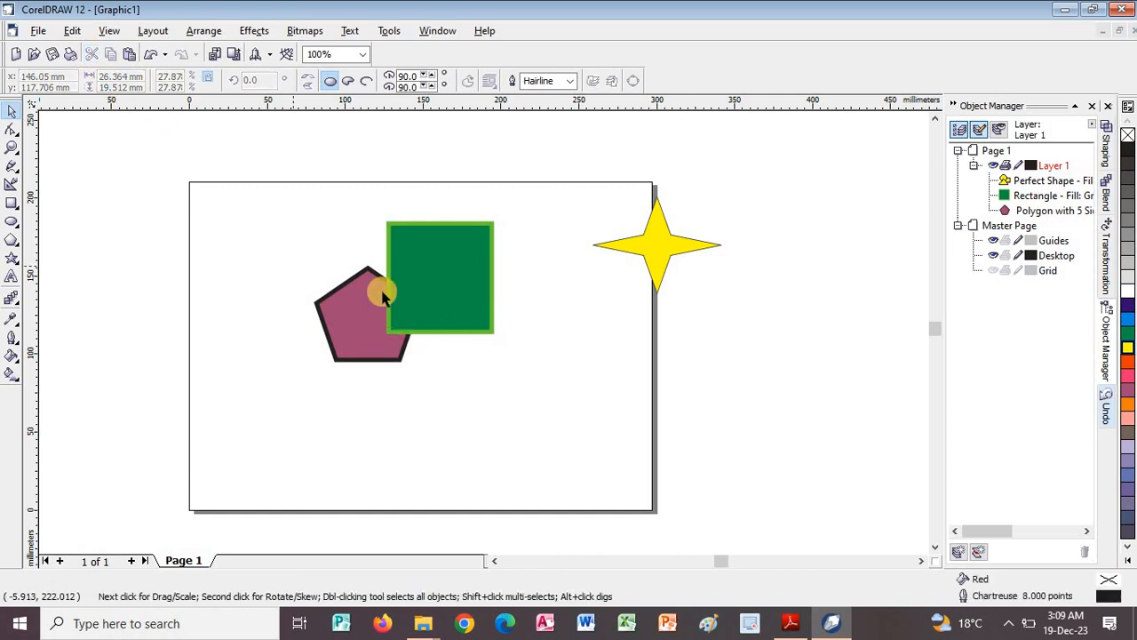
Add a second page after Page 1 and paste the red ellipse onto it.
{"action": "left_click", "coordinate": [139, 561]}
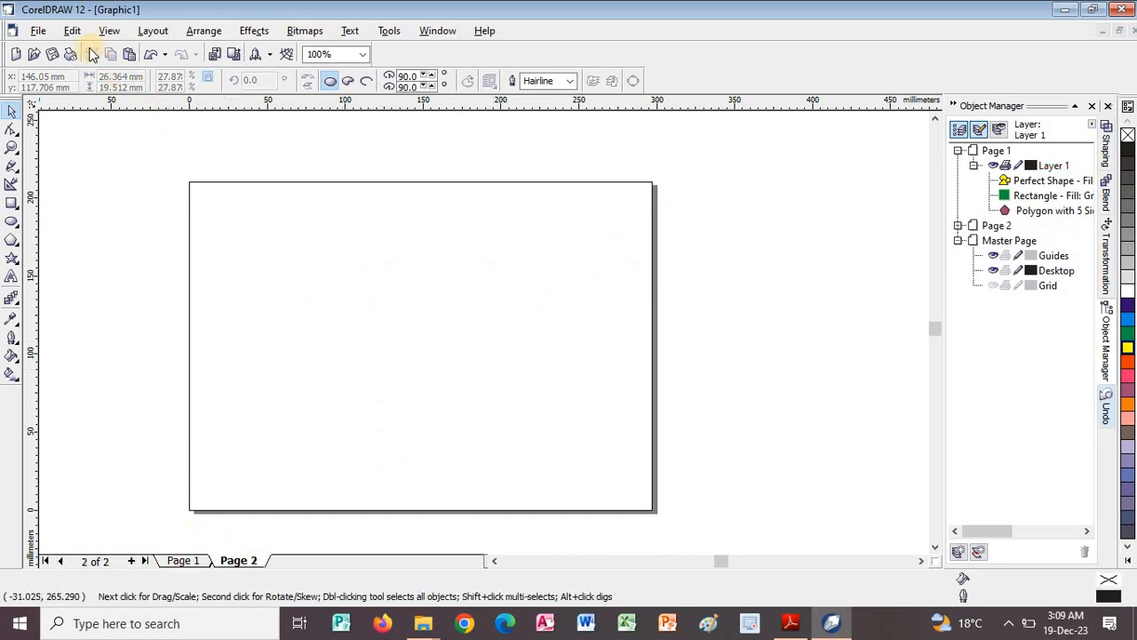
{"action": "left_click", "coordinate": [131, 55]}
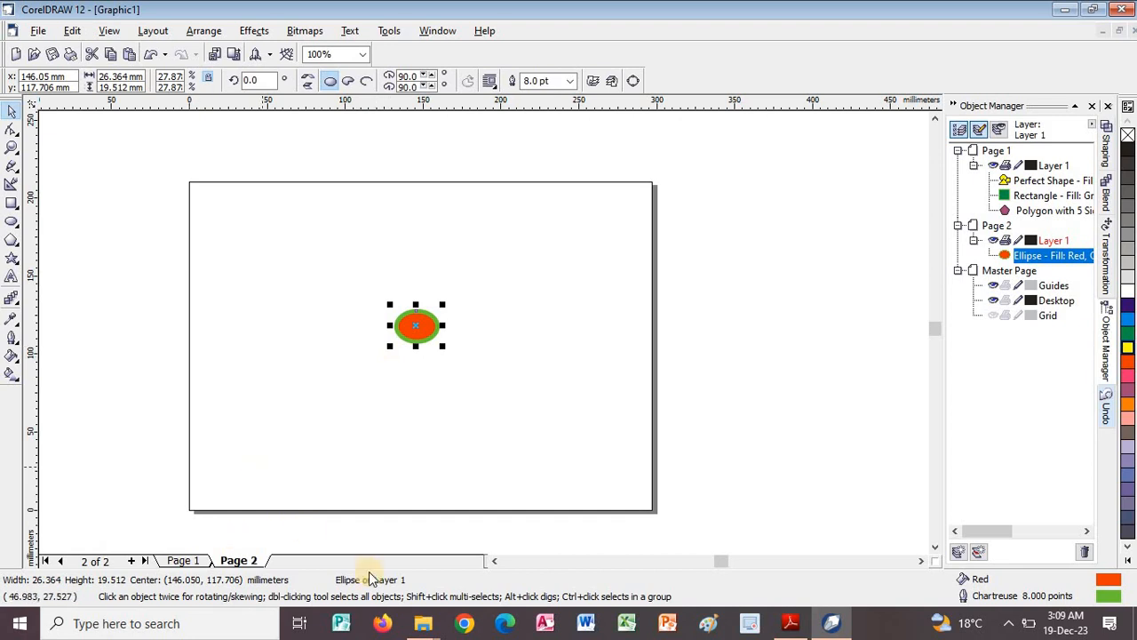
Switch to the PDF guide and read the Copy an Object and Paste an Image sections on page 43.
{"action": "left_click", "coordinate": [790, 626]}
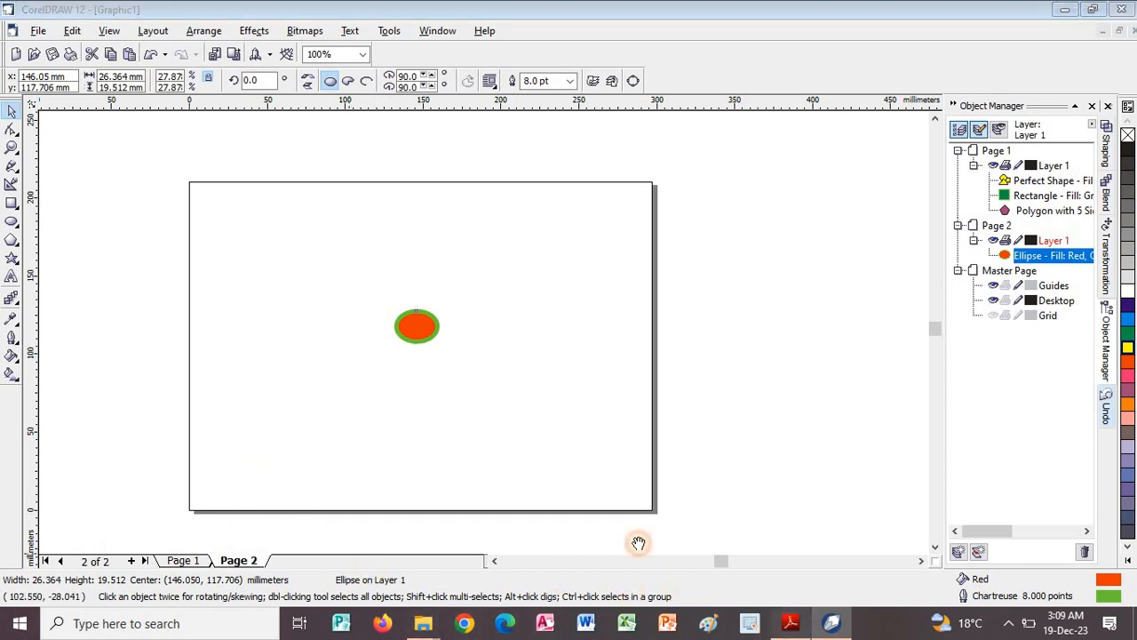
{"action": "scroll", "coordinate": [524, 355], "scroll_direction": "down", "scroll_amount": 3}
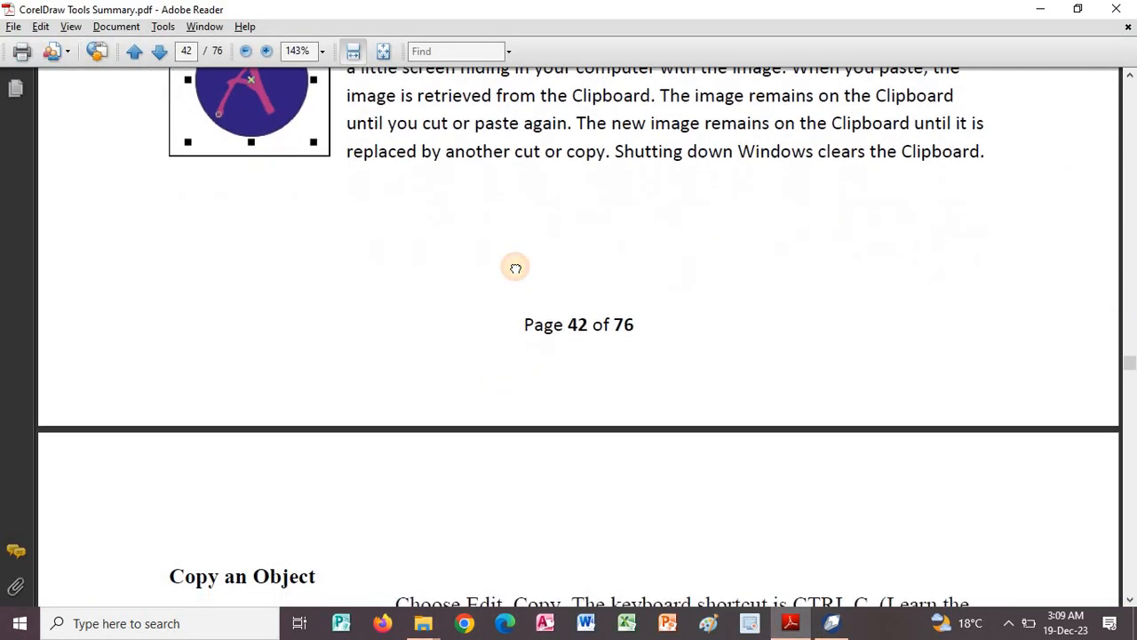
{"action": "scroll", "coordinate": [497, 355], "scroll_direction": "down", "scroll_amount": 3}
{"action": "scroll", "coordinate": [487, 202], "scroll_direction": "down", "scroll_amount": 8}
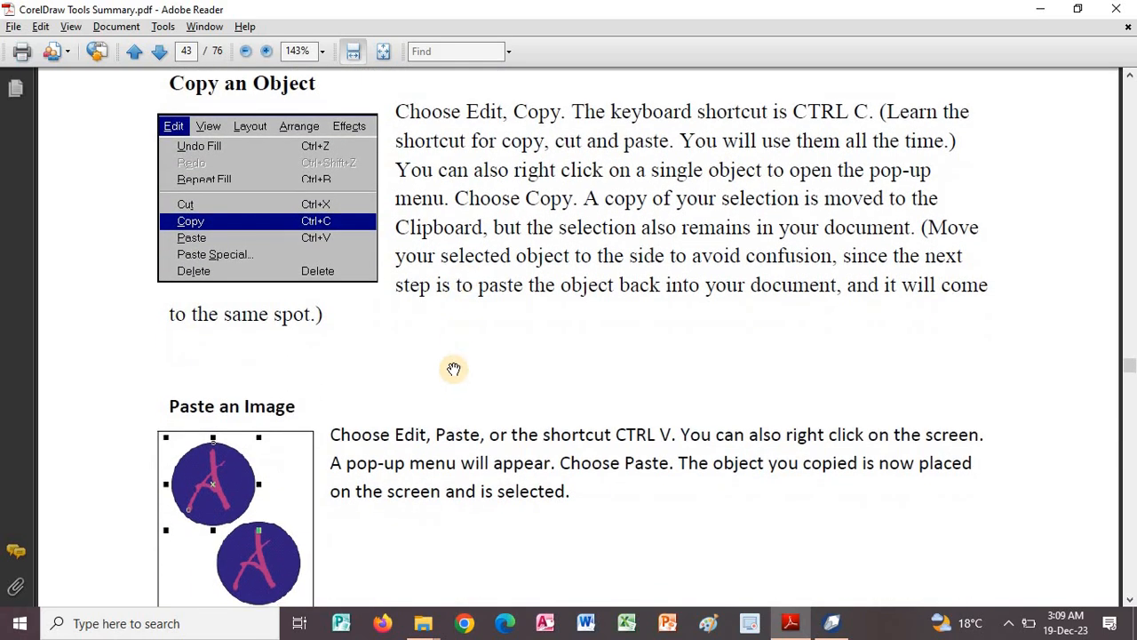
{"action": "key", "text": "alt+Tab"}
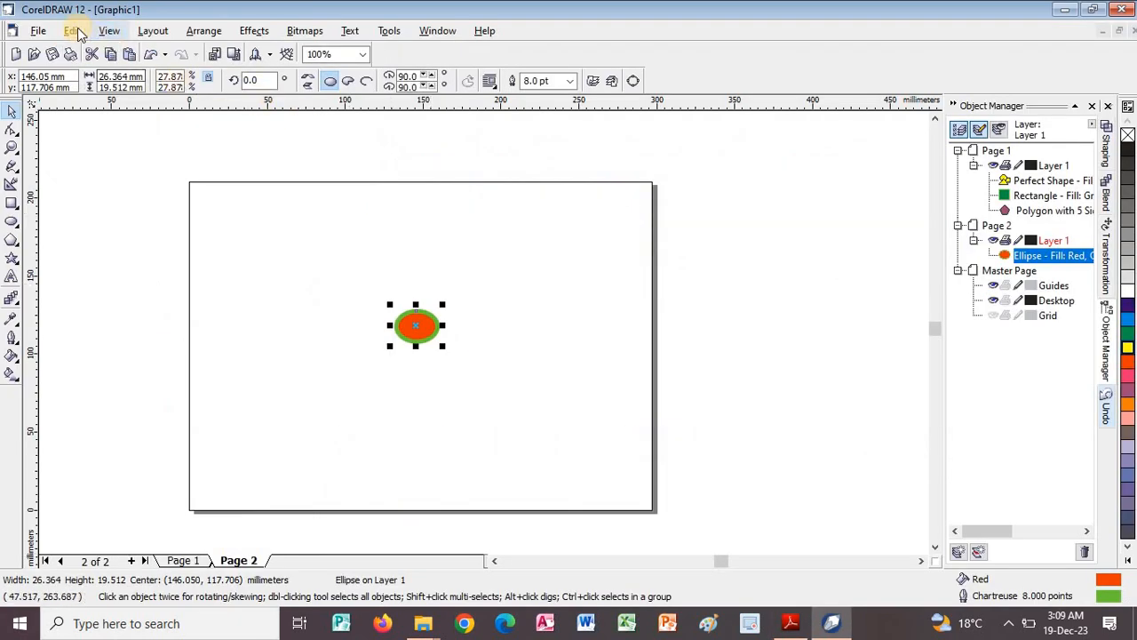
{"action": "left_click", "coordinate": [73, 30]}
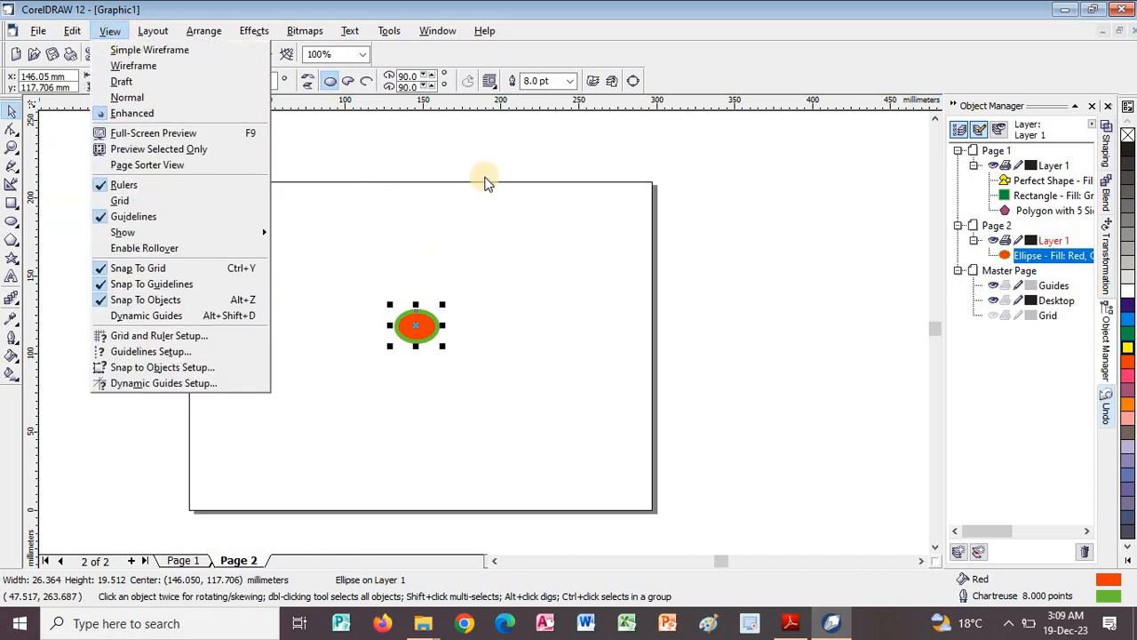
{"action": "left_click", "coordinate": [228, 130]}
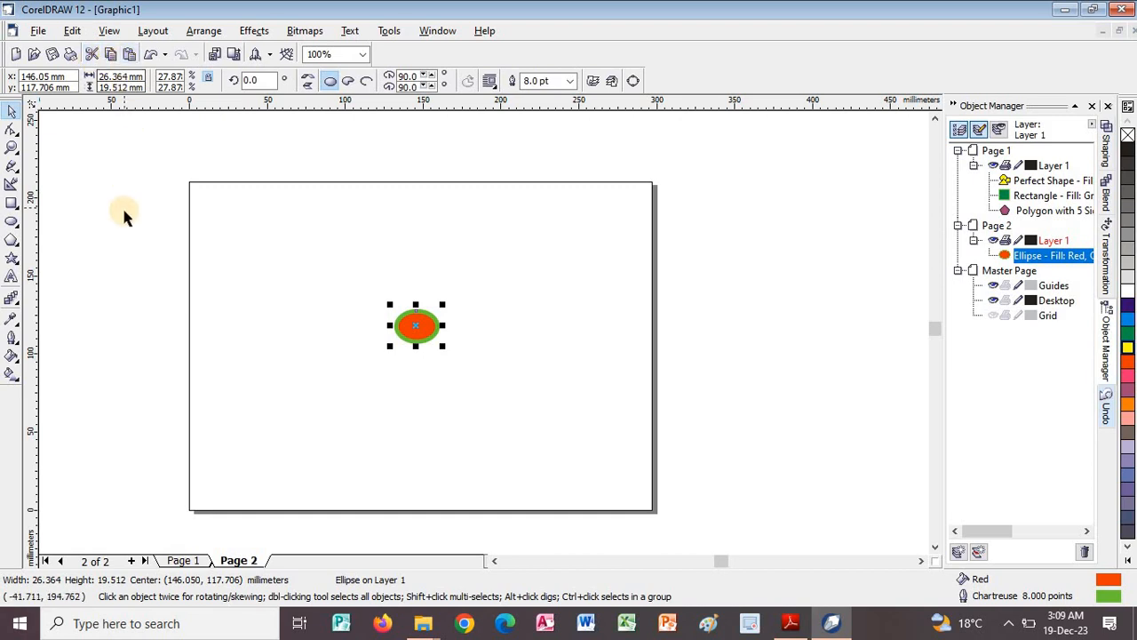
{"action": "key", "text": "alt+Tab"}
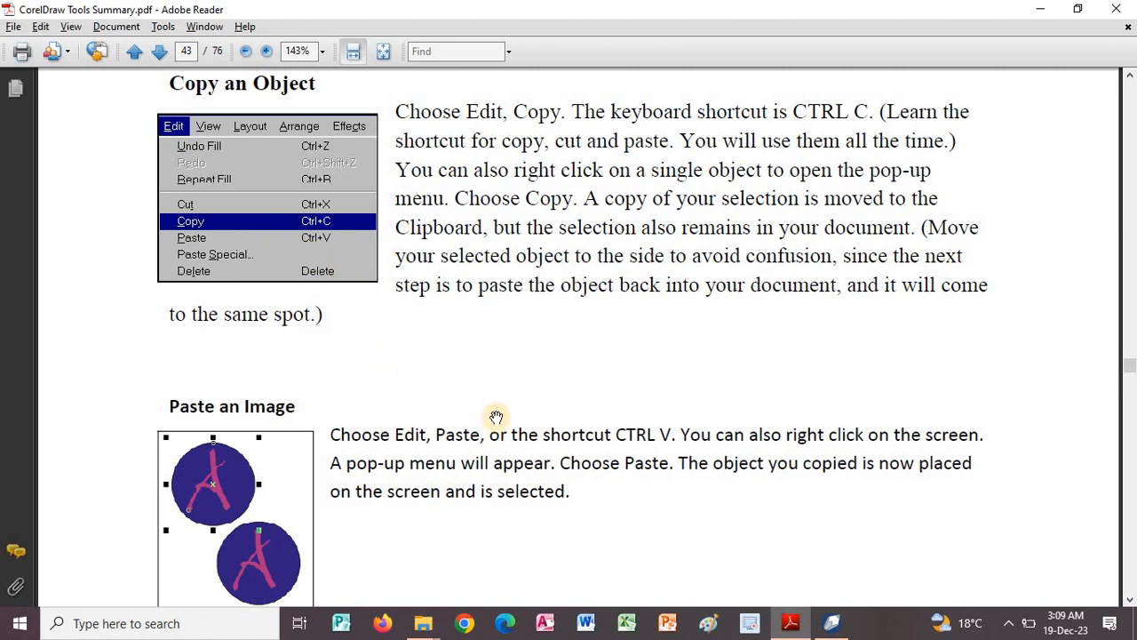
Read the guide's Paste Outside CorelDraw section on page 43 and continue to All About CorelDraw Fills: Part 2 on page 44.
{"action": "left_click_drag", "start_coordinate": [483, 328], "coordinate": [481, 287]}
{"action": "scroll", "coordinate": [481, 287], "scroll_direction": "down", "scroll_amount": 8}
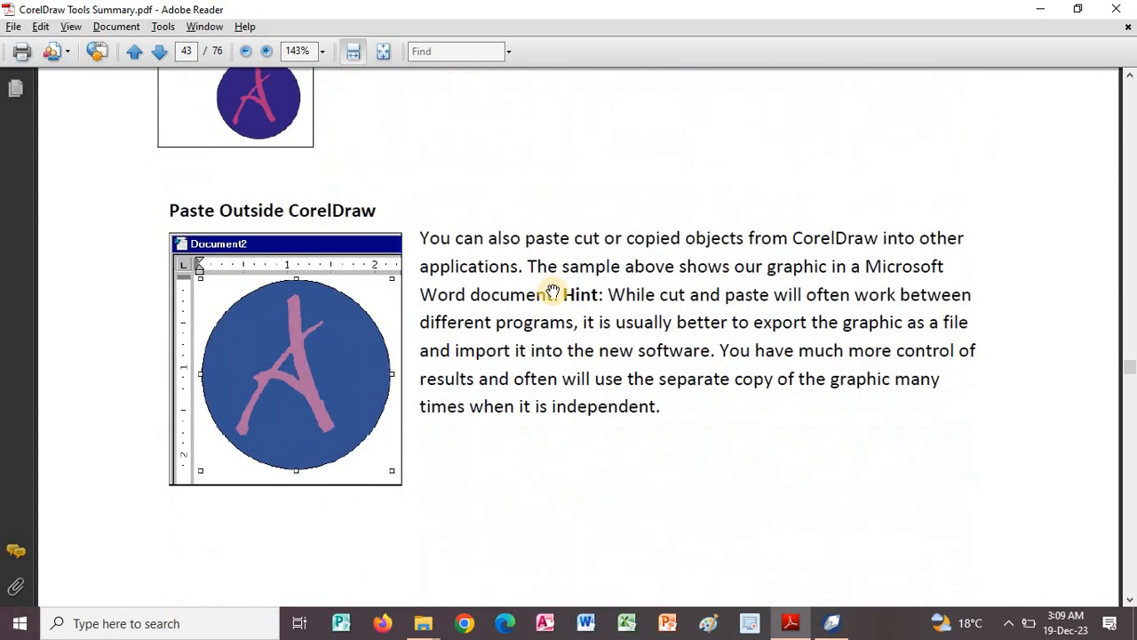
{"action": "scroll", "coordinate": [581, 333], "scroll_direction": "down", "scroll_amount": 2}
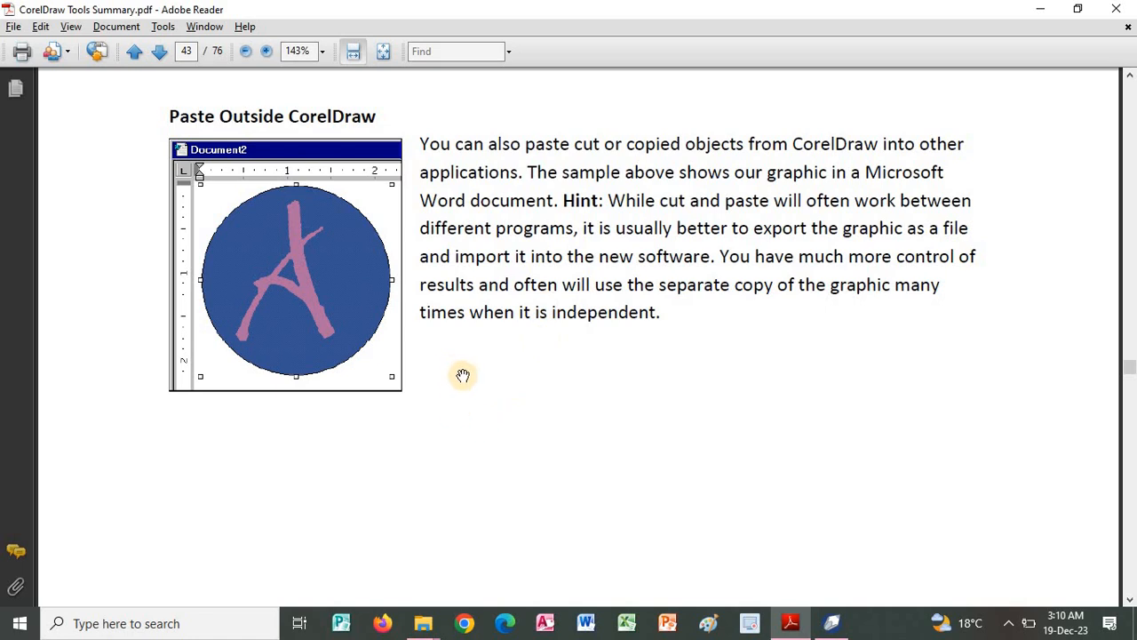
{"action": "scroll", "coordinate": [471, 281], "scroll_direction": "down", "scroll_amount": 10}
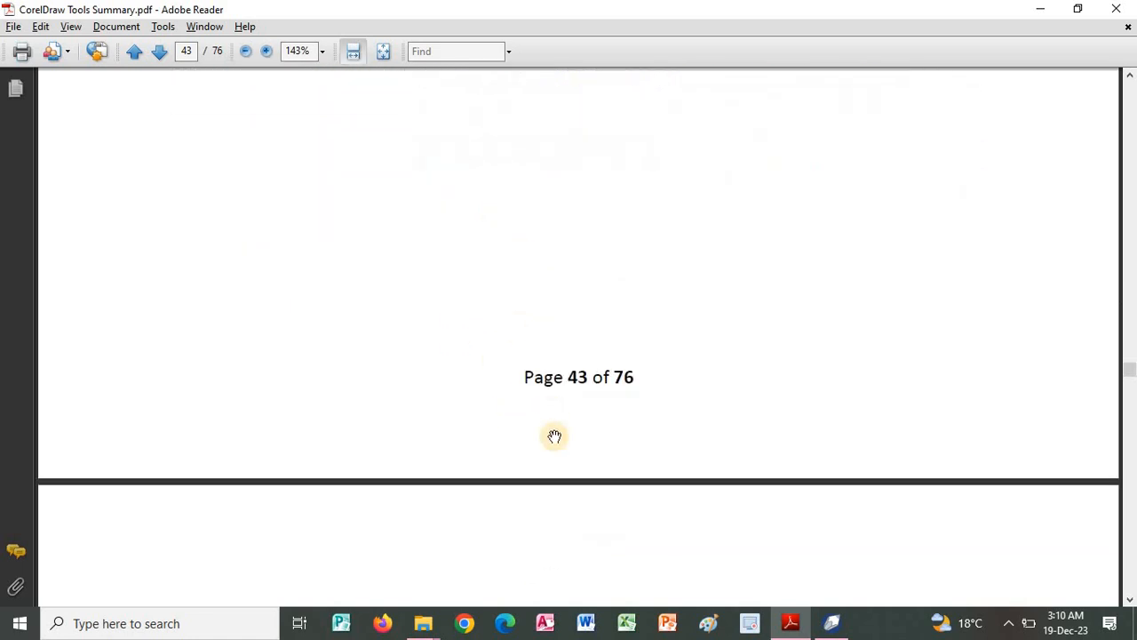
{"action": "scroll", "coordinate": [552, 369], "scroll_direction": "down", "scroll_amount": 3}
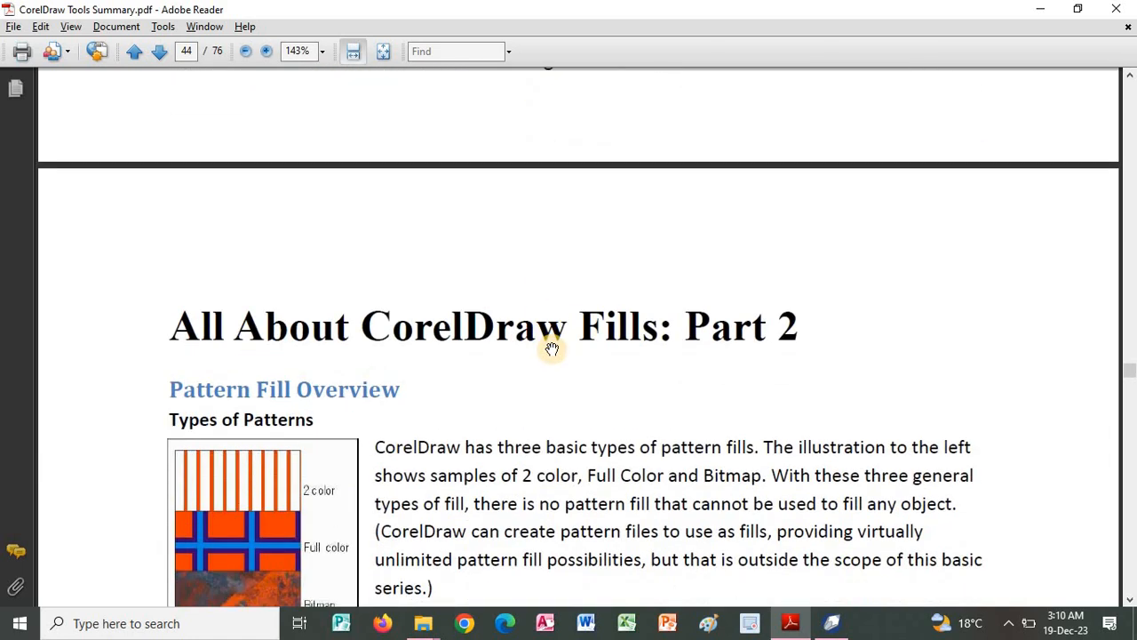